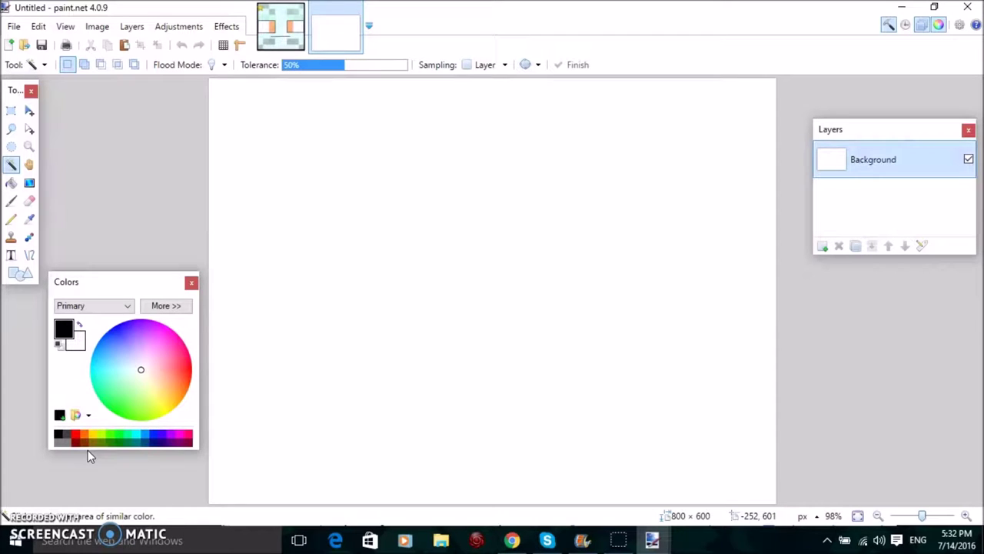
Close the SquidWard (1).png image without saving its changes.
left_click(285, 18)
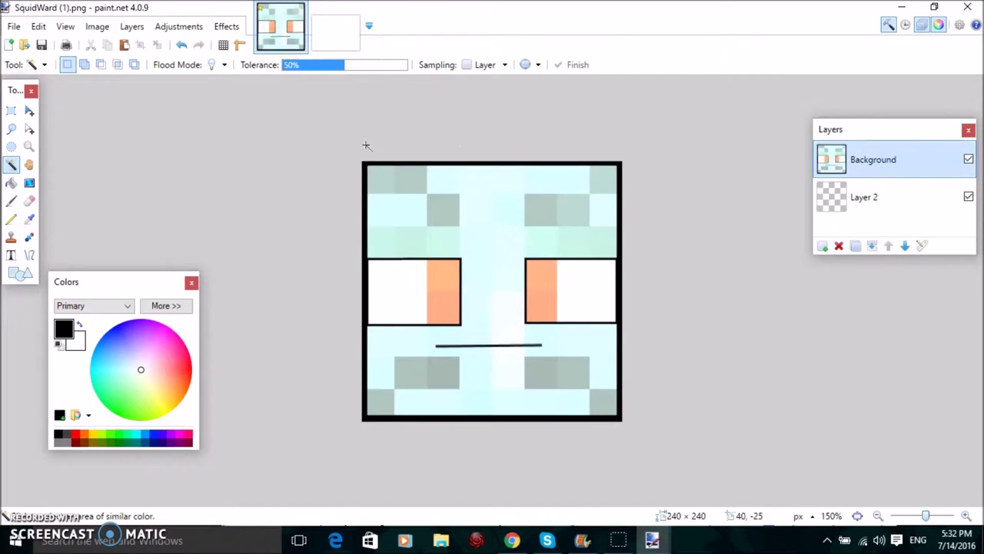
left_click(302, 9)
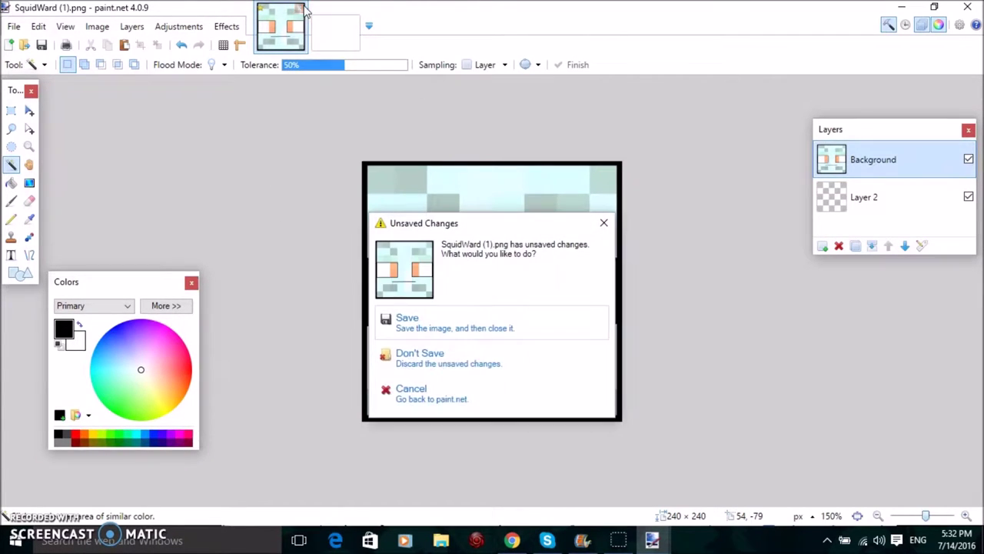
left_click(460, 363)
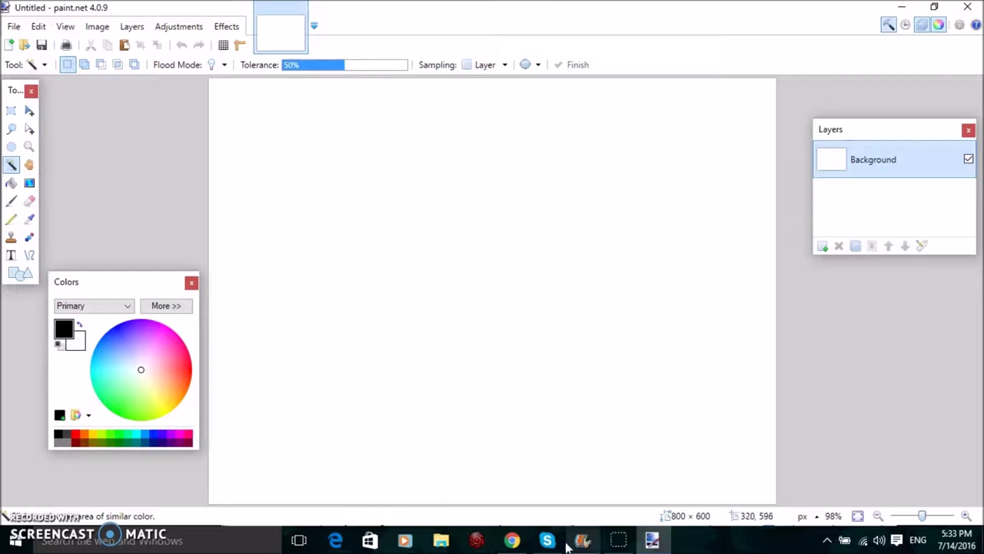
Switch to Chrome and open the downloaded SquidWard (1).png file.
mouse_move(510, 541)
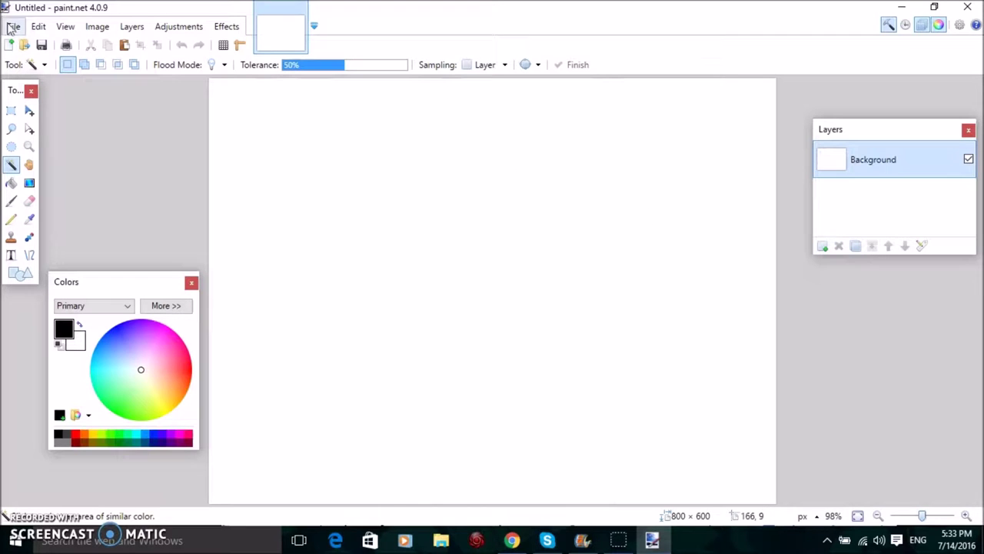
left_click(515, 543)
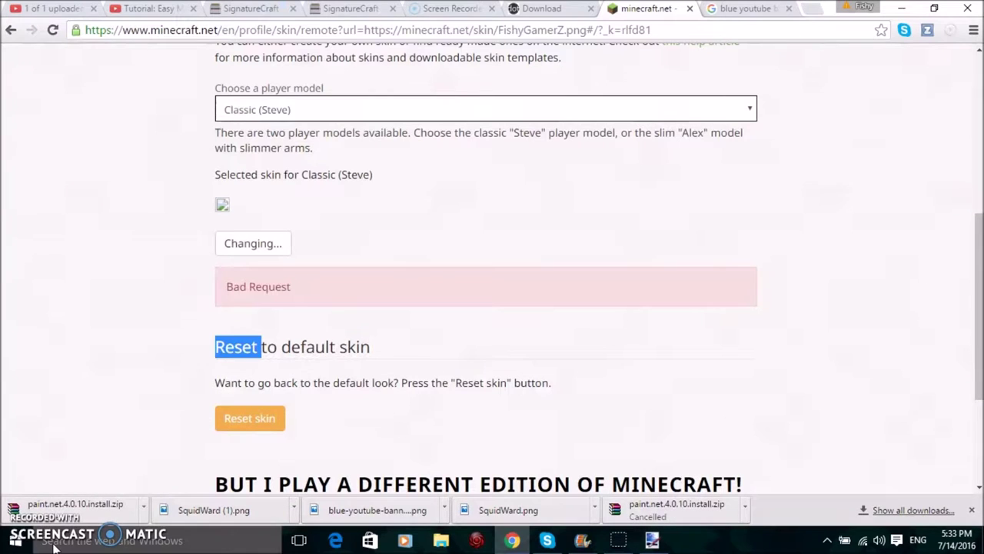
left_click(234, 514)
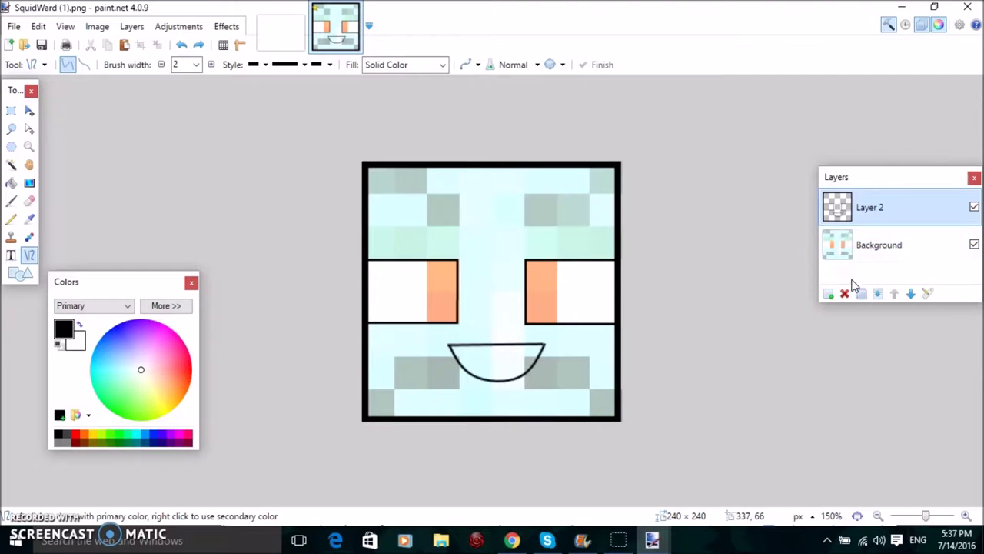
Hide and show the Background layer to check the outlines on Layer 2 by themselves.
left_click(974, 245)
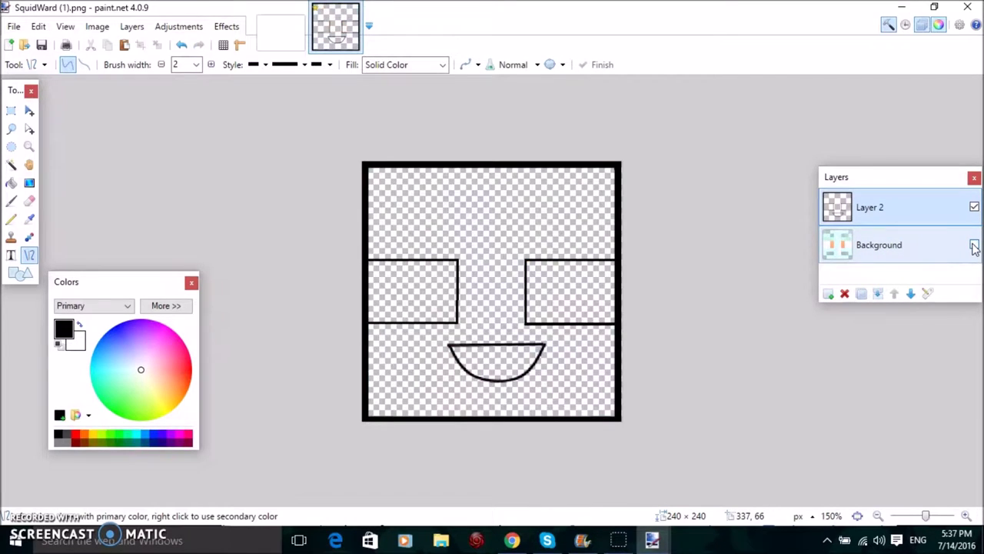
left_click(974, 246)
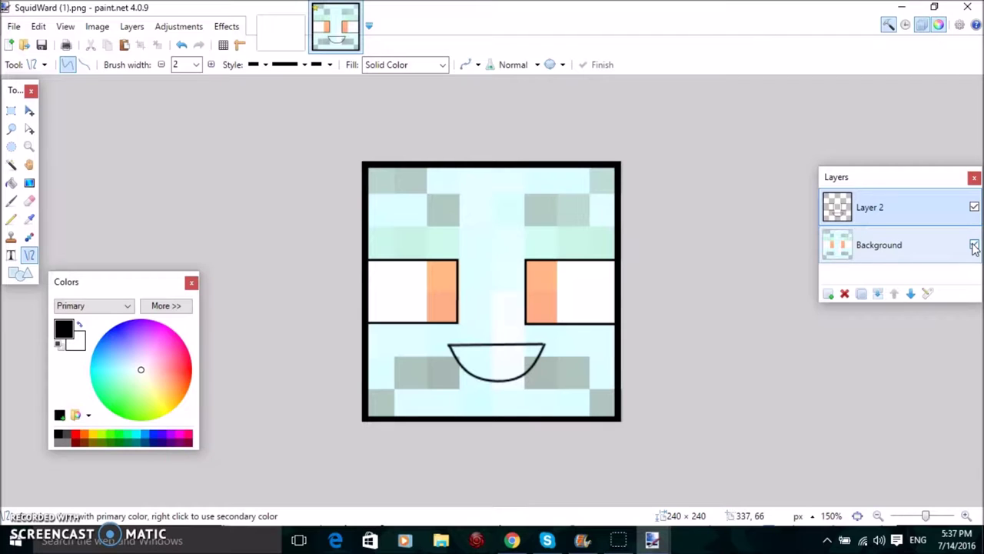
left_click(974, 245)
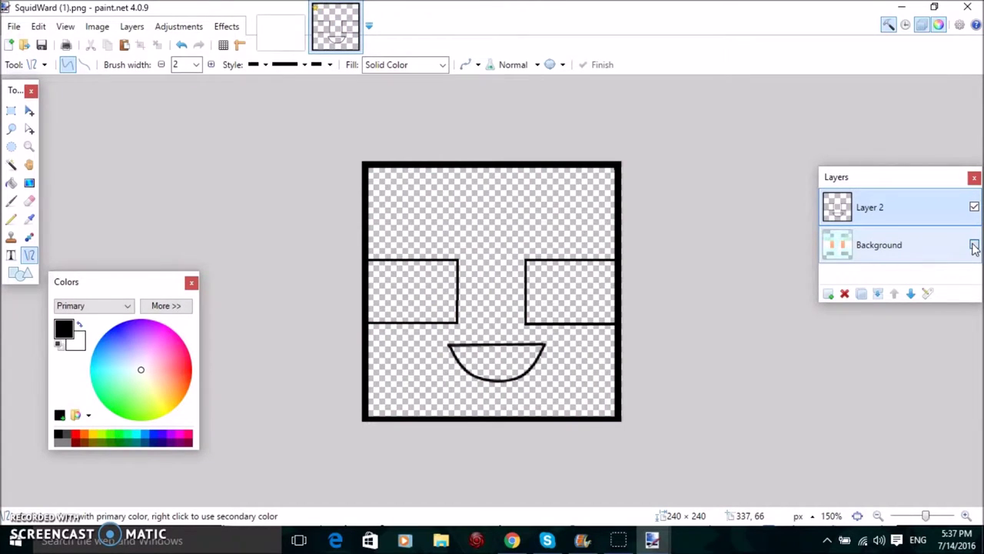
left_click(974, 245)
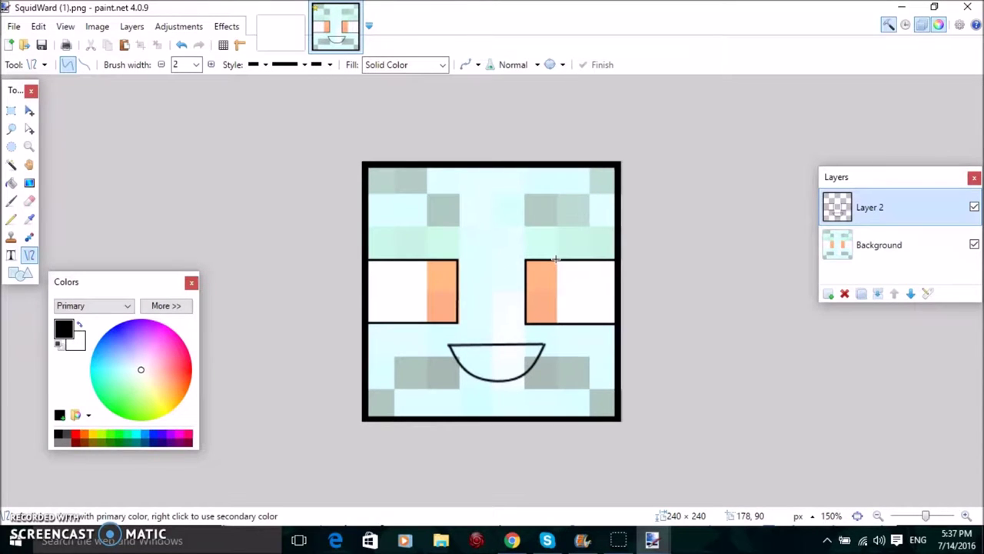
Draw a vertical line about 63 px long along the outer edge of the right eye's iris and bow it outward.
left_click_drag(555, 259, 555, 324)
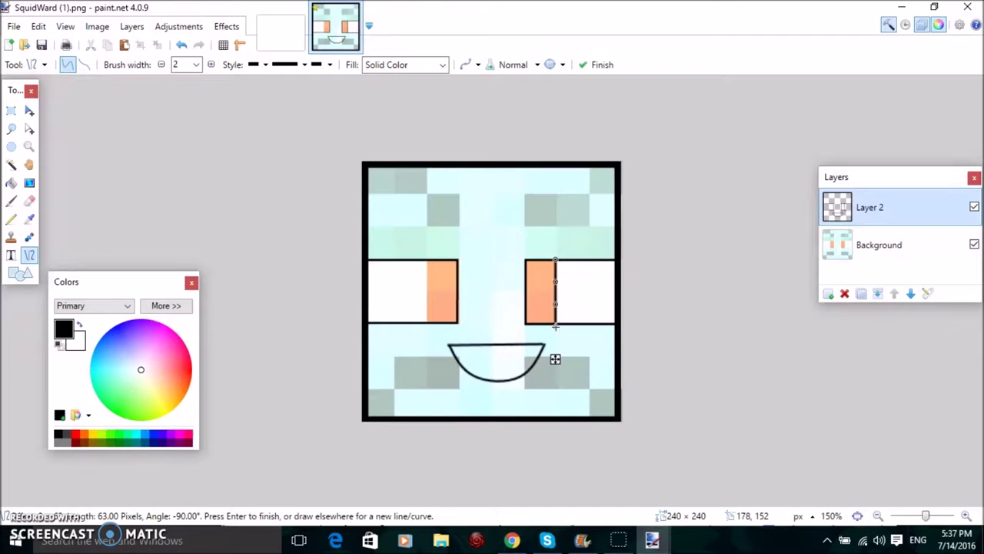
mouse_move(554, 308)
left_mouse_down()
mouse_move(559, 279)
mouse_move(563, 306)
mouse_move(560, 289)
left_mouse_up()
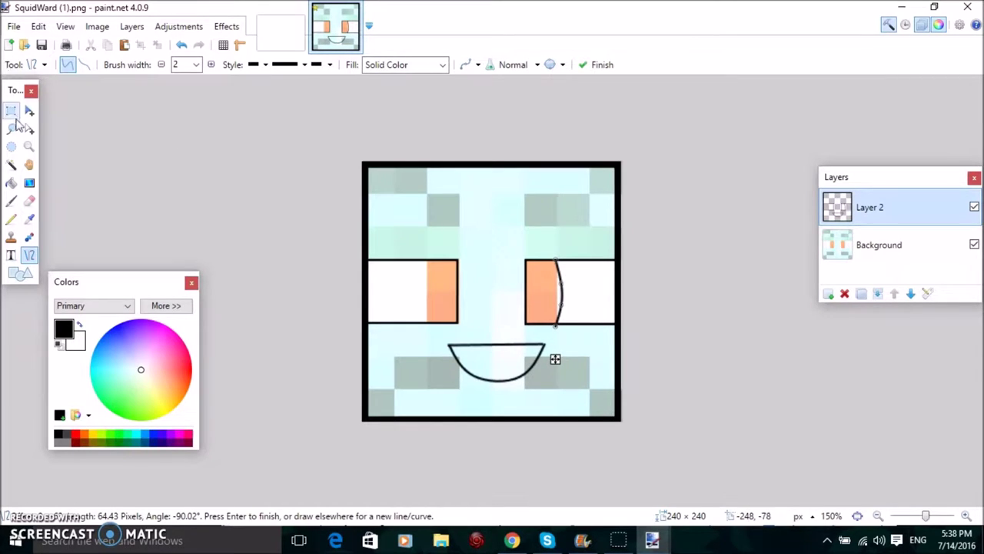
left_click(12, 166)
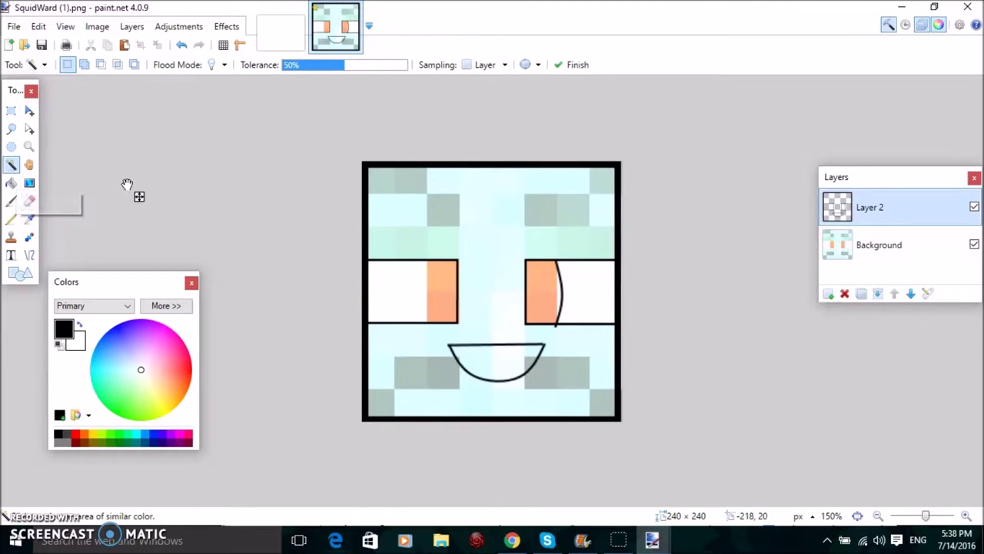
left_click(429, 271)
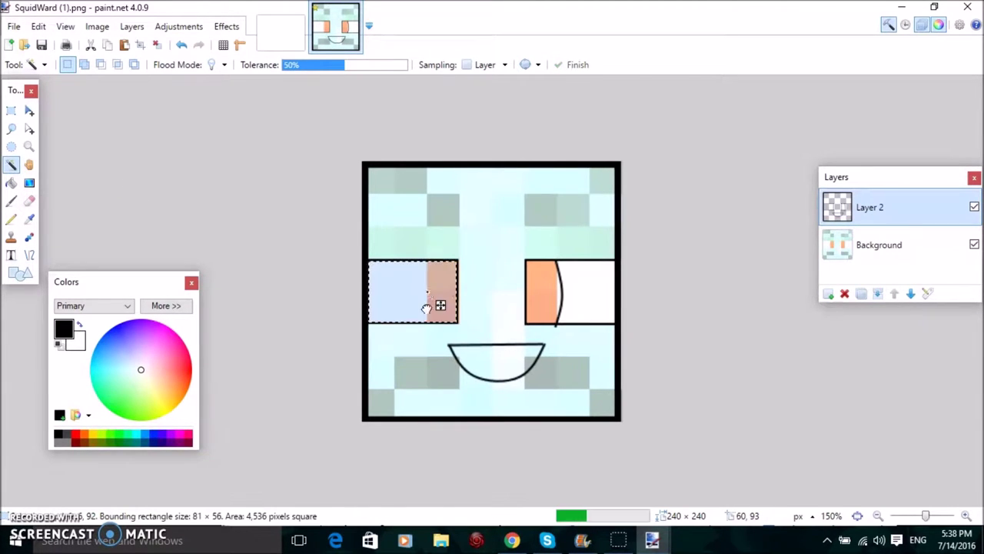
left_click(179, 45)
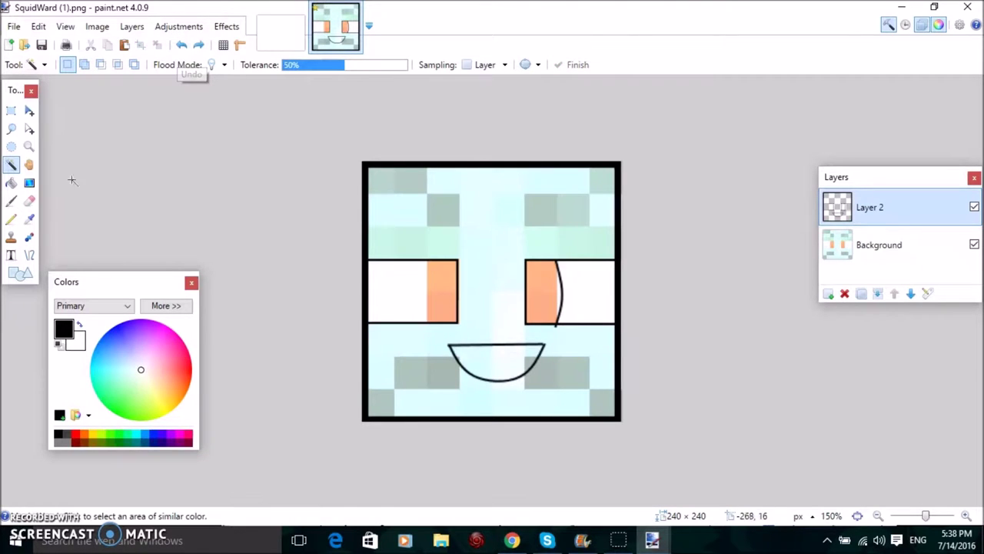
Draw a vertical line about 56 px long along the outer edge of the left eye's iris and bow it outward.
left_click(29, 255)
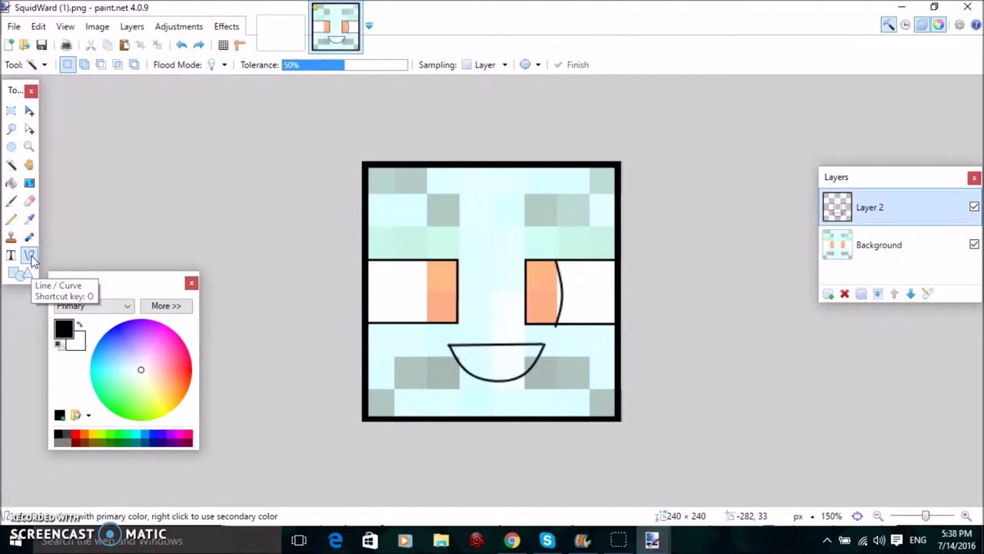
left_click_drag(427, 260, 427, 323)
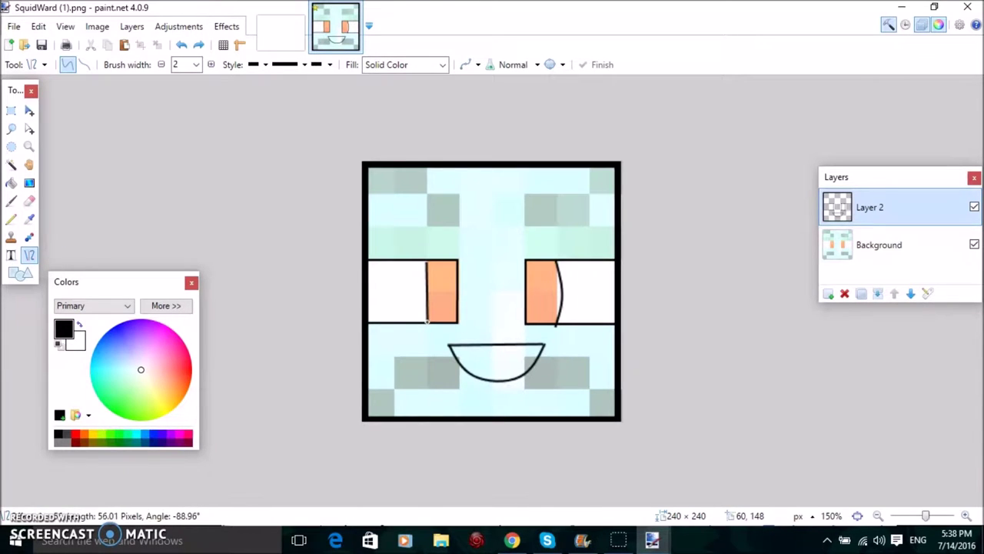
left_click_drag(426, 266, 425, 308)
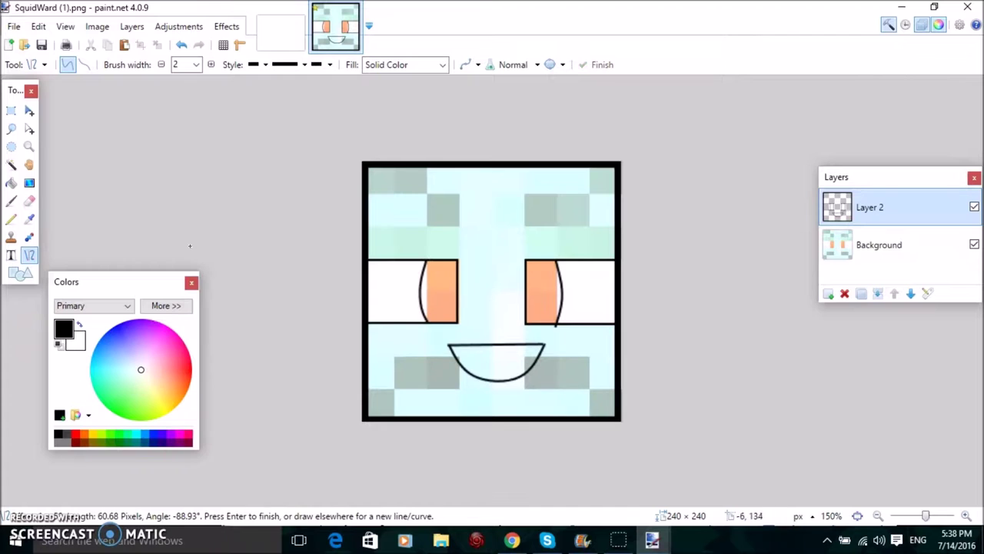
left_click_drag(362, 307, 195, 242)
left_click(12, 164)
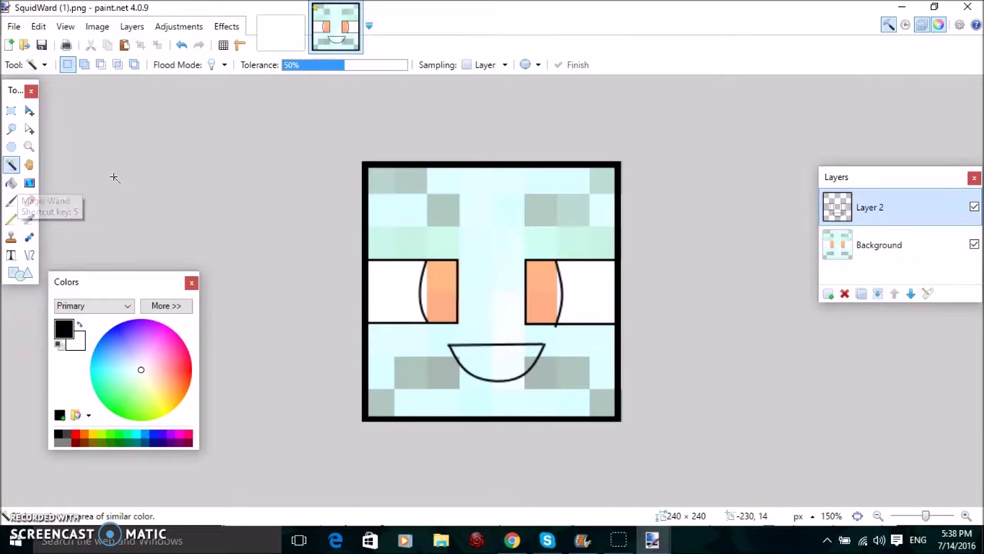
left_click(975, 244)
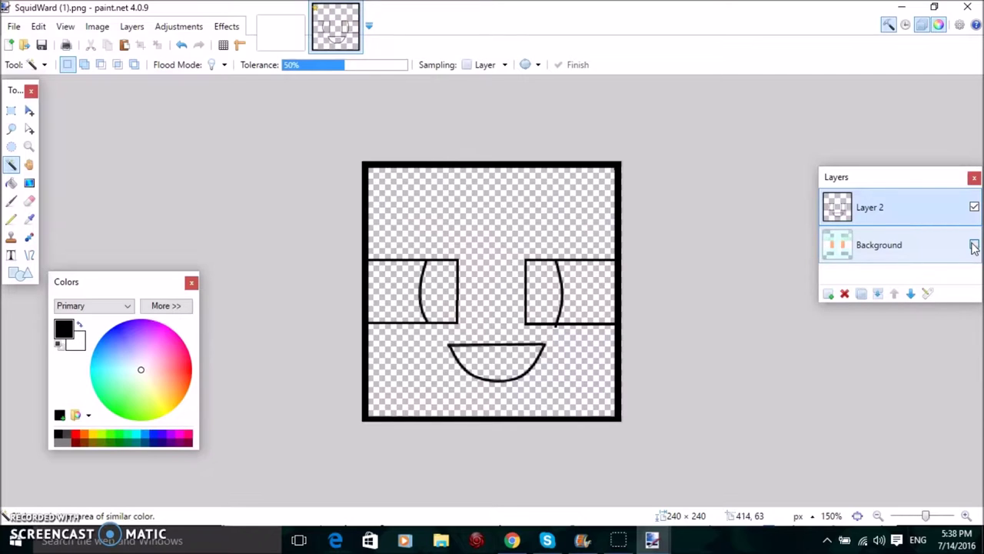
left_click(974, 245)
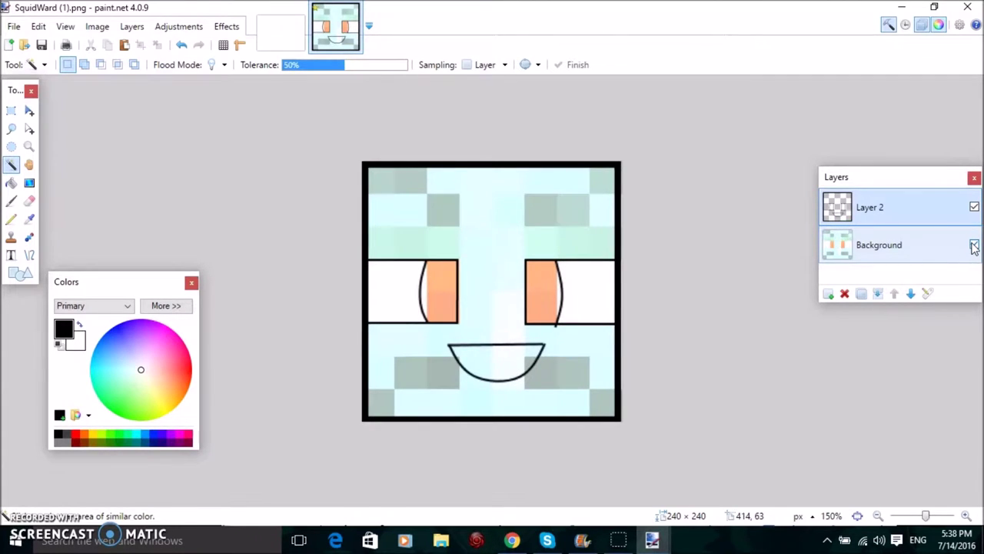
left_click(382, 209)
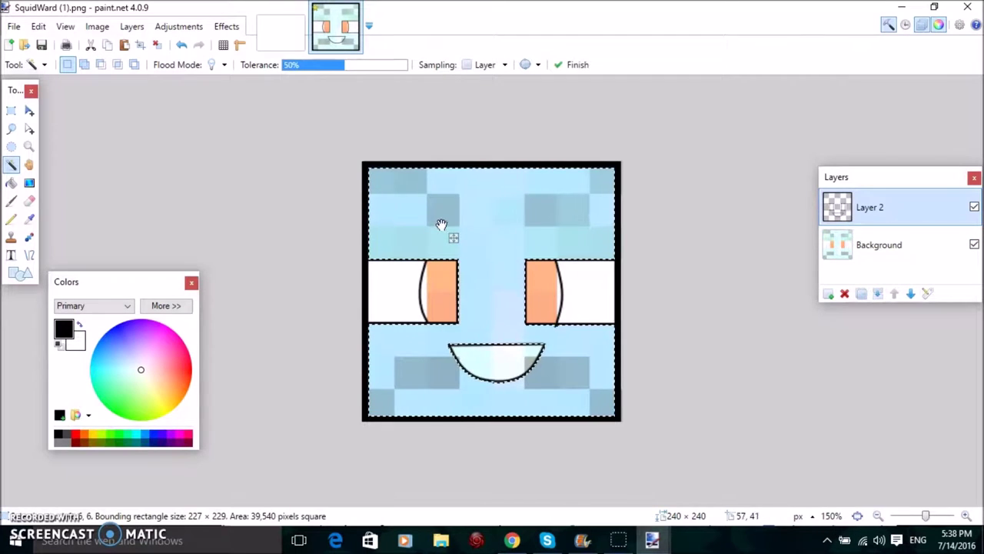
left_click(183, 48)
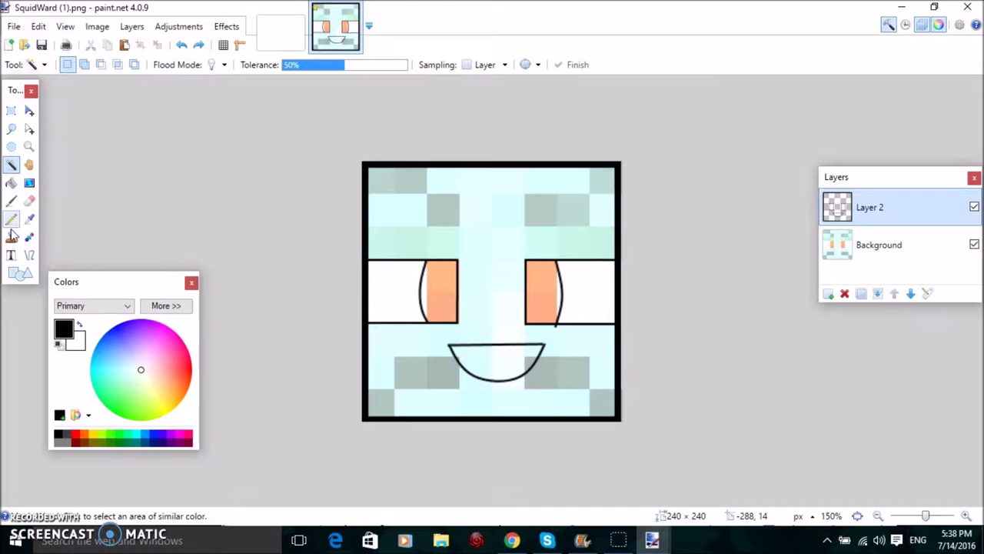
Draw two parallel wavy lines, about 77 px and 74 px long, above the left eye as the eyebrow's upper and lower edges.
left_click(31, 253)
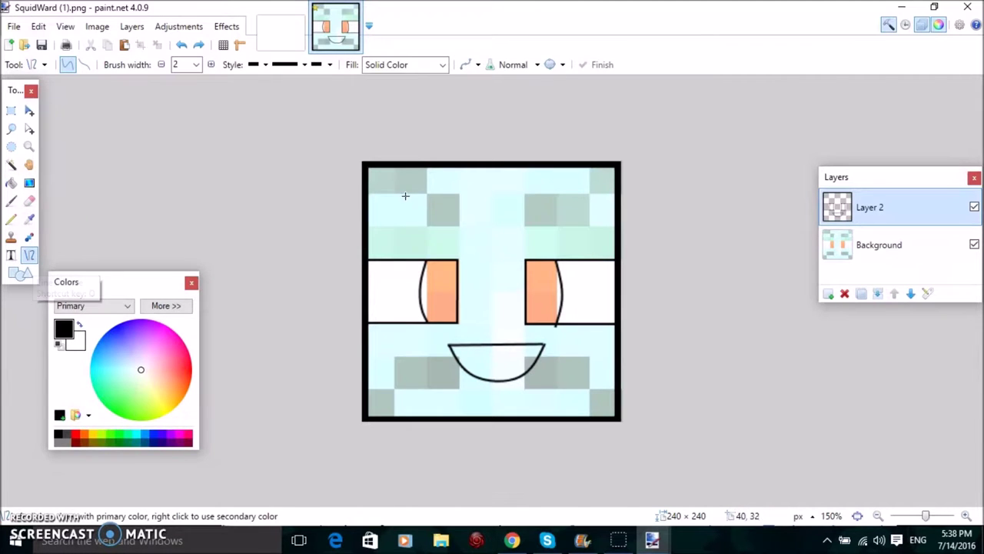
mouse_move(382, 190)
left_mouse_down()
mouse_move(470, 226)
mouse_move(401, 203)
mouse_move(381, 221)
mouse_move(406, 209)
mouse_move(405, 222)
mouse_move(431, 216)
left_mouse_up()
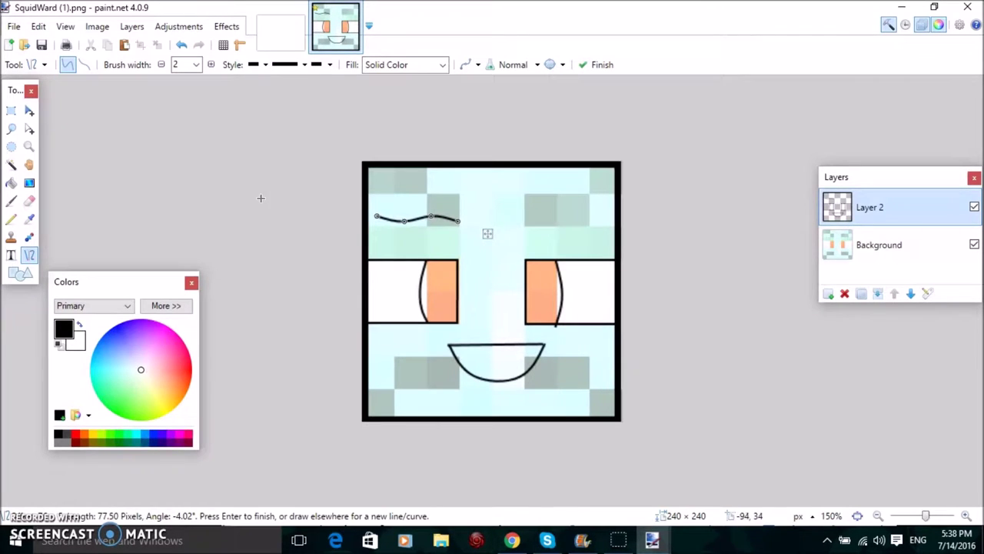
key("Return")
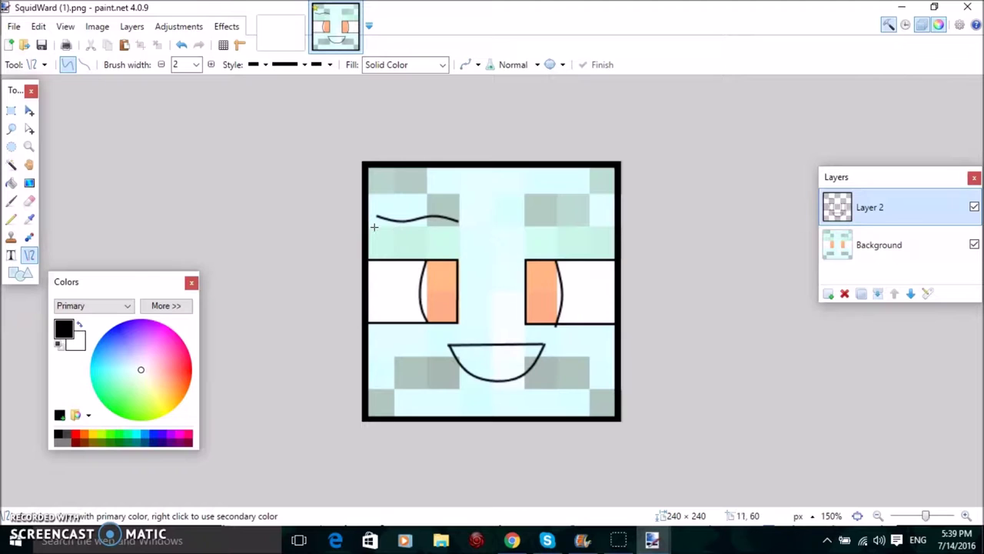
mouse_move(378, 225)
left_mouse_down()
mouse_move(472, 220)
mouse_move(433, 237)
mouse_move(403, 224)
mouse_move(404, 240)
mouse_move(428, 225)
mouse_move(452, 237)
mouse_move(456, 228)
mouse_move(430, 227)
left_mouse_up()
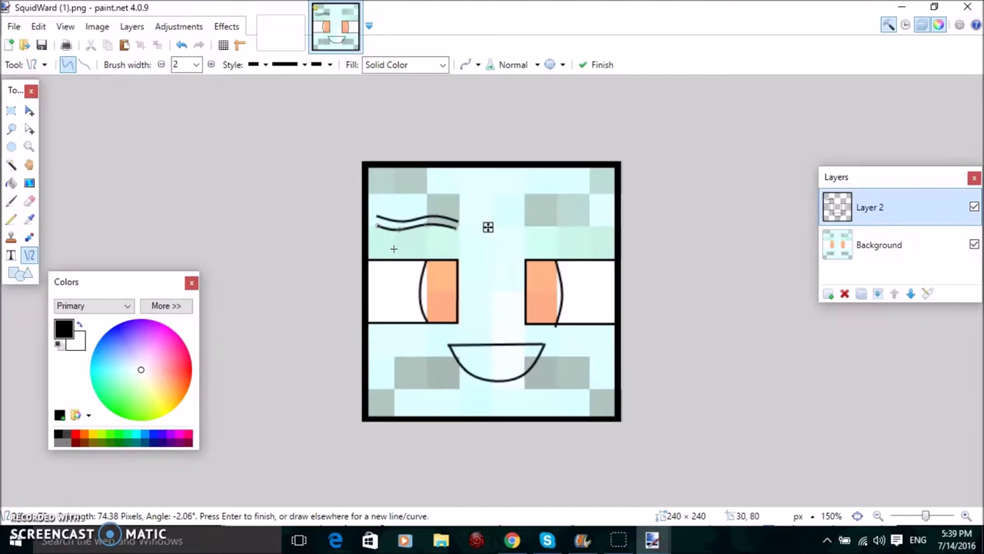
key("Return")
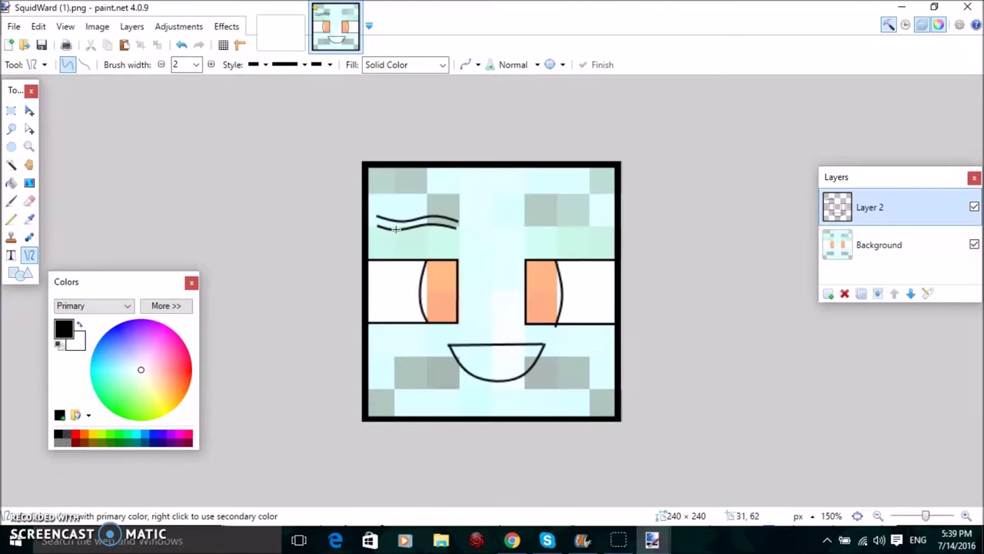
Close both ends of the left eyebrow outline with short vertical lines, the inner one about 8 px long.
left_click_drag(456, 222, 455, 231)
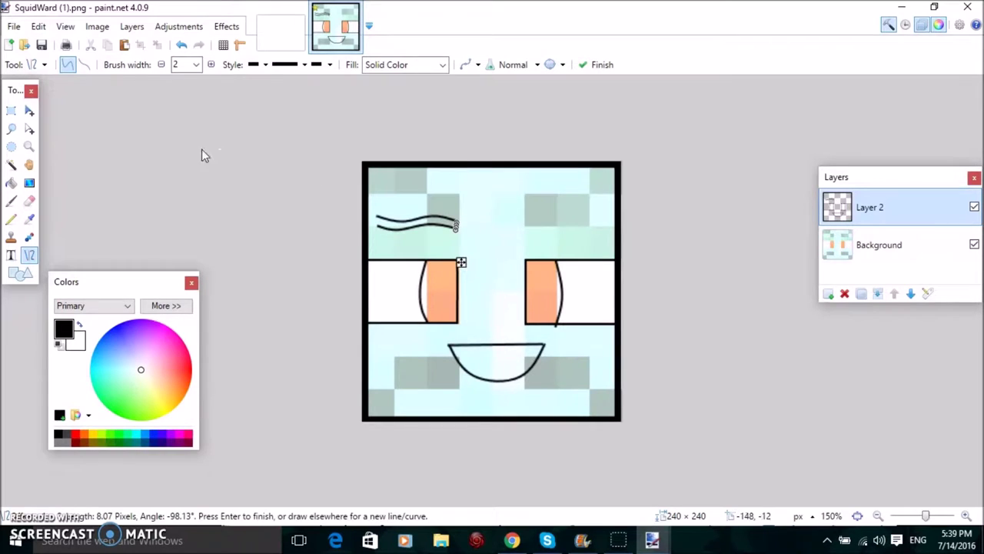
key("Return")
left_click_drag(378, 215, 377, 262)
key("Return")
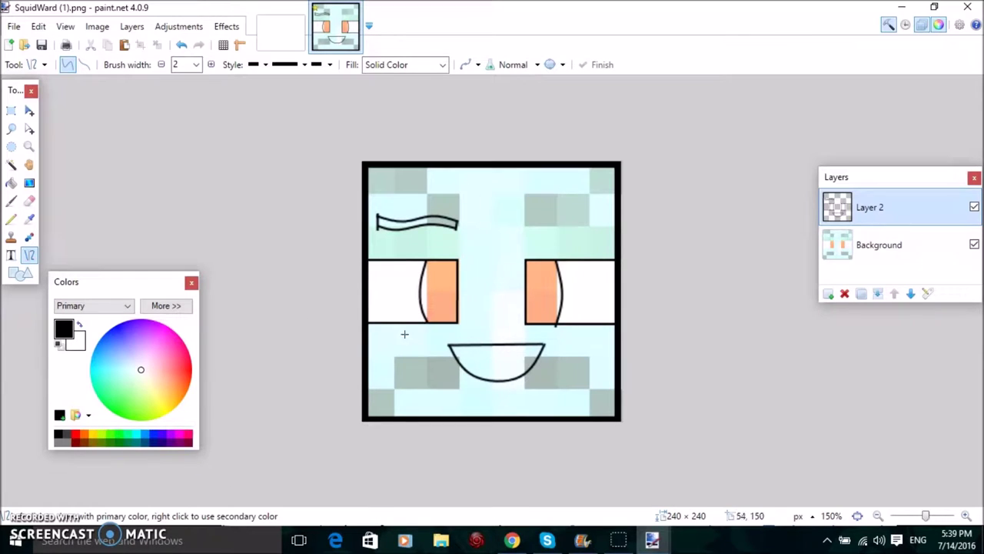
key("ctrl+y")
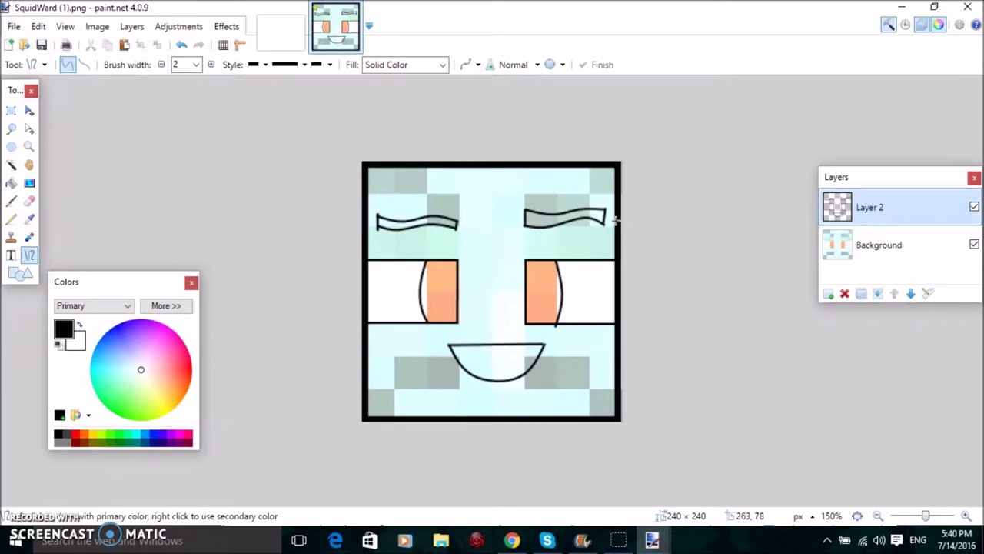
Compare the face outlines with and without the Background layer, leaving that layer hidden.
left_click(974, 246)
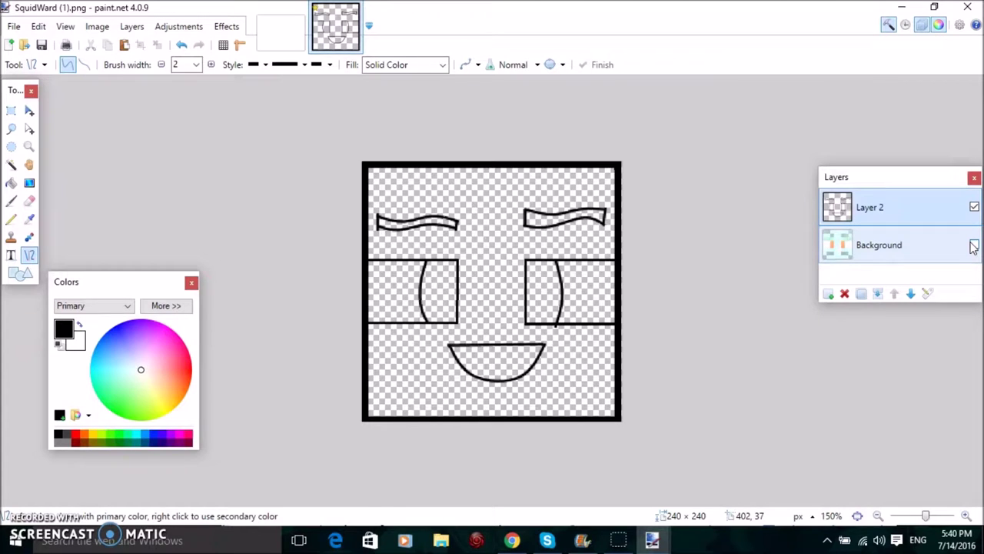
left_click(974, 245)
left_click(975, 245)
left_click(974, 246)
left_click(974, 245)
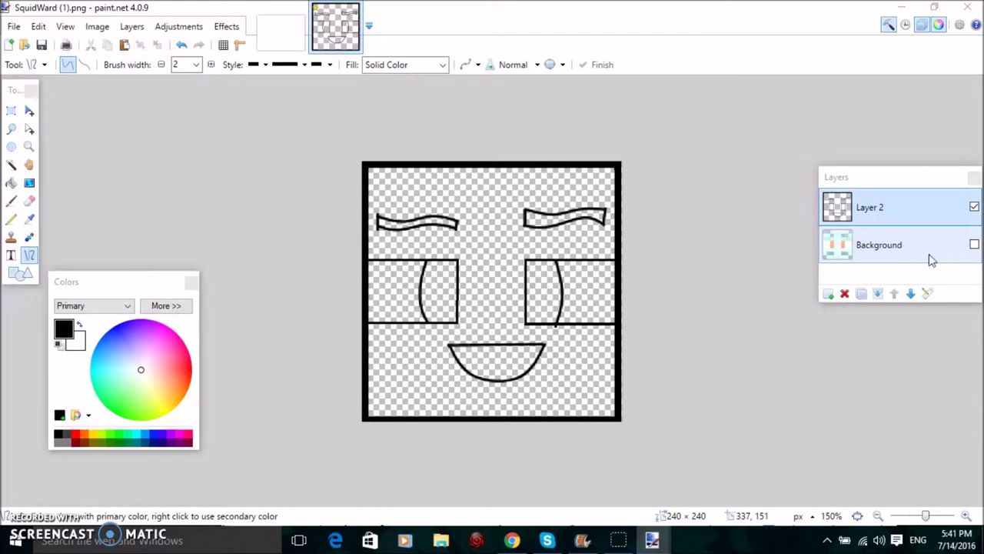
left_click(975, 245)
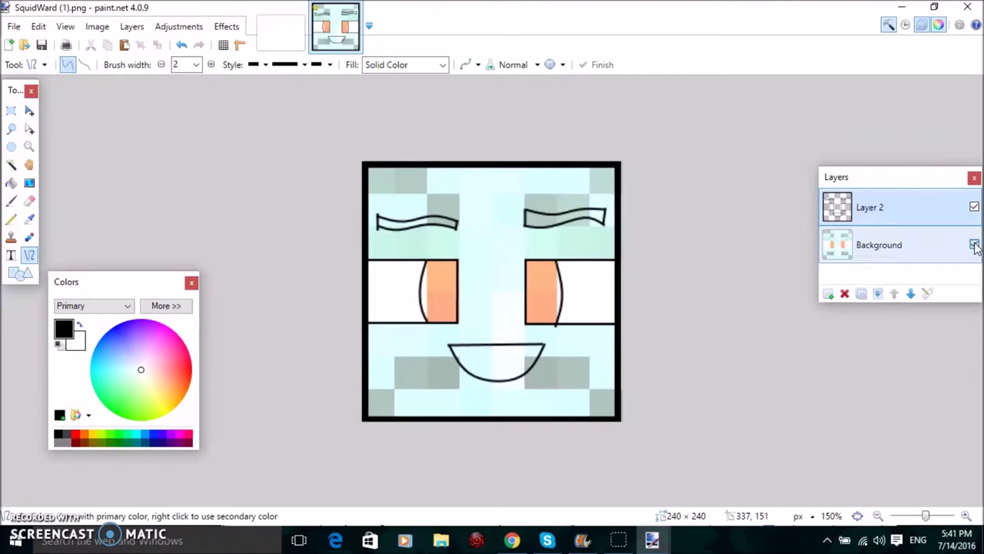
left_click(974, 244)
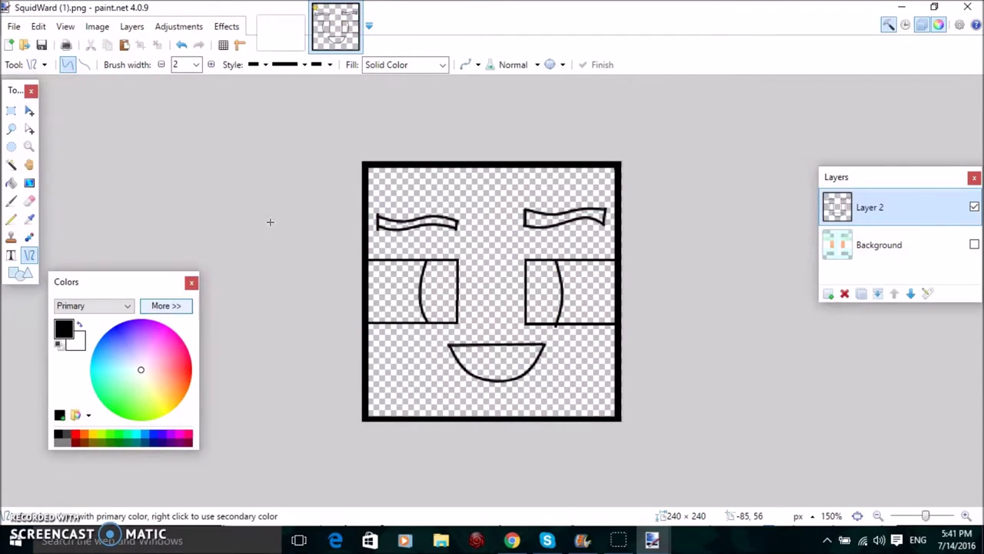
Compare the face outlines over the original image and on transparency, leaving the Background layer visible.
left_click(975, 244)
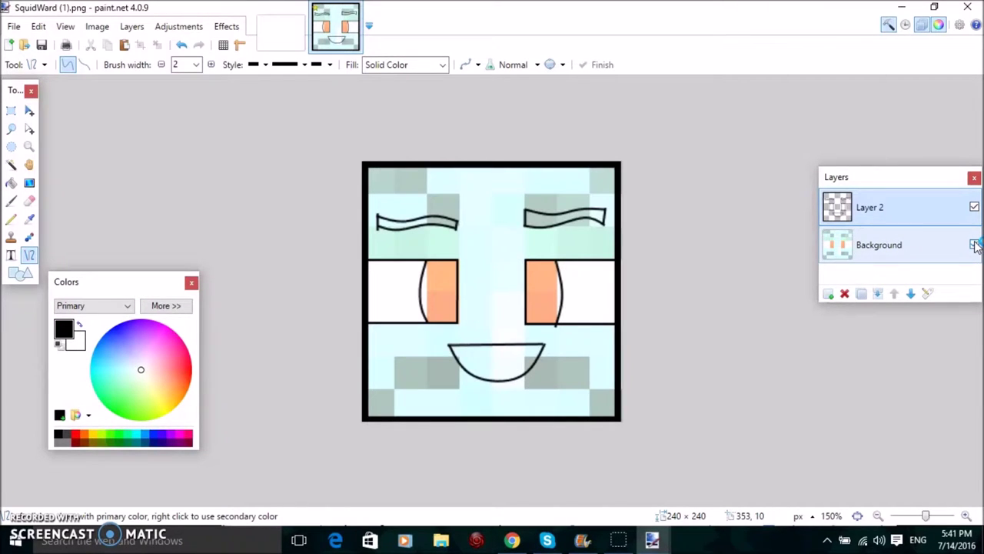
left_click(974, 244)
left_click(974, 244)
left_click(975, 245)
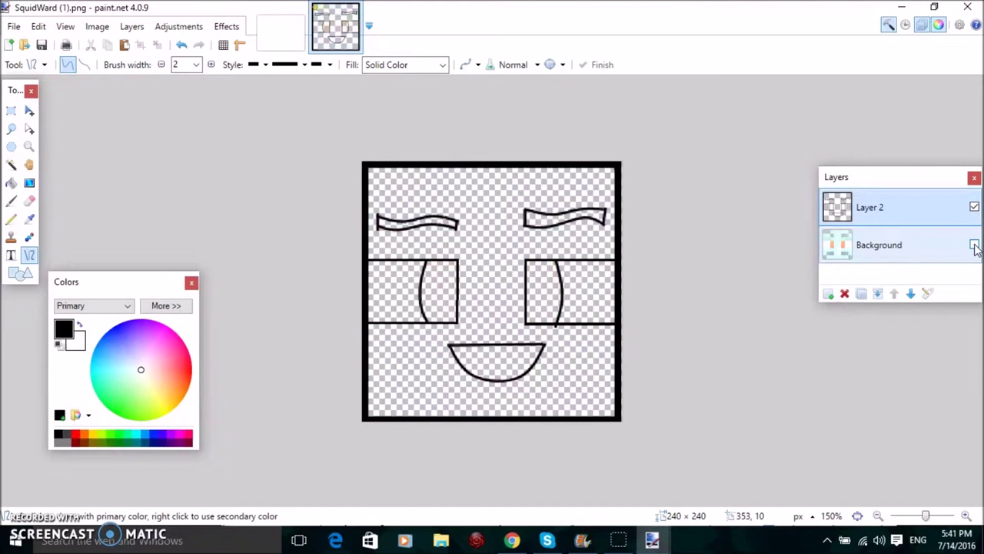
left_click(975, 245)
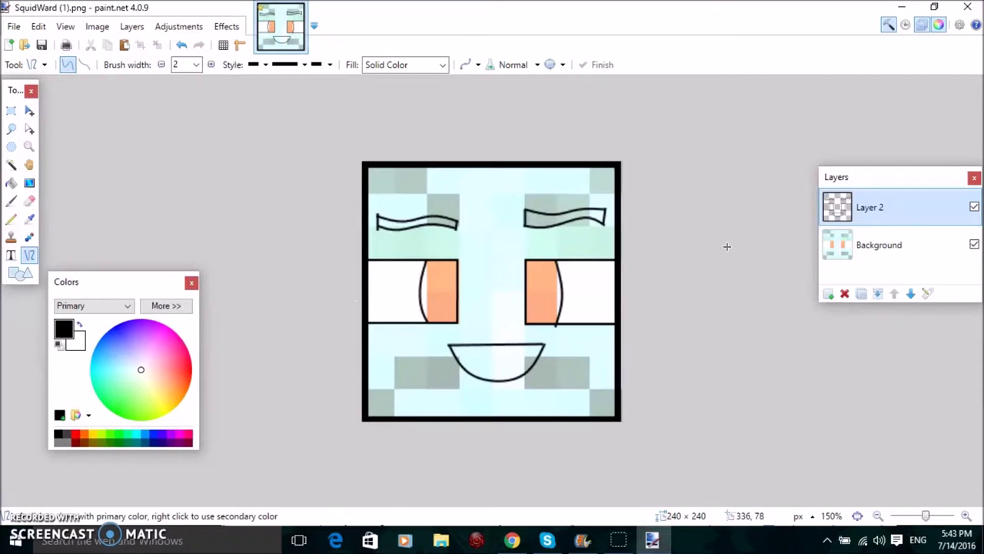
left_click(974, 245)
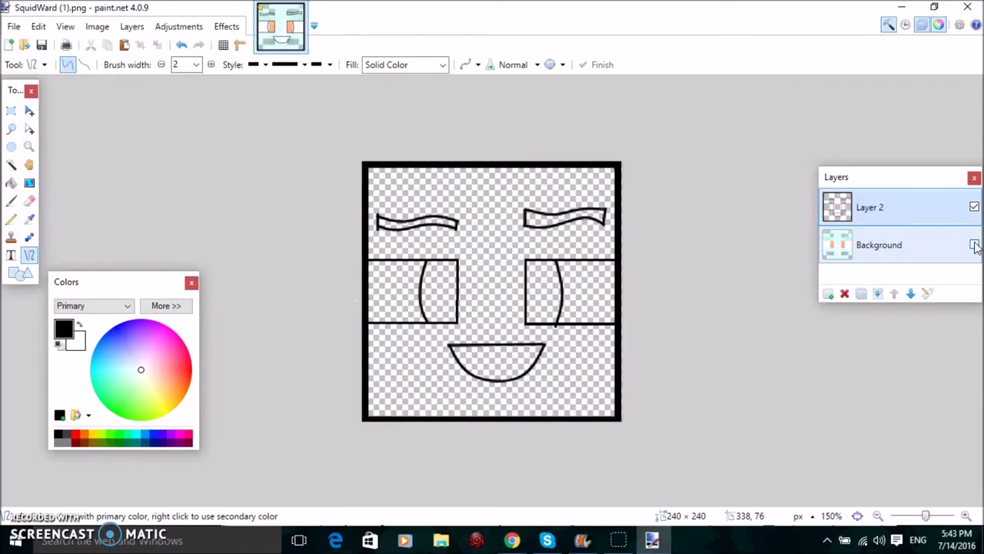
left_click(974, 245)
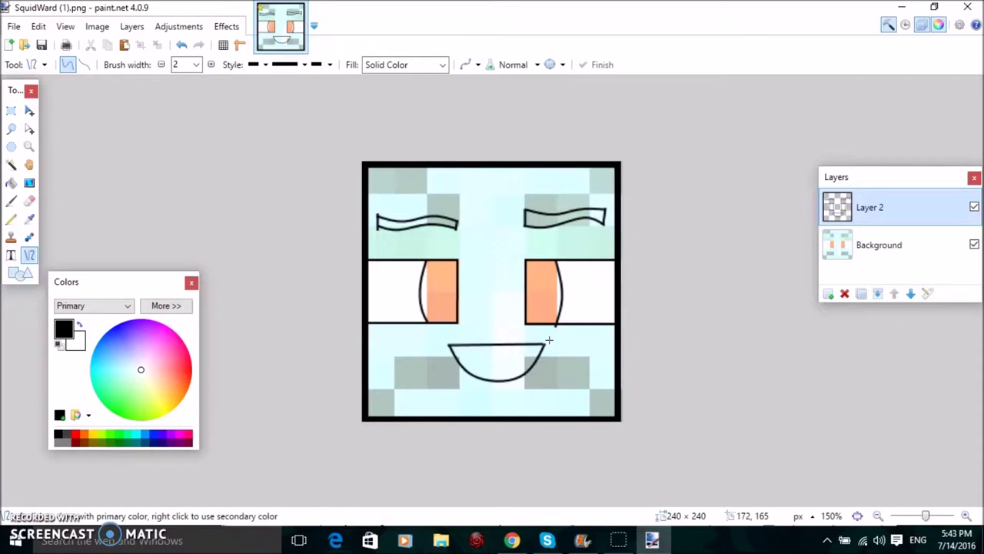
mouse_move(549, 339)
left_mouse_down()
mouse_move(567, 357)
mouse_move(555, 341)
left_mouse_up()
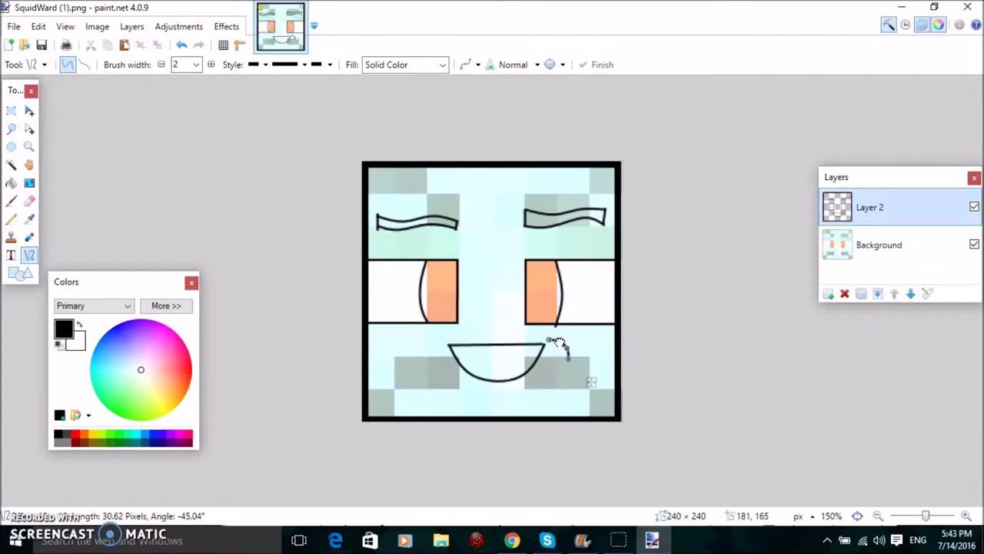
left_click(179, 45)
left_click(179, 45)
left_click(179, 46)
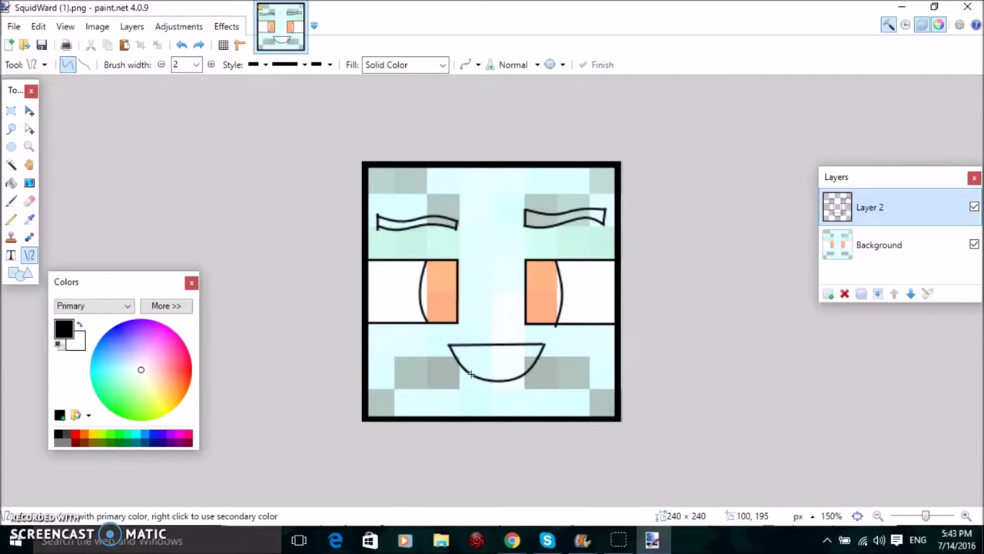
left_click_drag(470, 370, 531, 367)
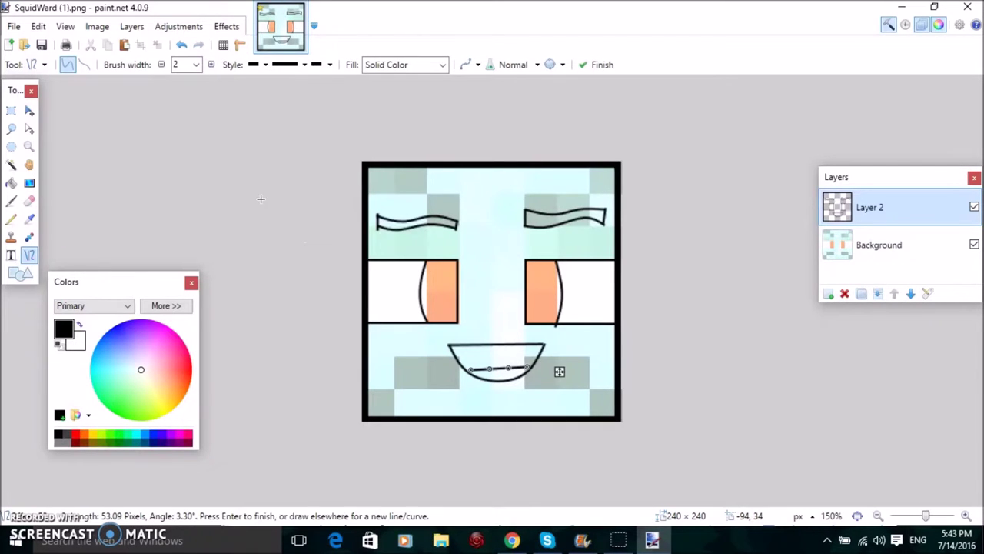
left_click(181, 45)
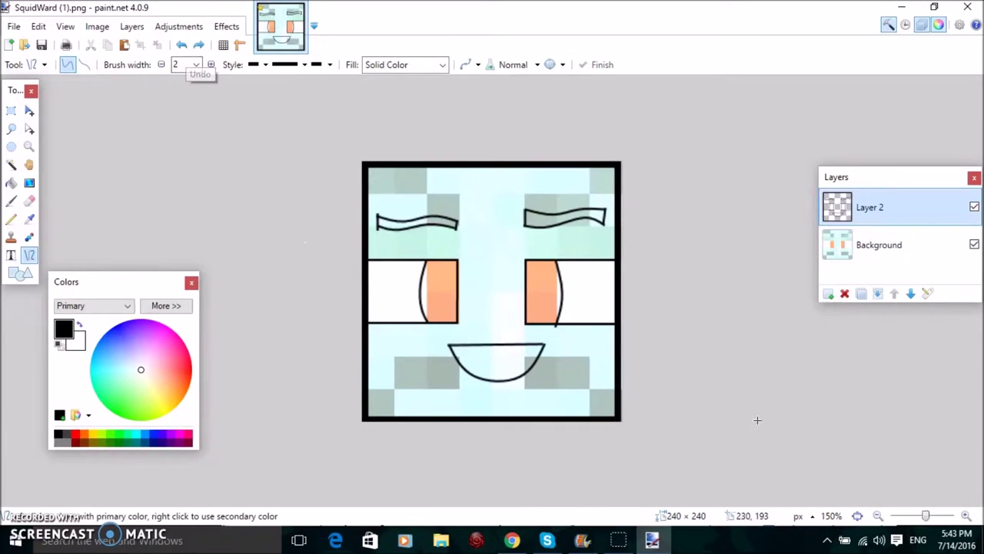
Extend the mouth's upper-right corner with a line about 6 px long and draw a teeth line about 83 px long across the mouth.
left_click_drag(926, 517, 937, 516)
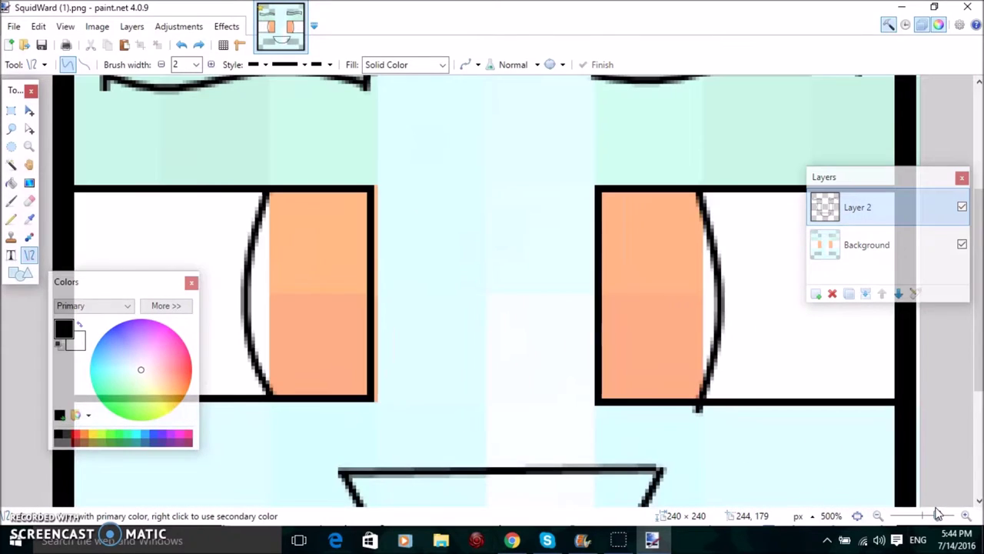
scroll(627, 254, "down", 3)
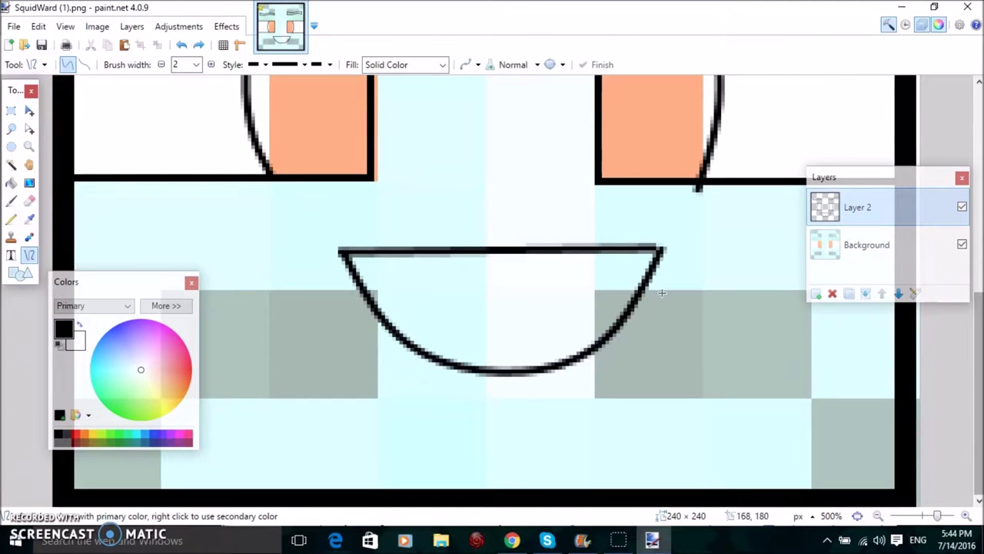
left_click_drag(664, 246, 647, 249)
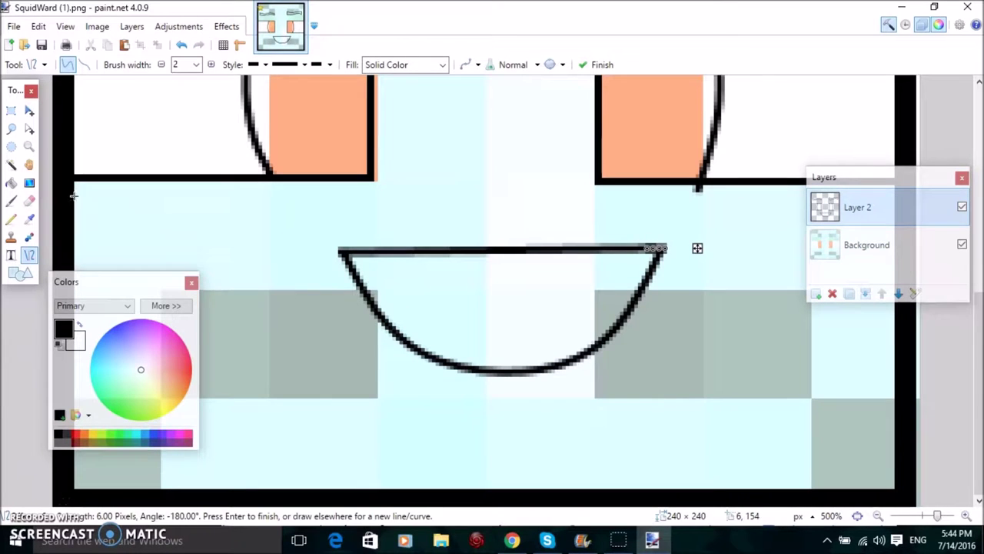
key("Return")
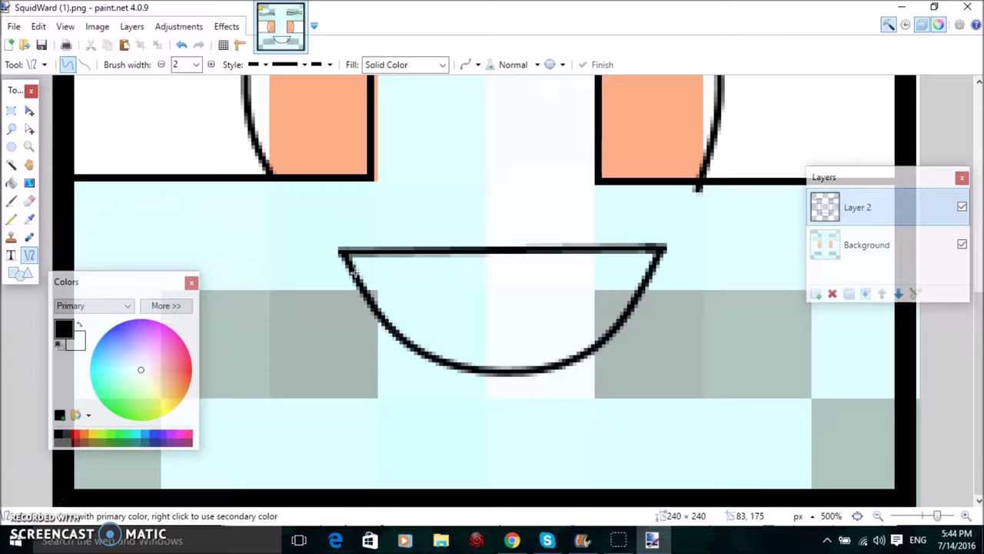
mouse_move(352, 267)
left_mouse_down()
mouse_move(429, 268)
mouse_move(593, 311)
mouse_move(653, 269)
left_mouse_up()
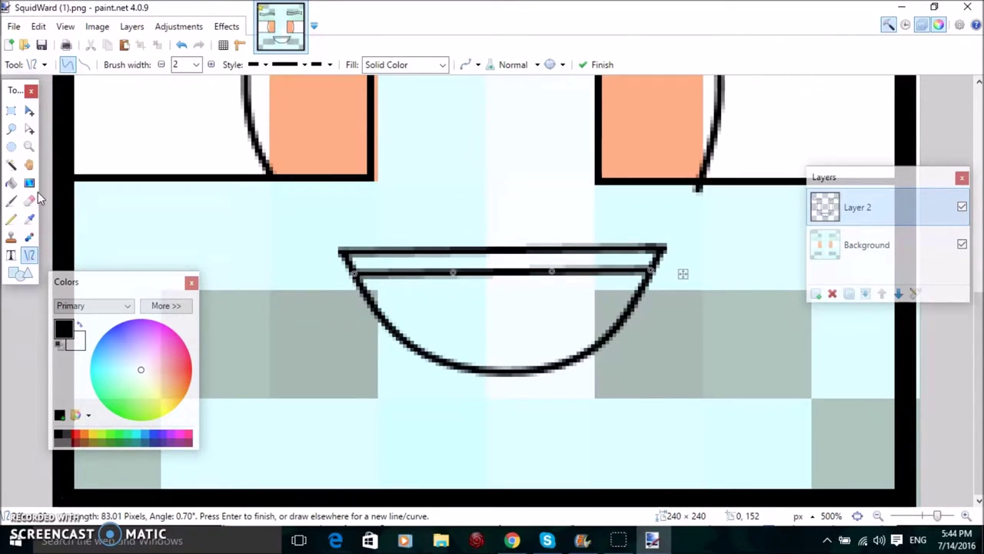
key("Return")
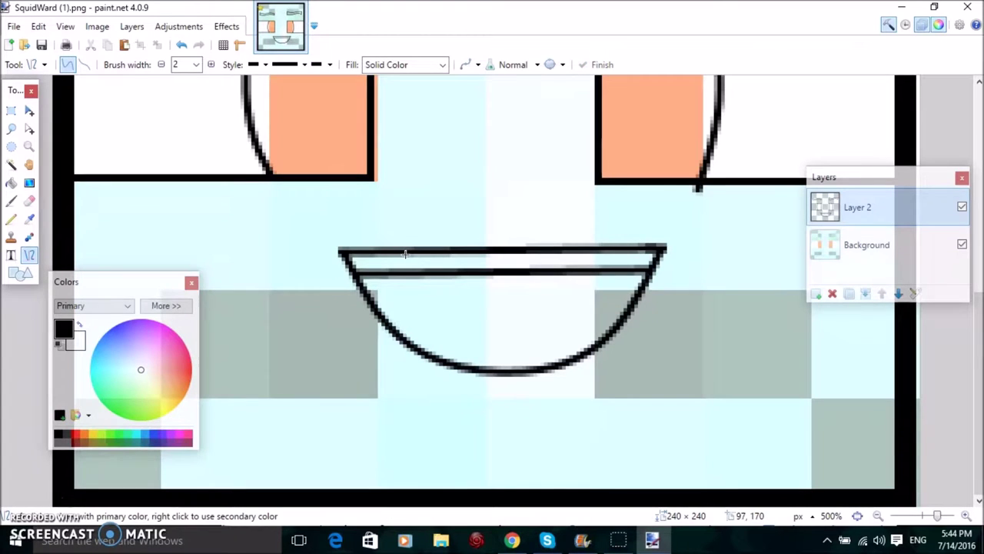
Divide the strip along the top of the mouth into teeth with five short vertical lines, each about 6 to 7 px long.
left_click_drag(399, 254, 402, 274)
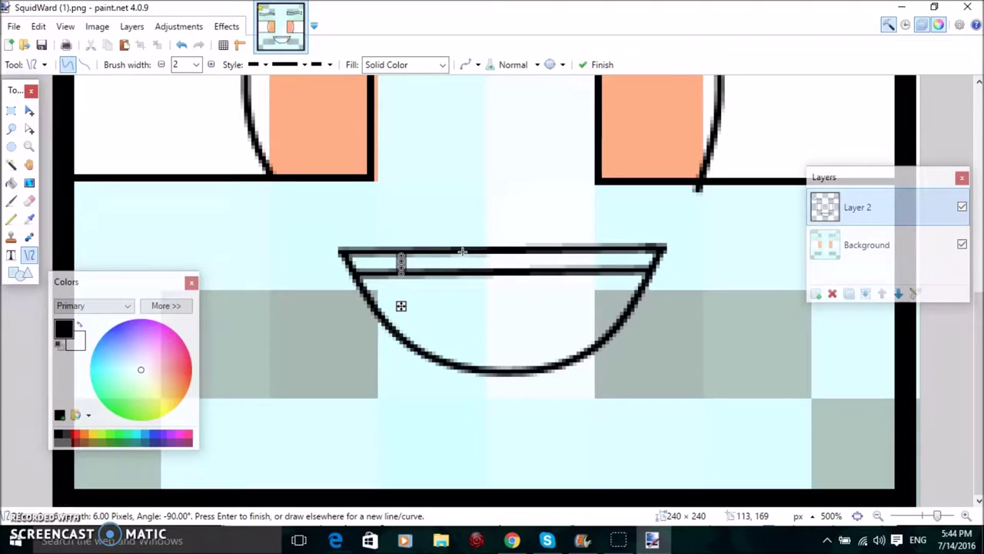
left_click_drag(461, 252, 463, 273)
left_click_drag(515, 251, 515, 274)
left_click_drag(567, 252, 567, 274)
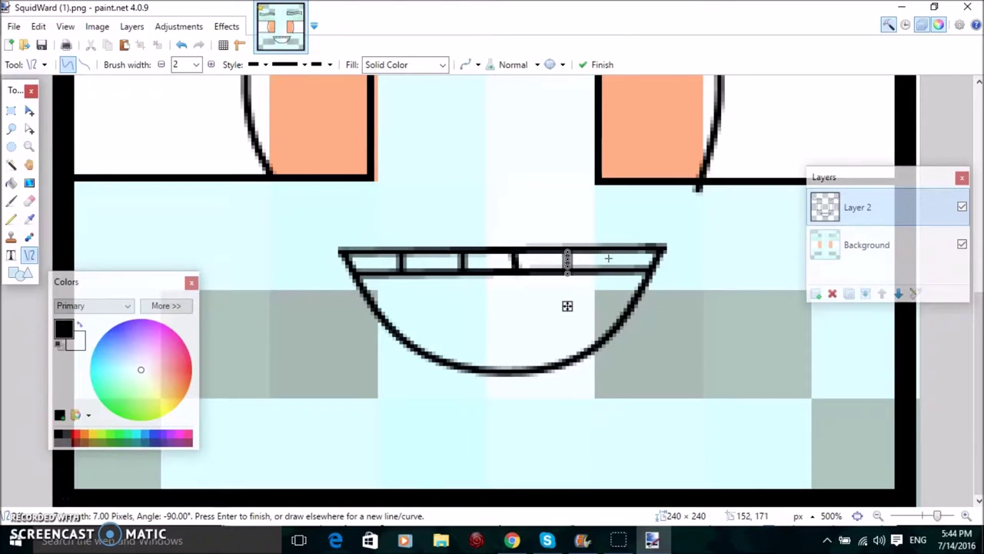
left_click_drag(615, 253, 614, 274)
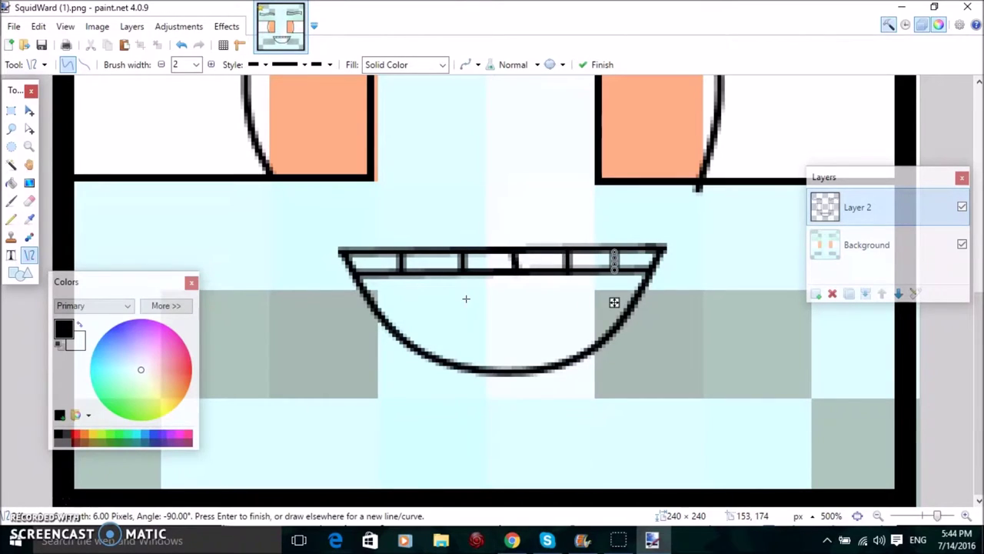
key("Return")
Draw the tongue's wavy upper edge inside the lower mouth from two joined curves, about 43 px and 20 px long.
mouse_move(938, 518)
left_mouse_down()
mouse_move(920, 521)
mouse_move(929, 520)
left_mouse_up()
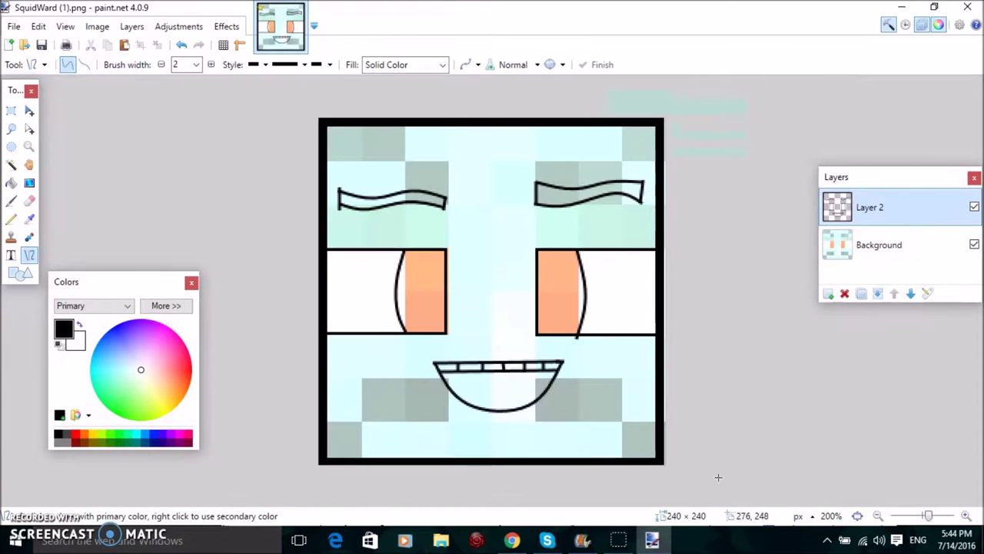
mouse_move(471, 406)
left_mouse_down()
mouse_move(527, 403)
mouse_move(537, 397)
mouse_move(520, 401)
mouse_move(527, 390)
mouse_move(534, 396)
mouse_move(510, 401)
mouse_move(541, 403)
mouse_move(523, 395)
mouse_move(536, 390)
mouse_move(486, 401)
mouse_move(500, 399)
mouse_move(485, 389)
mouse_move(506, 401)
mouse_move(479, 395)
left_mouse_up()
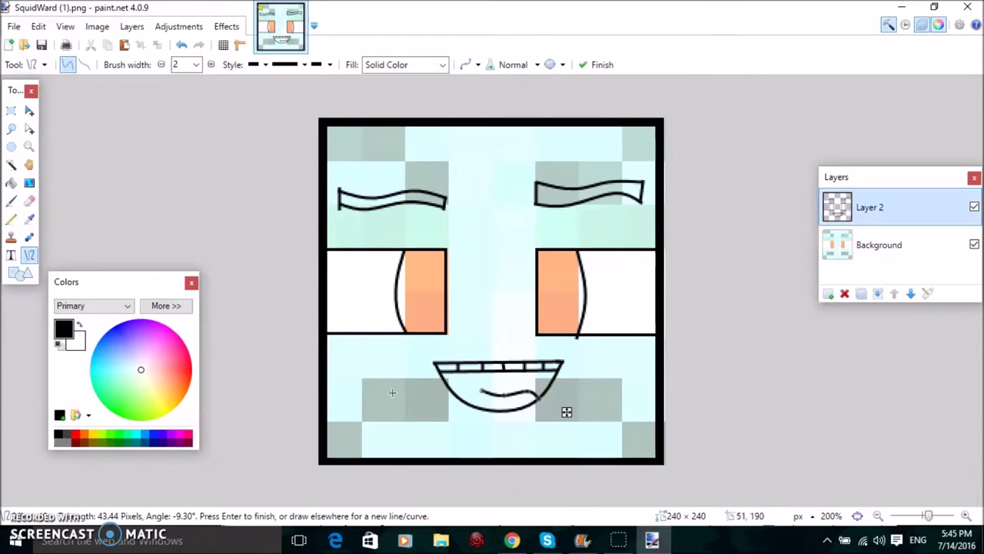
key("Return")
mouse_move(480, 391)
left_mouse_down()
mouse_move(451, 398)
mouse_move(486, 393)
left_mouse_up()
key("Return")
left_click_drag(471, 394, 476, 393)
key("Return")
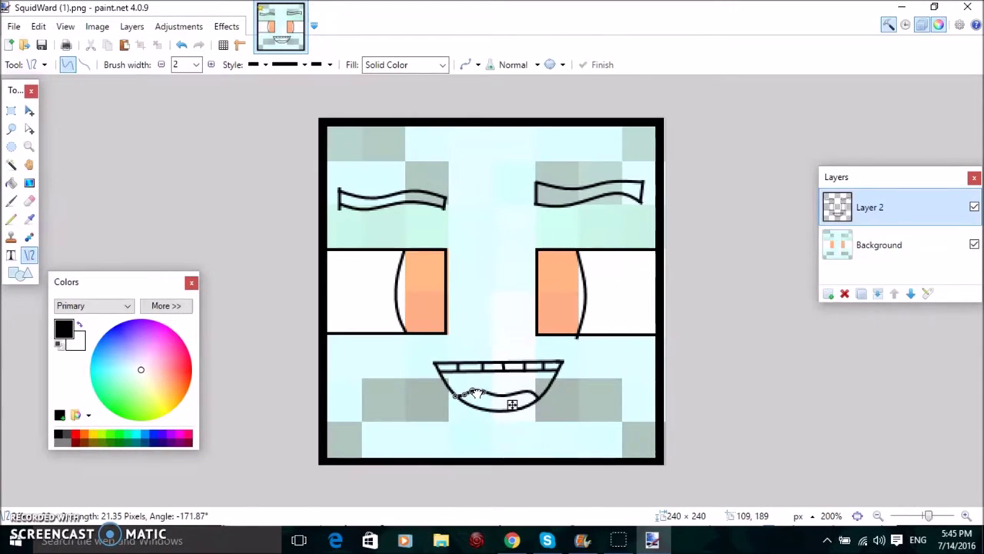
key("ctrl+z")
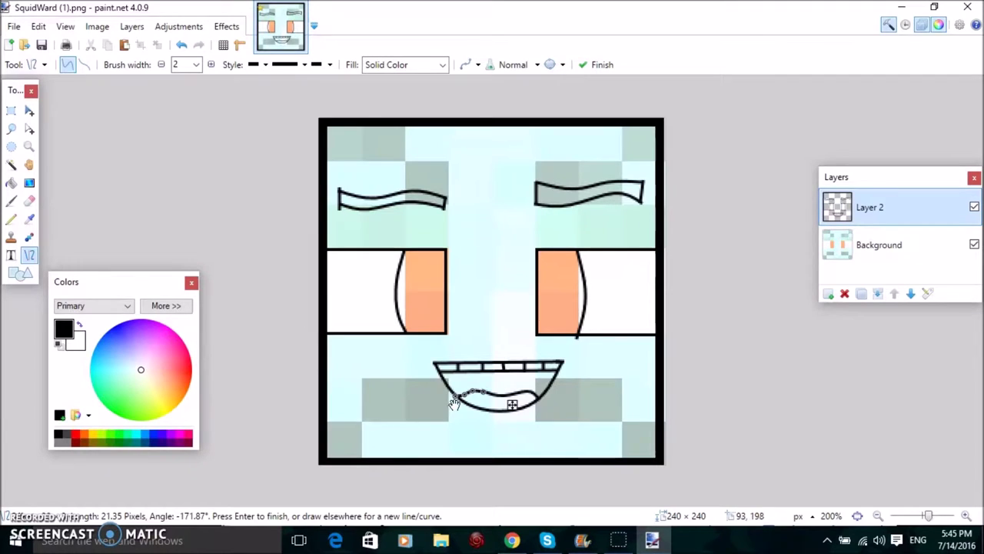
key("Return")
left_click_drag(458, 400, 458, 400)
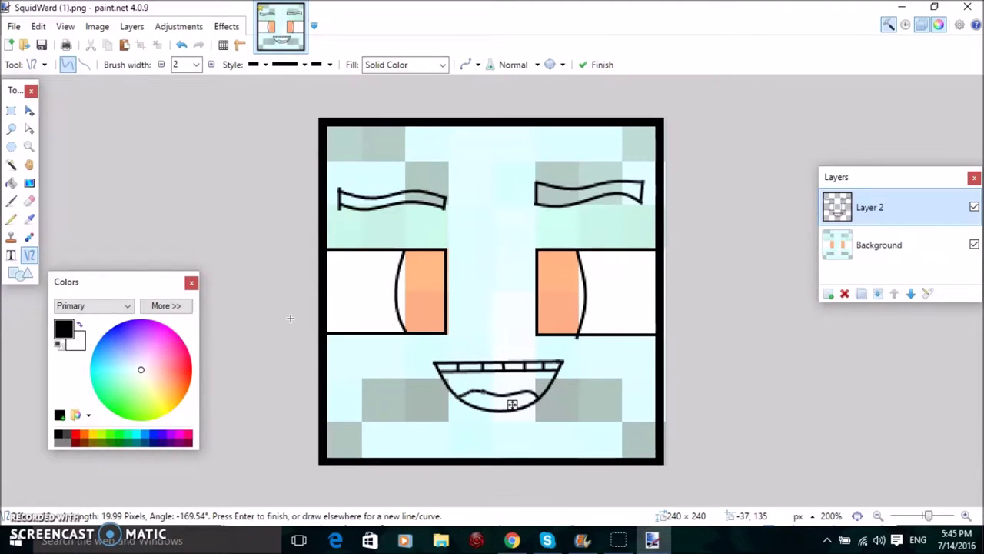
Hide the Background layer to view the finished teeth and tongue outlines alone, and show it again.
left_click(11, 165)
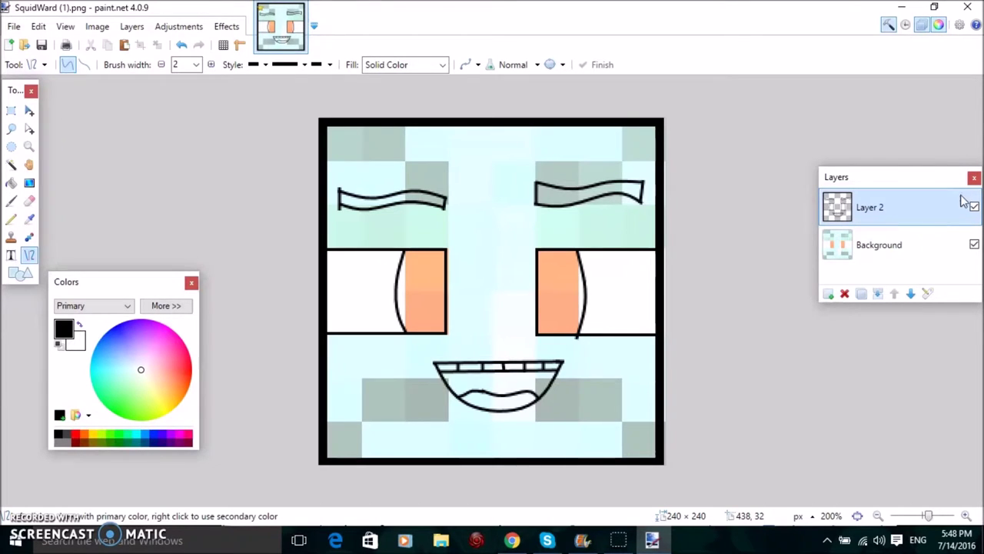
left_click(974, 244)
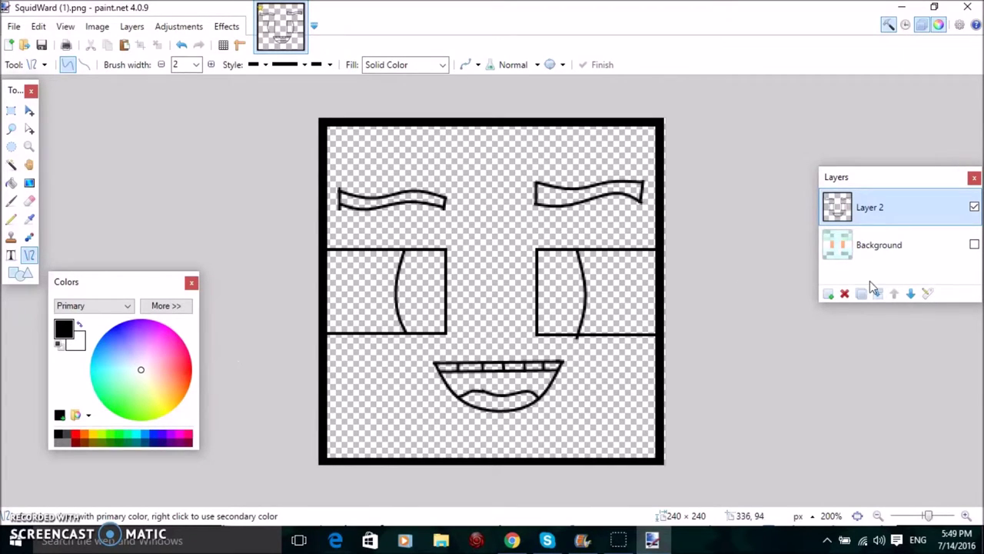
left_click(975, 246)
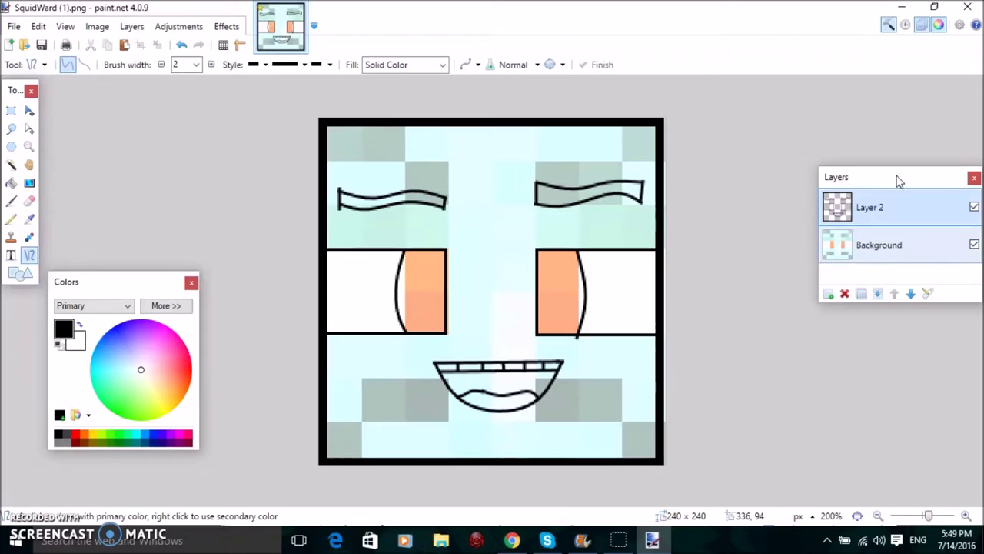
Select the face area around the eyes, eyebrows and mouth on Layer 2 and fill it with light cyan 8FFFFF.
left_click(137, 435)
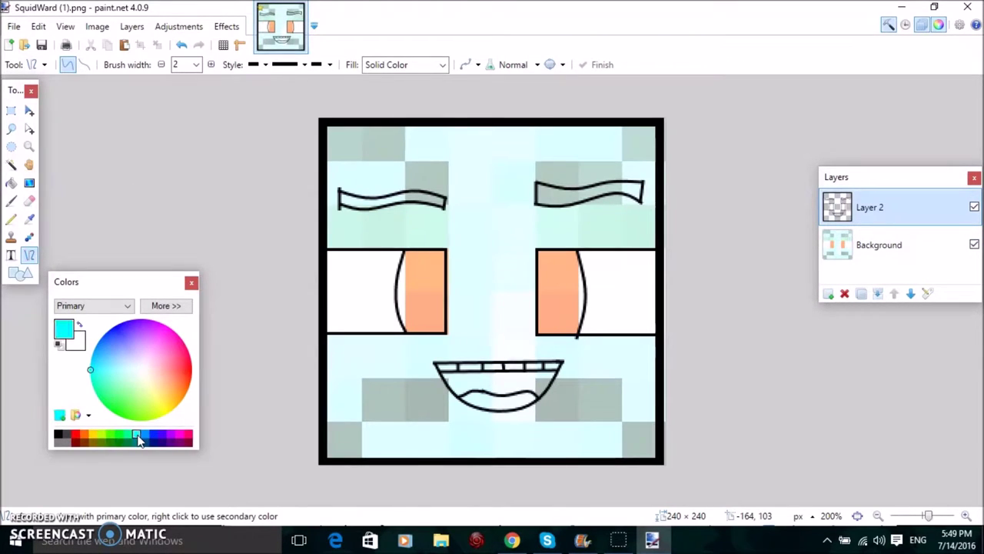
left_click(166, 306)
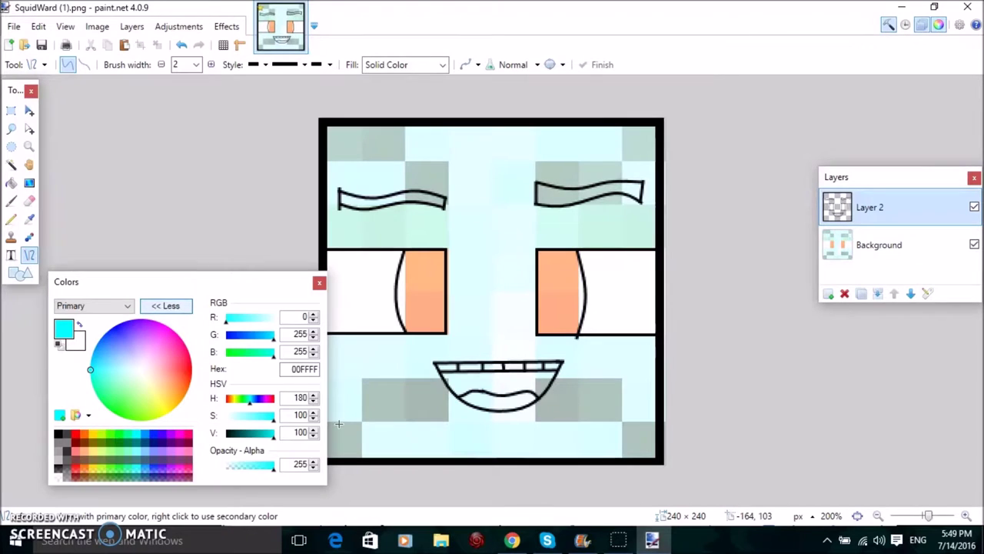
left_click_drag(228, 319, 255, 325)
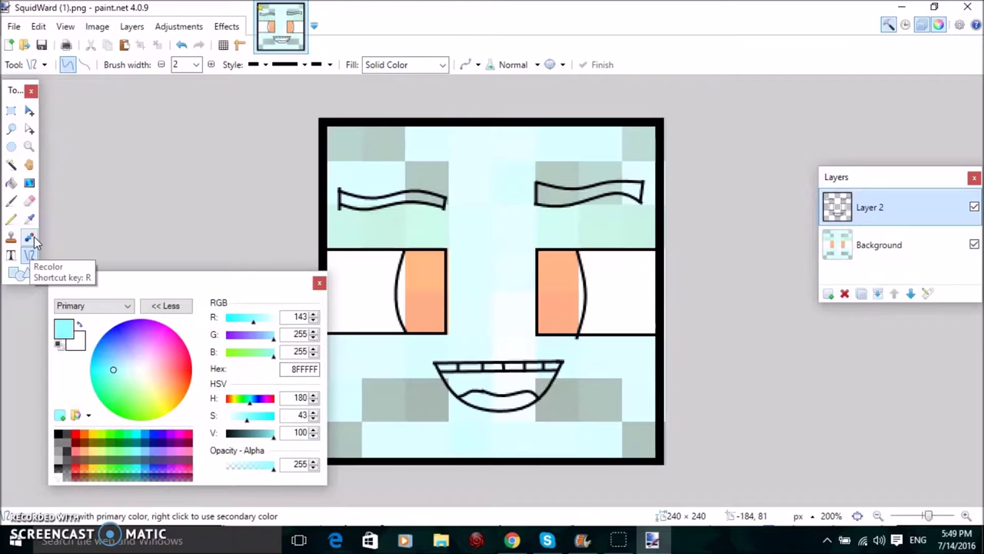
left_click(13, 167)
left_click(467, 165)
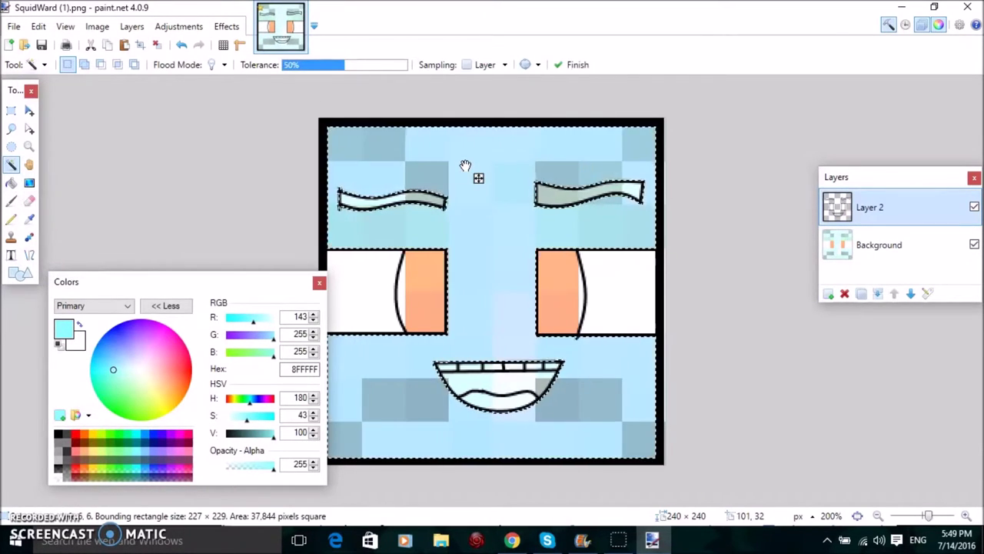
left_click(11, 183)
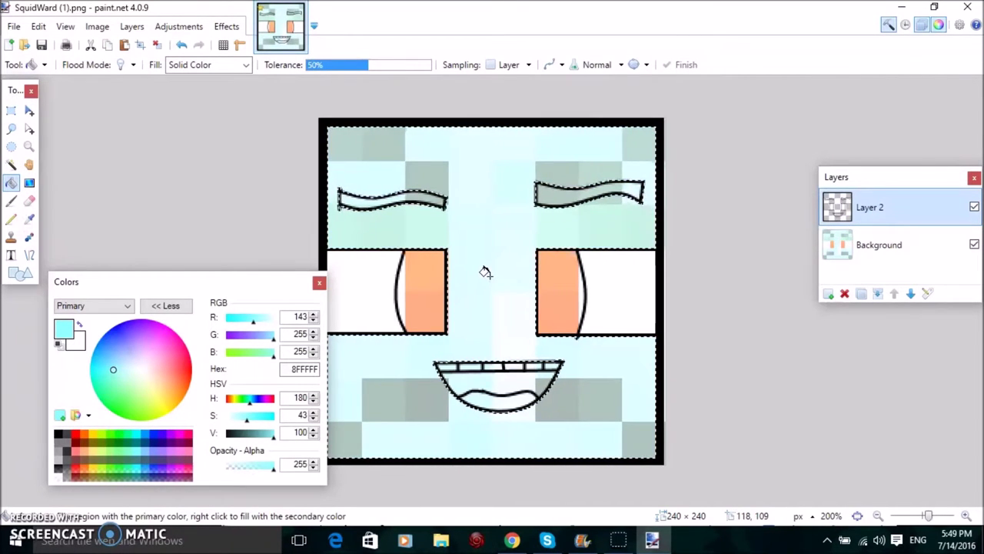
left_click(489, 275)
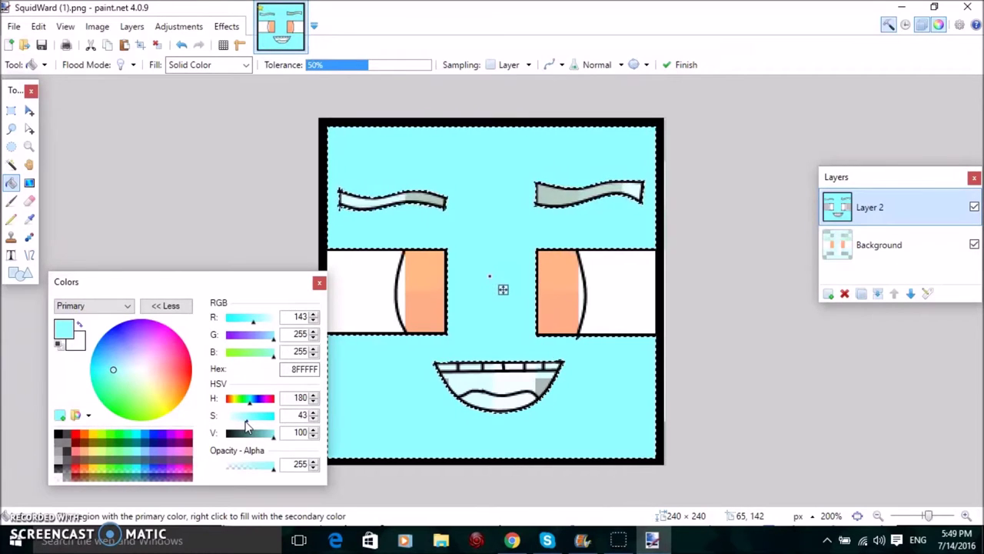
Lighten the face fill to BAFFFF by lowering its saturation to 27, and clear the selection.
left_click_drag(245, 427, 240, 427)
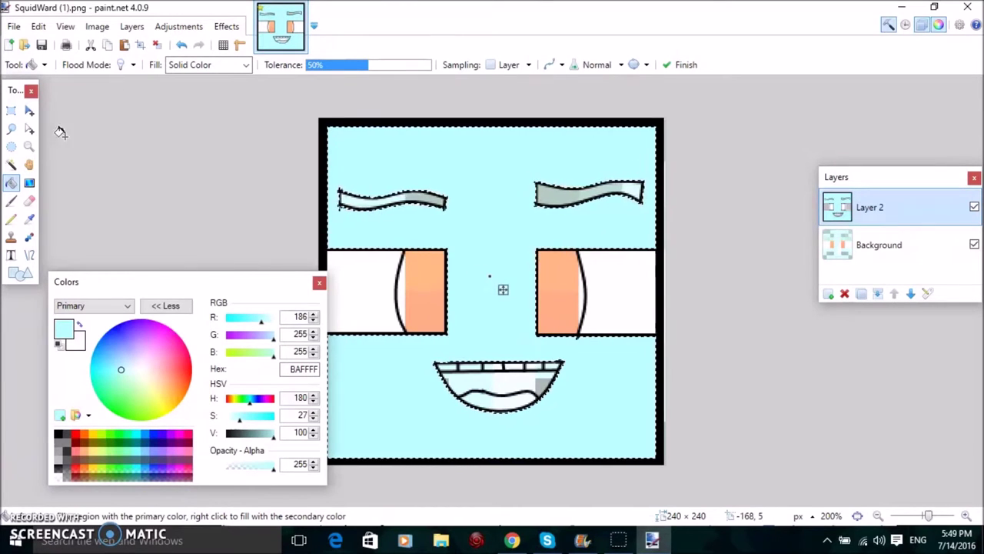
left_click(12, 166)
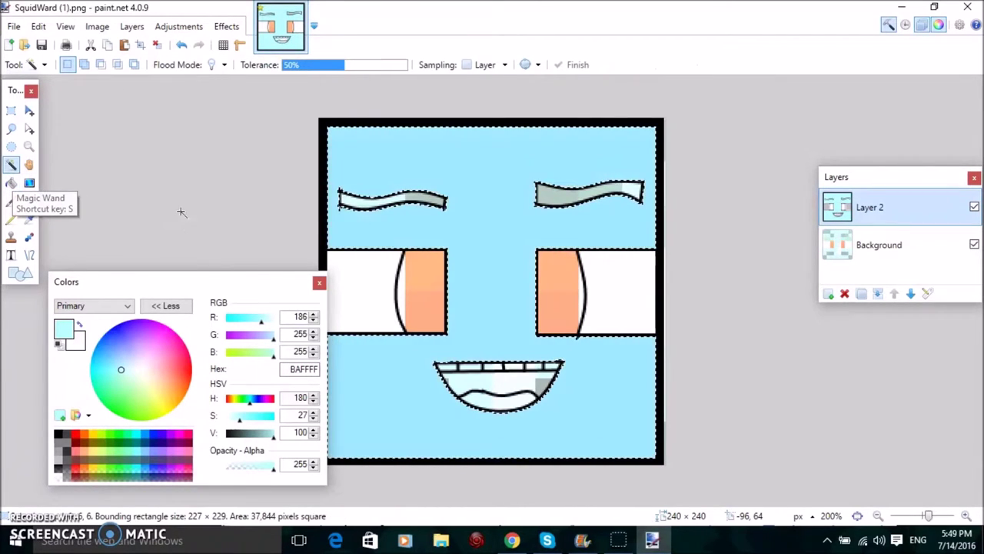
left_click(180, 212)
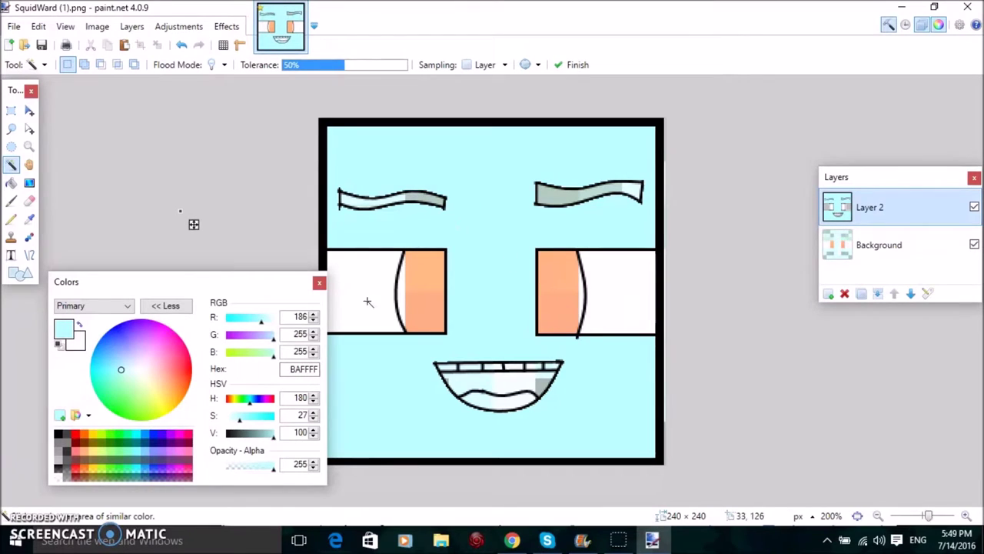
left_click_drag(272, 282, 93, 276)
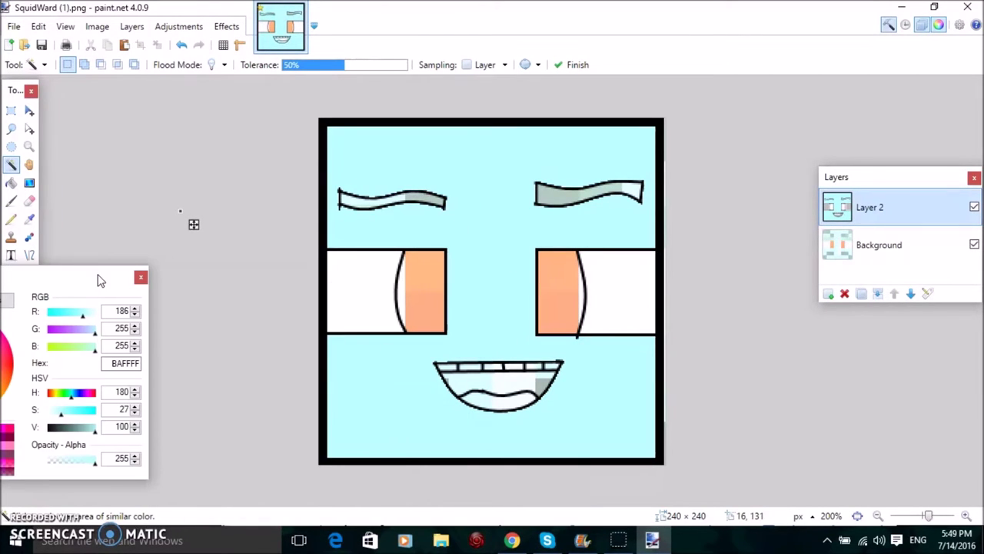
left_click(482, 242)
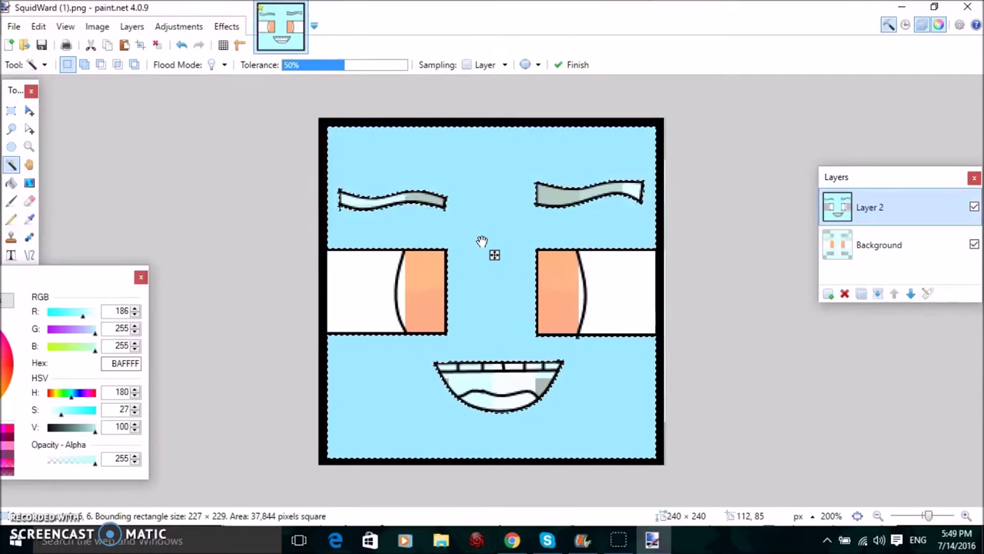
mouse_move(95, 432)
left_mouse_down()
mouse_move(48, 435)
mouse_move(75, 433)
mouse_move(75, 412)
mouse_move(87, 415)
mouse_move(80, 416)
left_mouse_up()
left_click(71, 413)
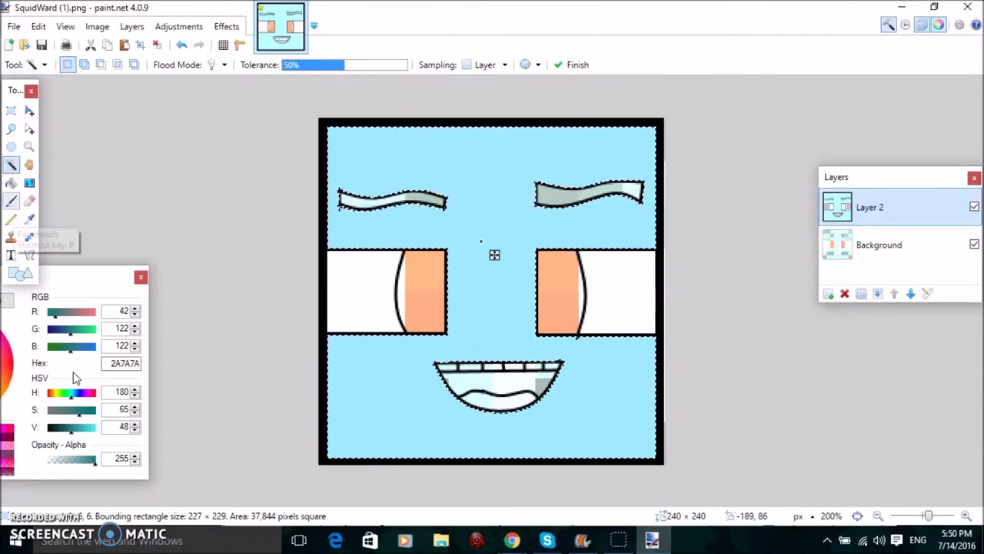
key("ctrl+d")
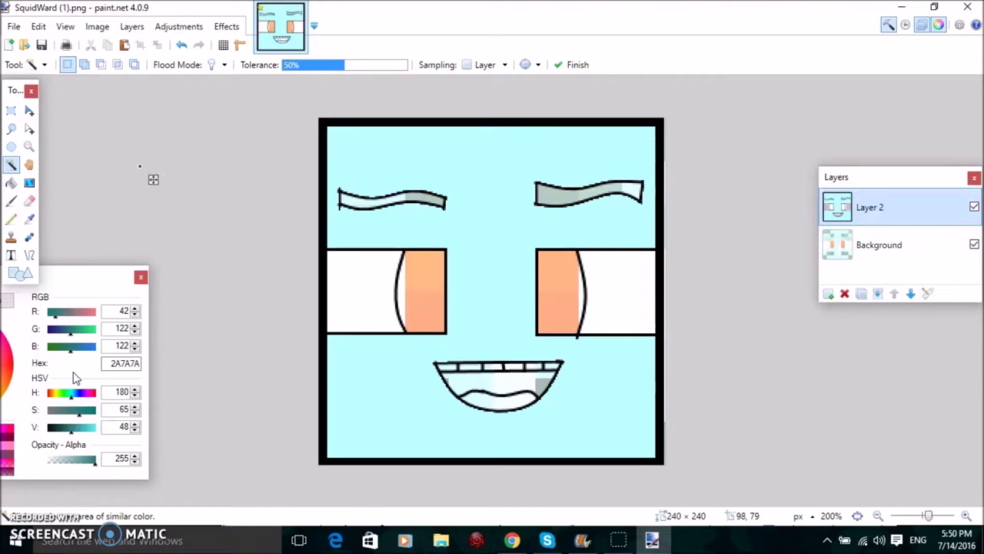
left_click(461, 232)
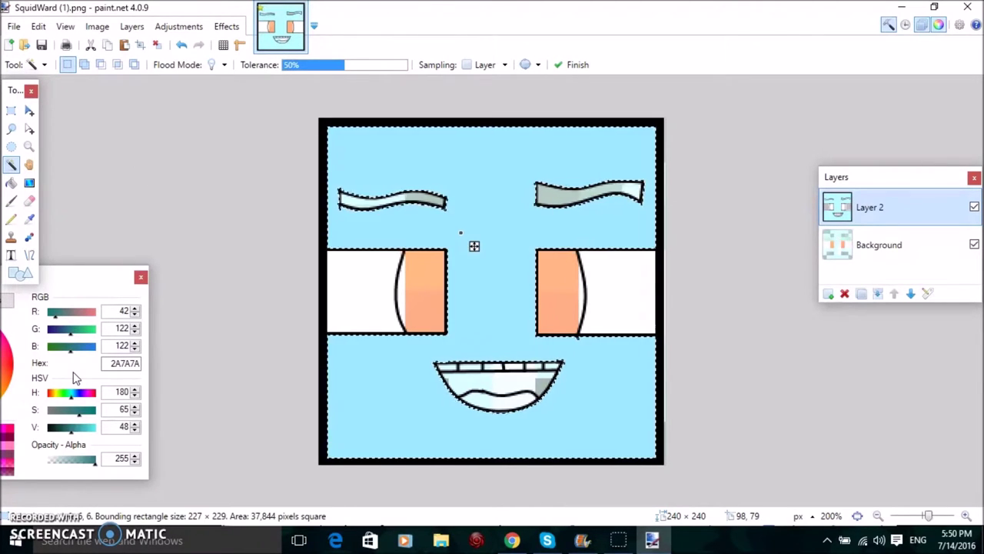
key("ctrl+d")
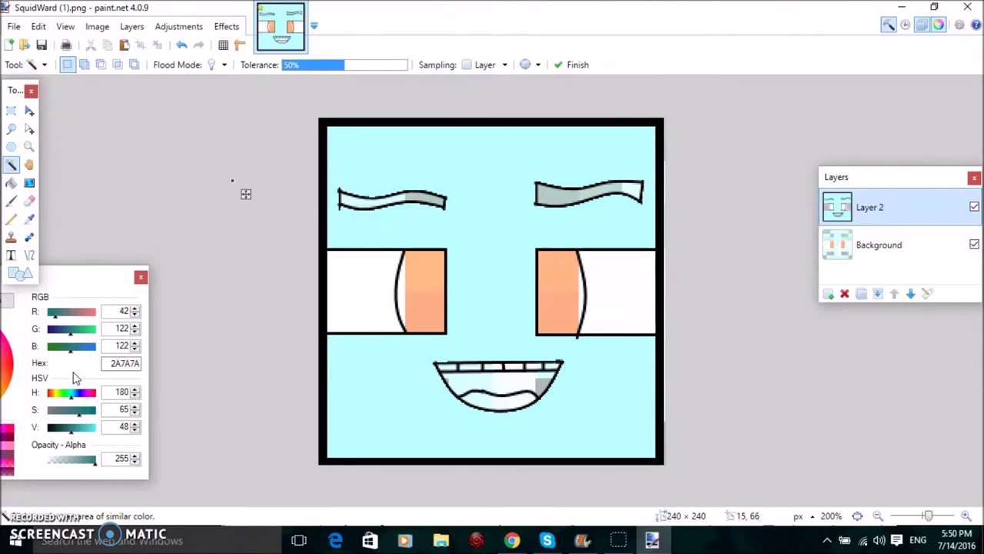
Select the left eyebrow's interior on Layer 2 and make the Background layer active.
left_click(408, 198)
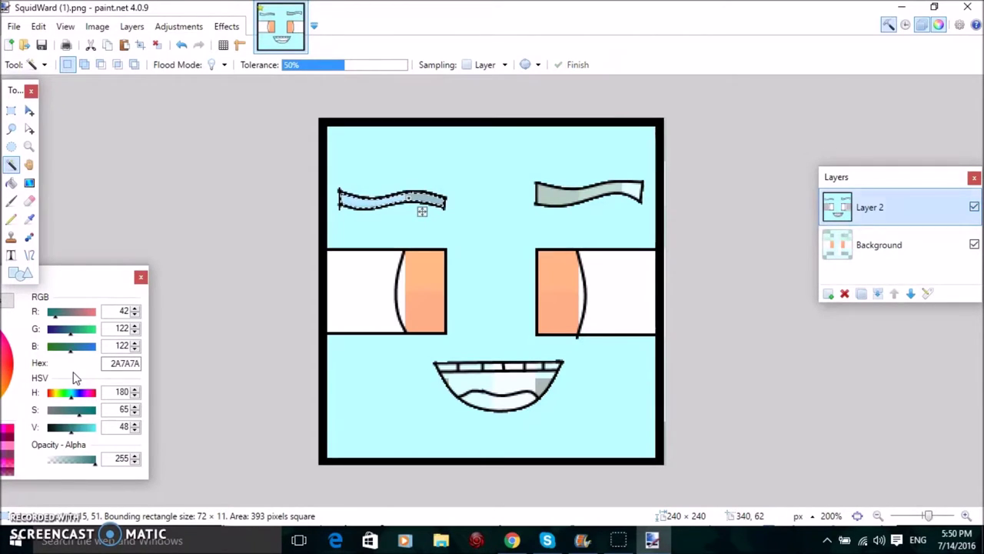
key("alt+Page_Down")
key("ctrl+z")
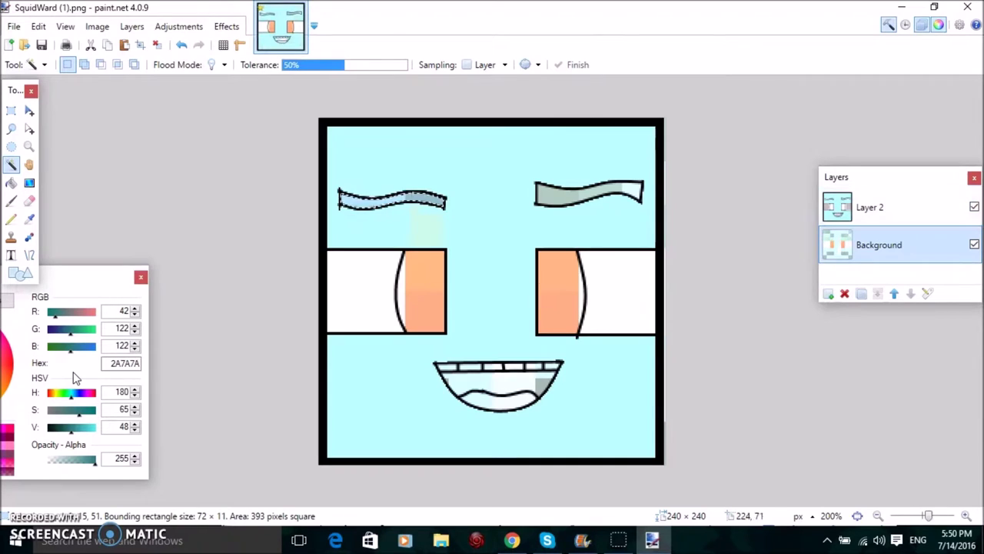
key("F8")
key("F8")
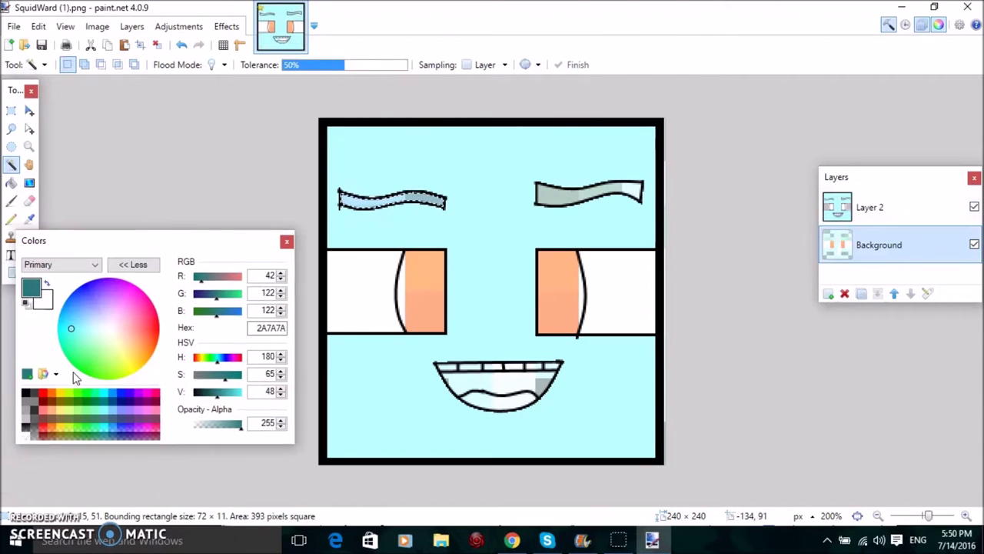
Set the primary colour to near-black 282828 and fill the selected left eyebrow on the Background layer.
key("d")
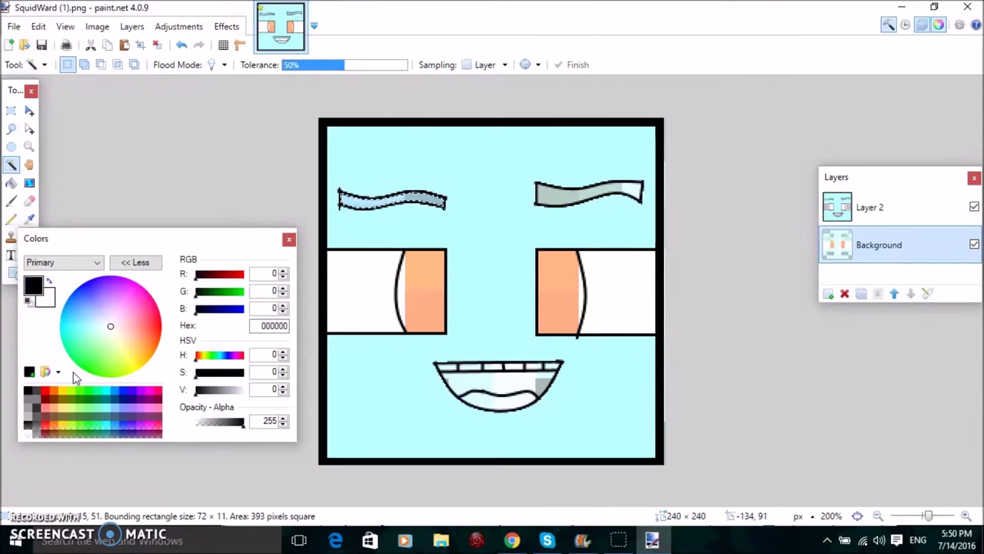
key("Up")
key("Up")
key("Up")
key("Up")
key("Up")
key("Up")
key("Up")
key("Up")
key("Up")
key("Up")
key("Up")
key("Up")
key("Up")
key("Up")
key("Up")
key("Up")
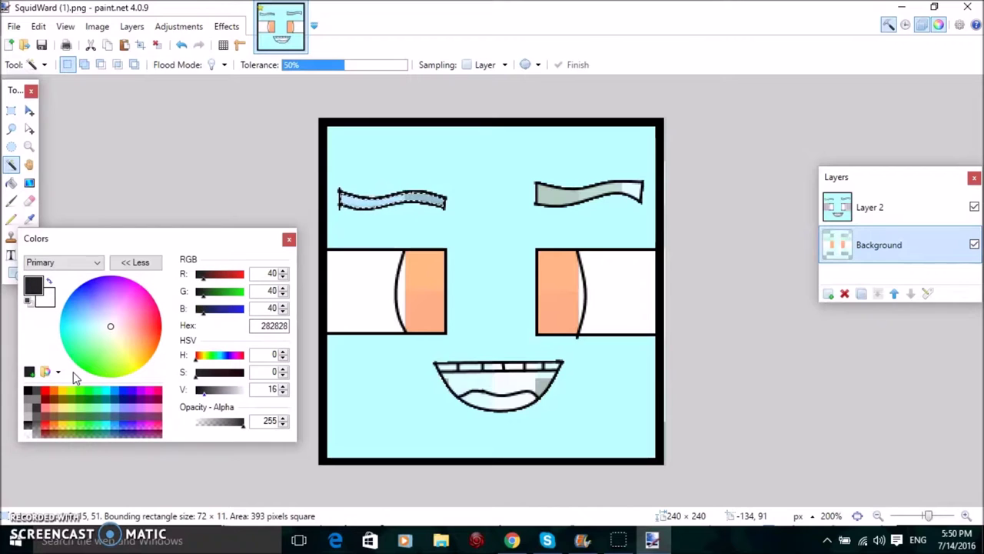
key("f")
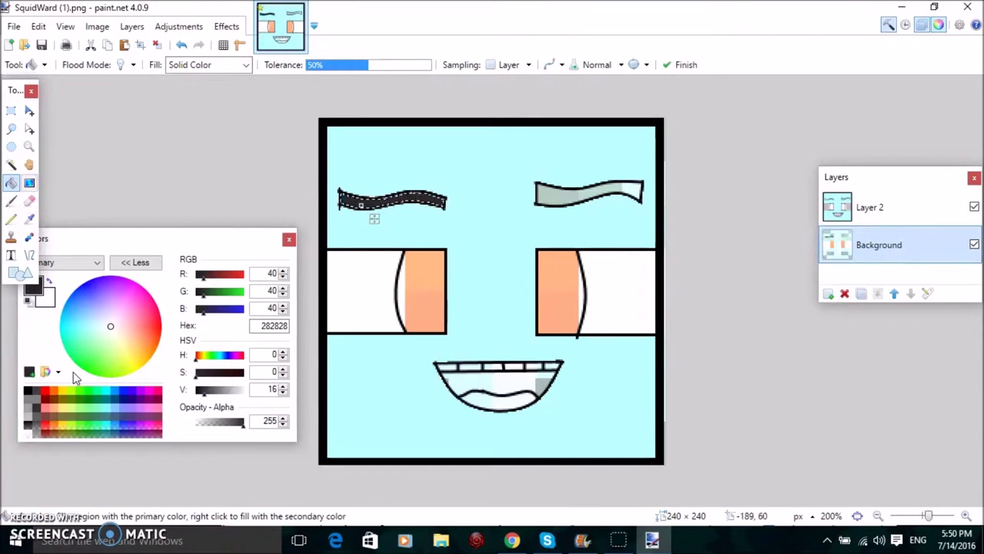
Try to select the right eyebrow on the Background layer with the Magic Wand, undoing each selection.
key("s")
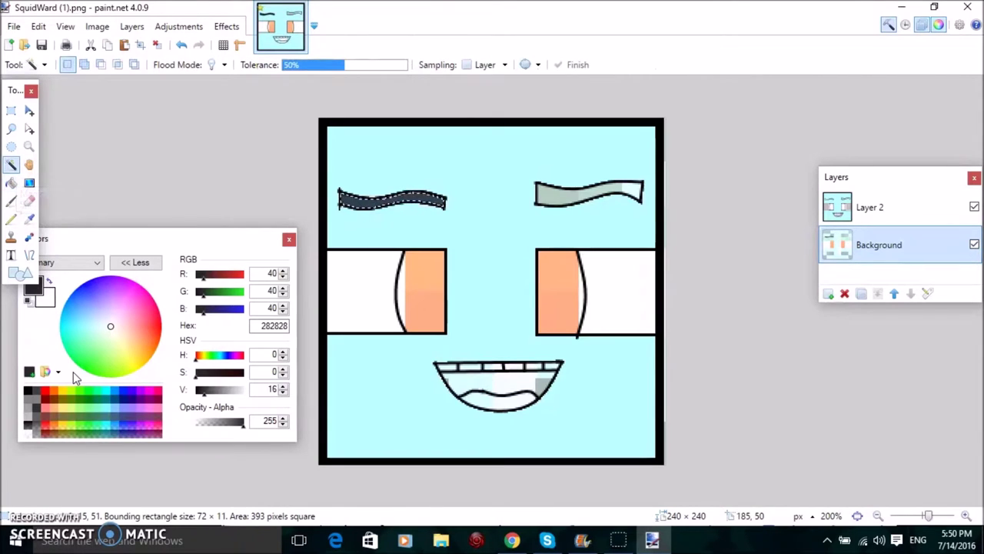
key("ctrl+i")
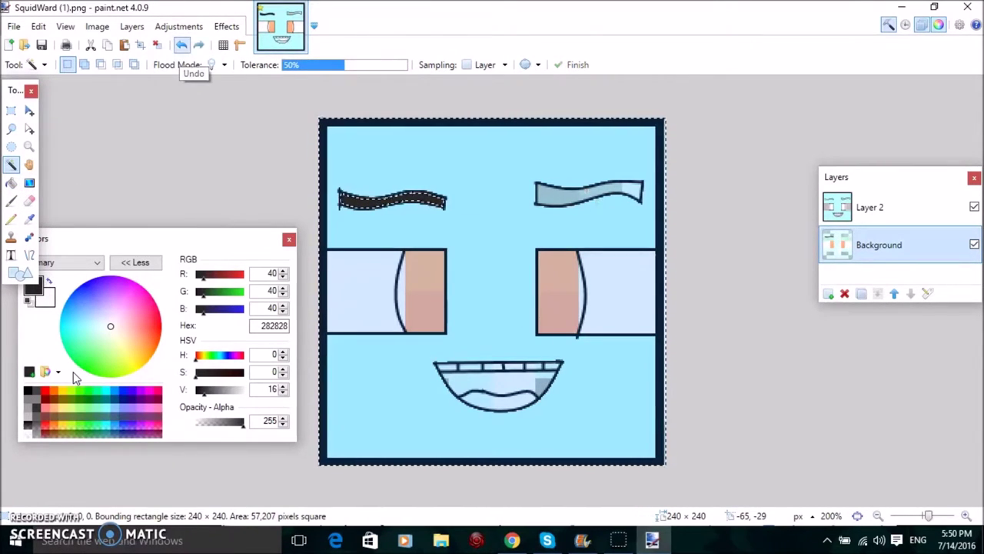
key("ctrl+z")
key("ctrl+i")
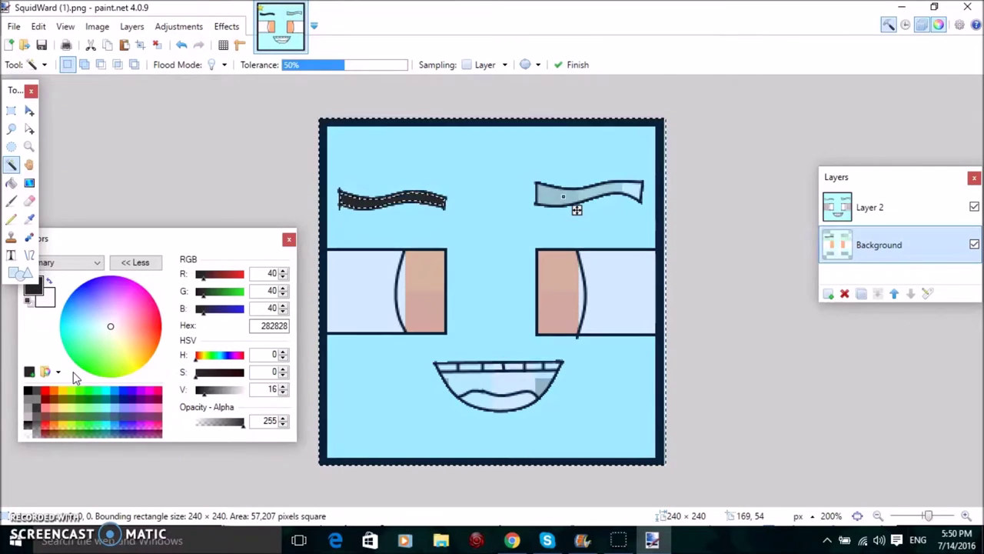
key("ctrl+z")
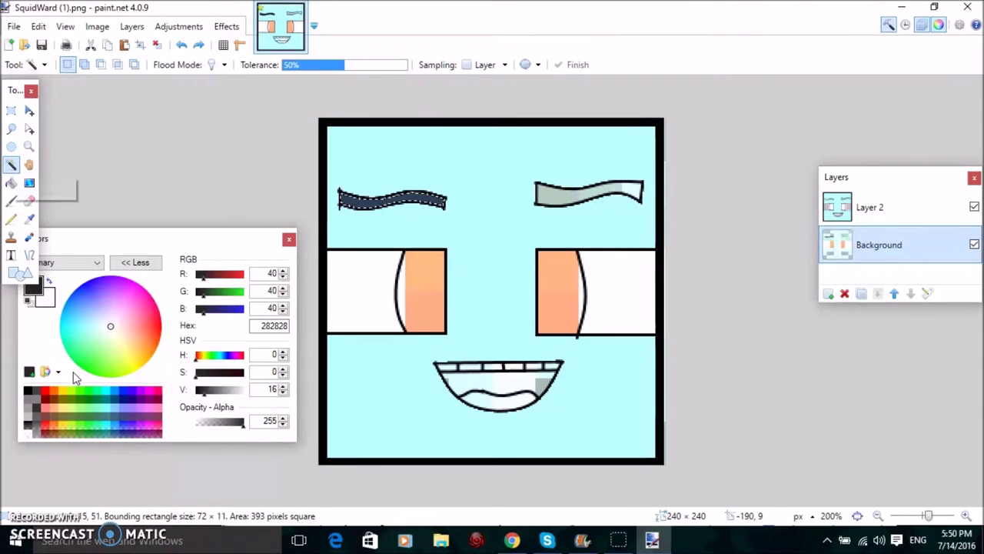
key("ctrl+z")
key("ctrl+y")
key("ctrl+y")
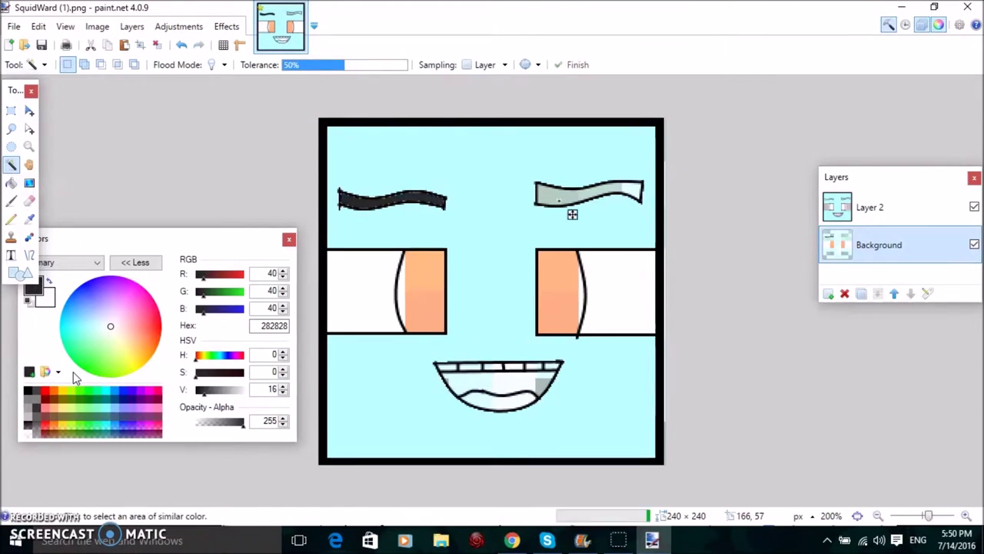
key("ctrl+z")
key("ctrl+z")
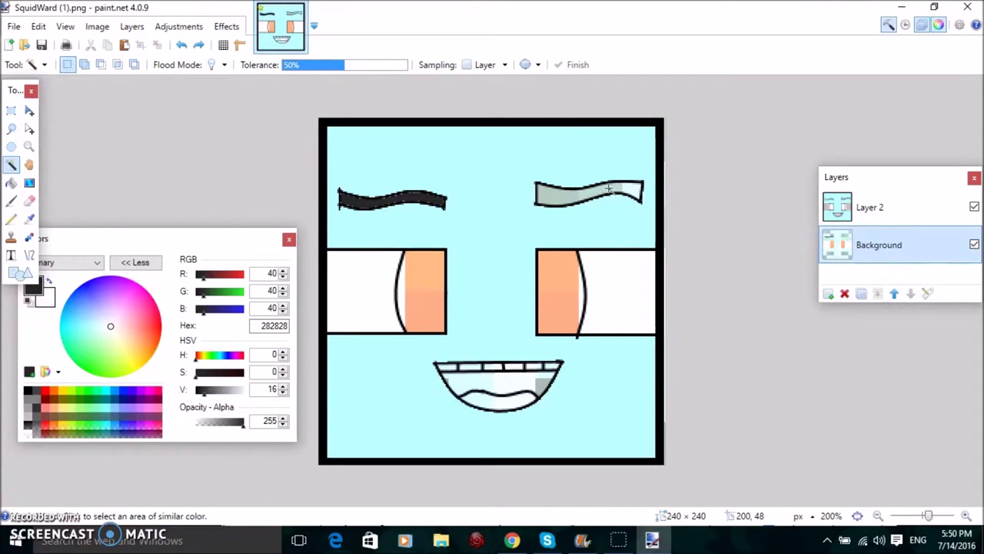
left_click(636, 196)
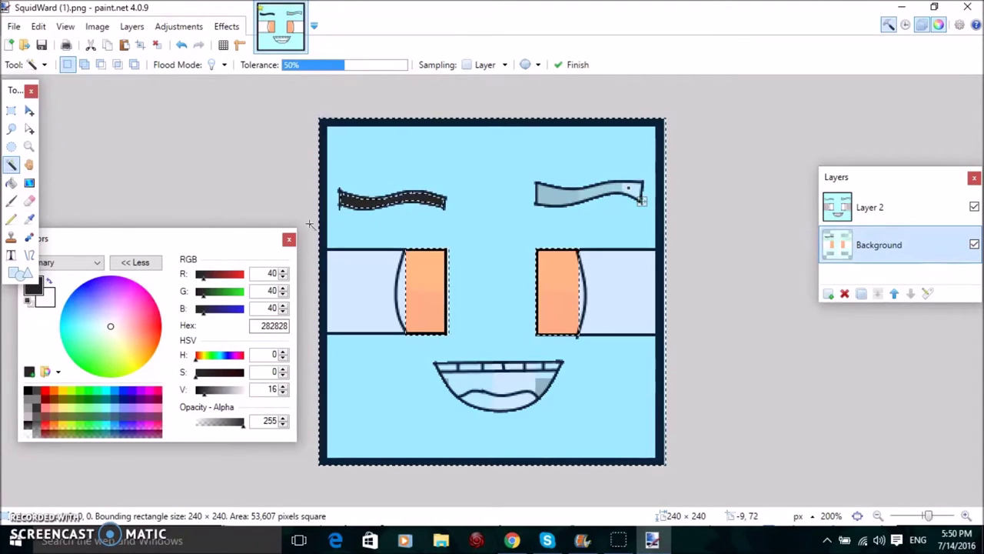
left_click(182, 44)
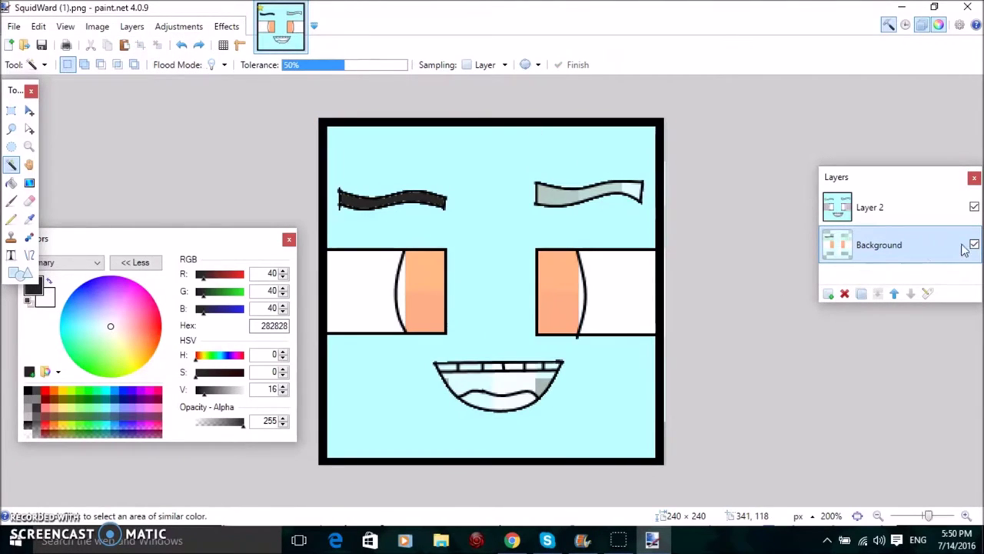
Hide Layer 2 to check the Background layer, show it again, and retry selecting the right eyebrow.
left_click(975, 208)
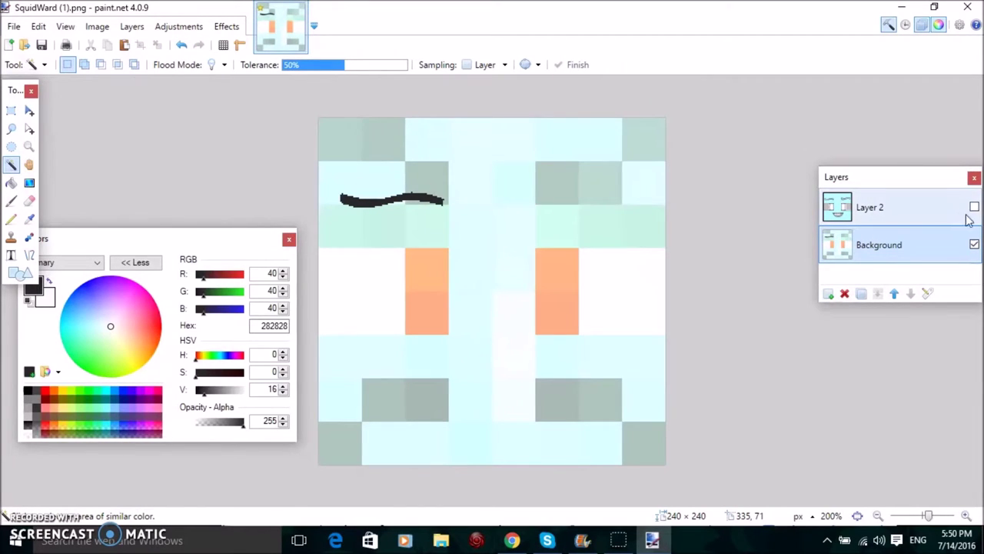
left_click(974, 208)
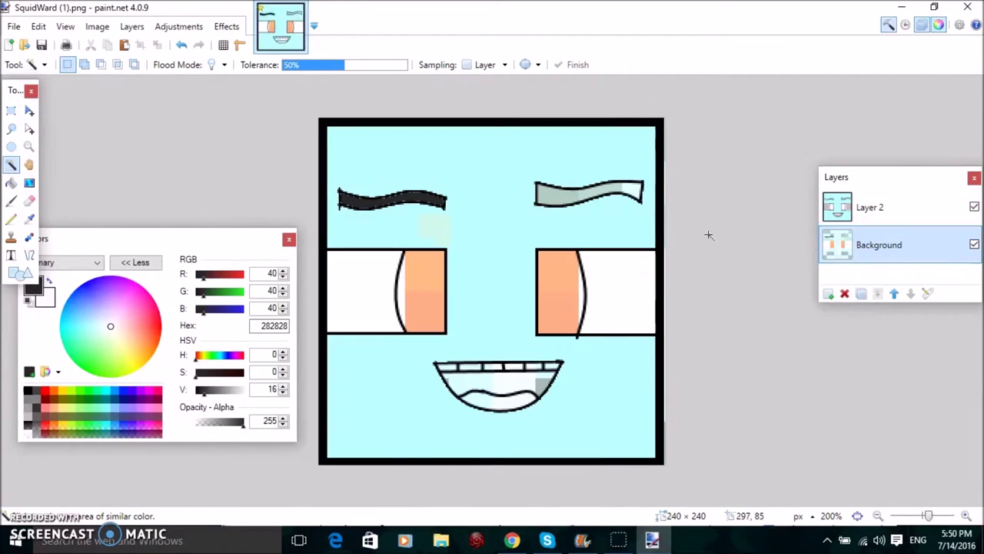
left_click(553, 196)
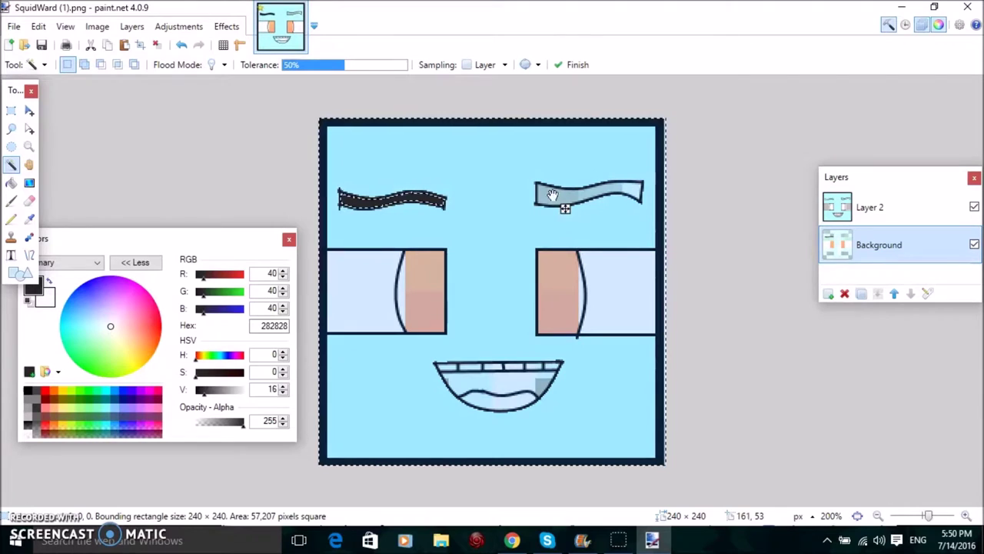
left_click(179, 46)
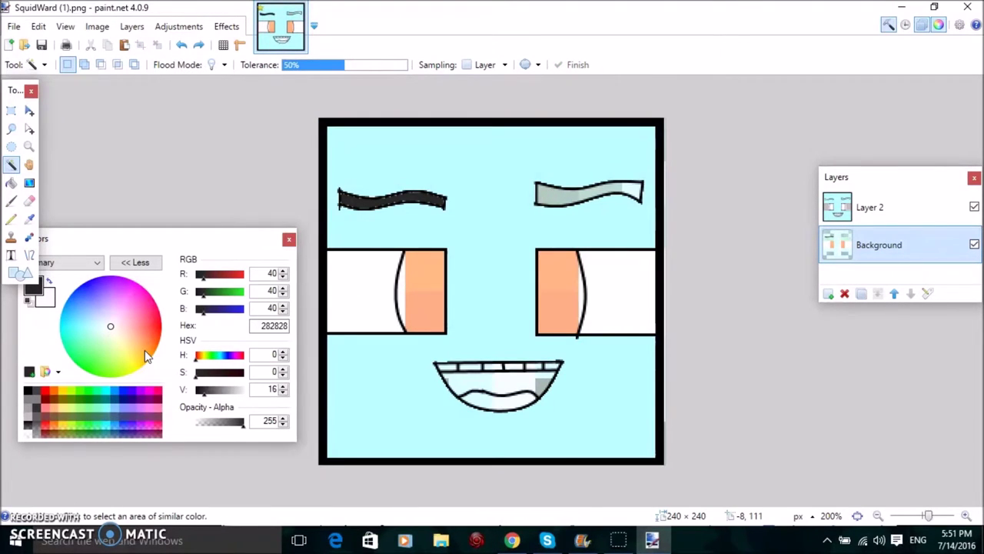
Set the primary colour to light orange FF9E5E and try to select the left eye's iris on the Background layer.
left_click(55, 392)
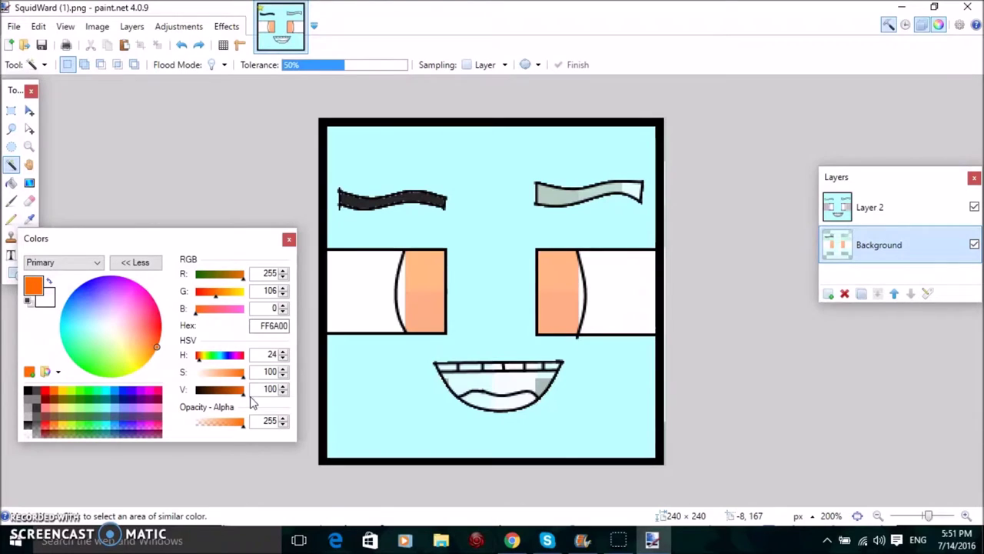
left_click_drag(241, 381, 224, 377)
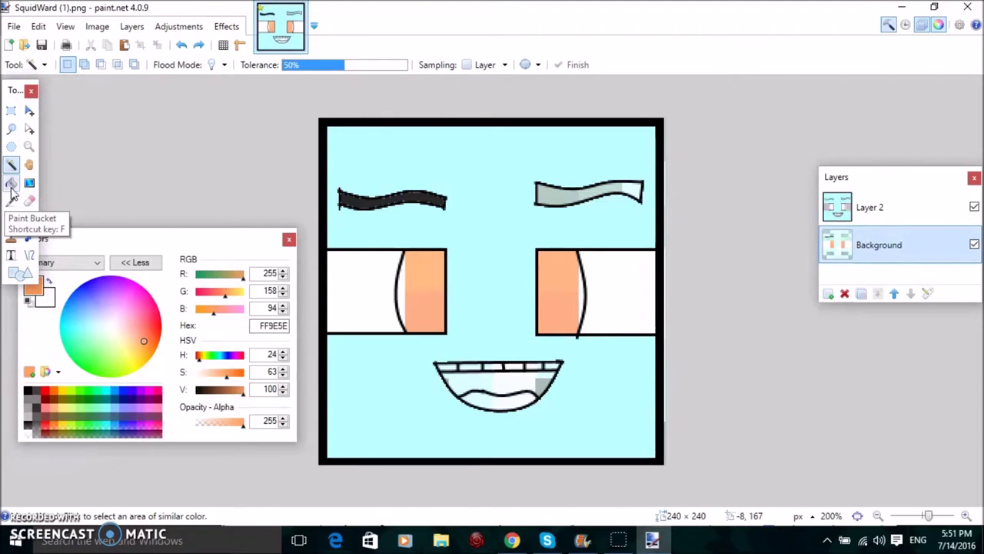
left_click(425, 270)
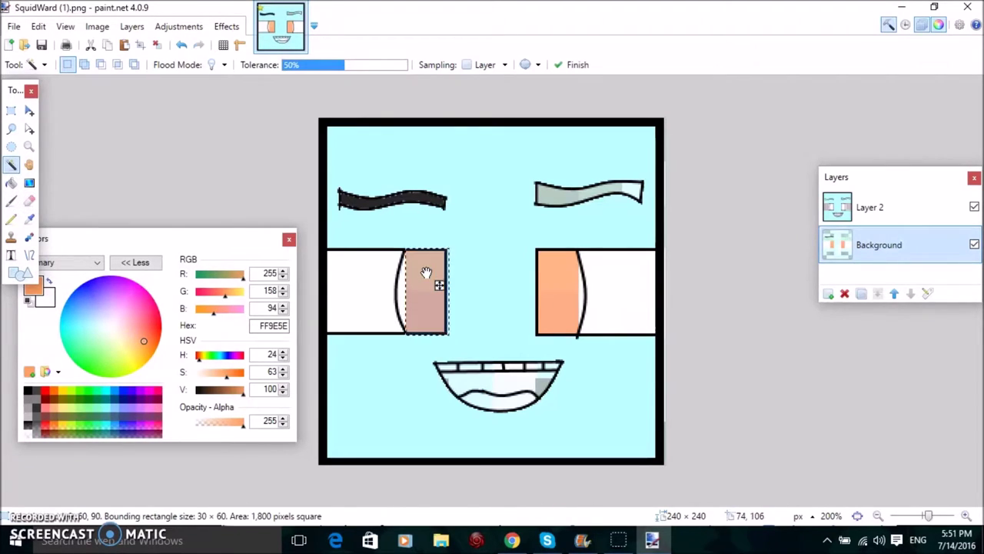
left_click(401, 288)
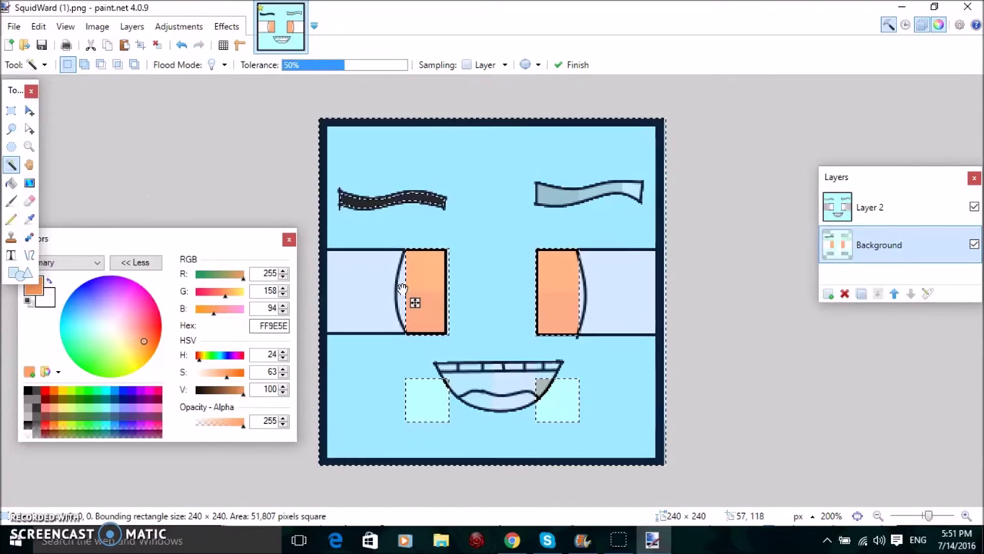
left_click(182, 47)
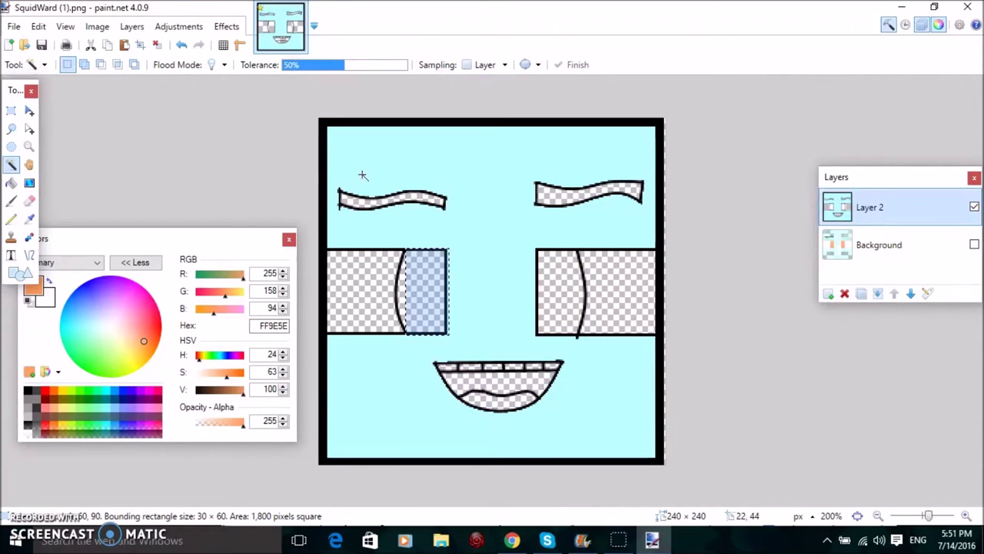
With the Background layer hidden, select the right eyebrow's interior on Layer 2 and fill it with dark grey 404040.
left_click(394, 202)
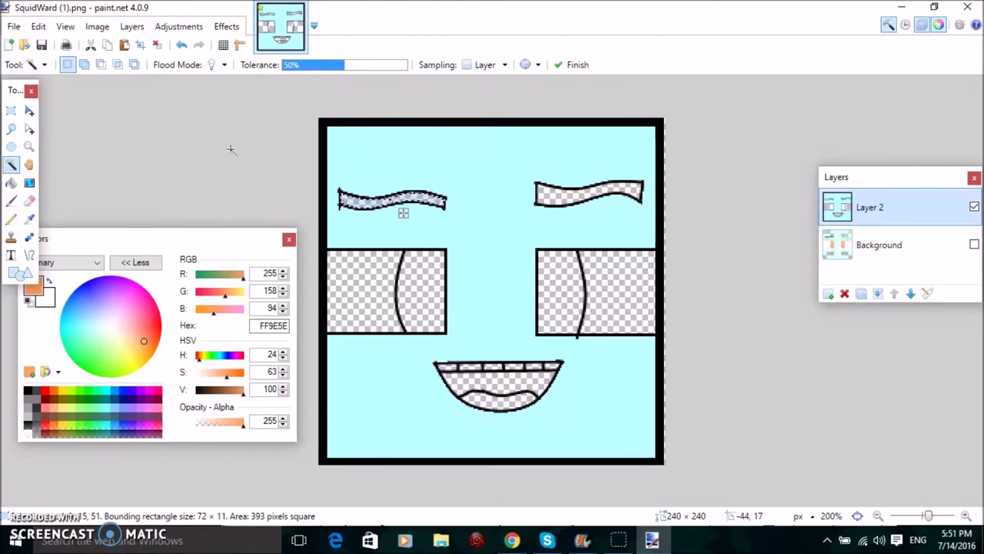
left_click(558, 198)
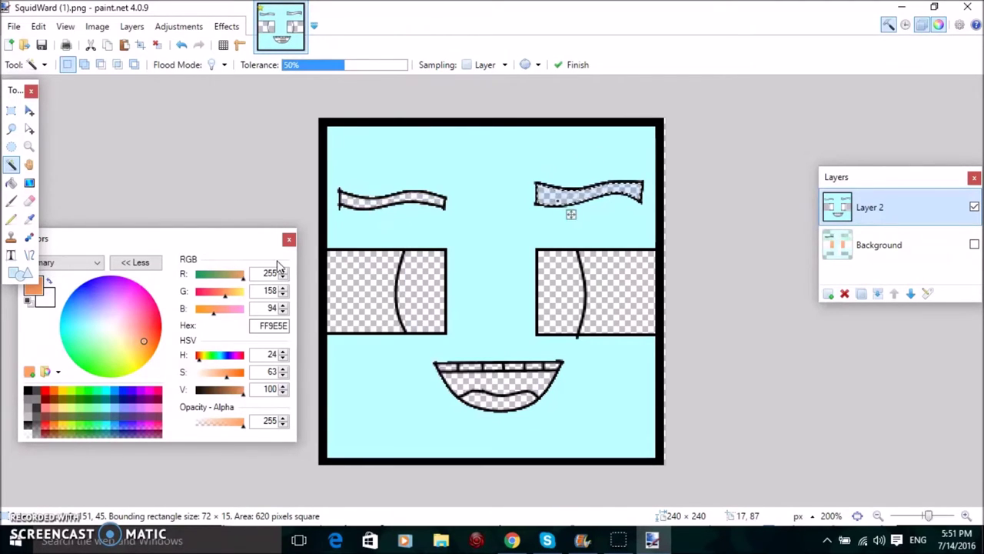
left_click(11, 182)
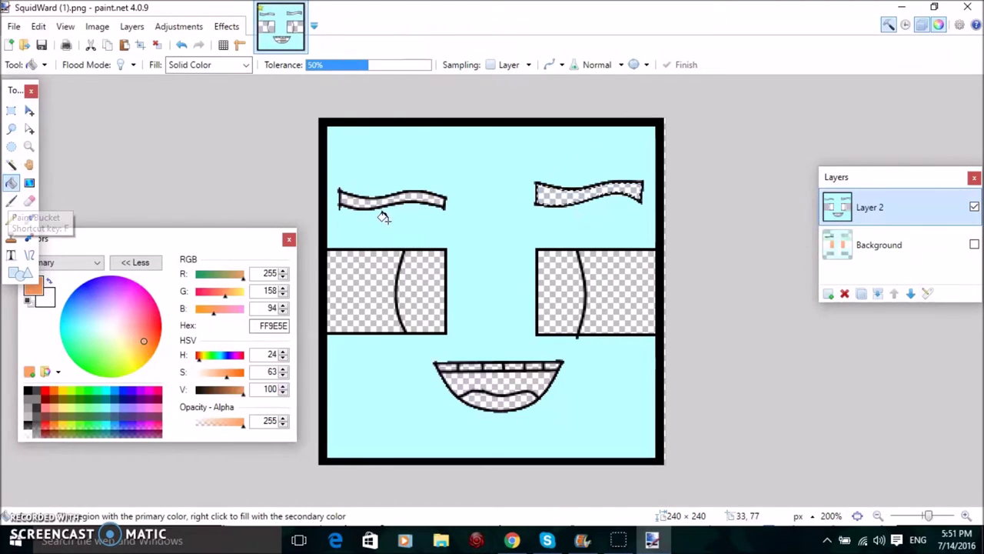
left_click(551, 200)
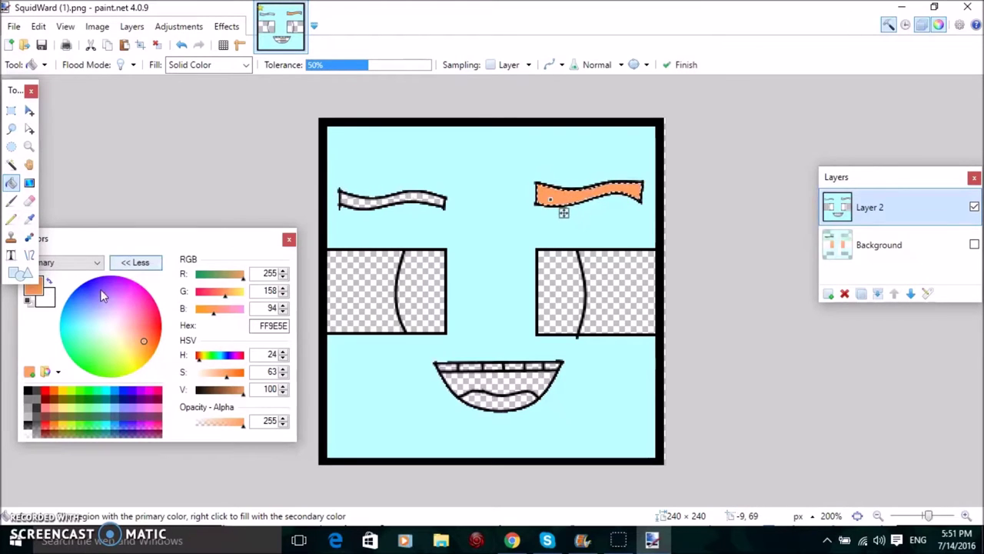
left_click(35, 394)
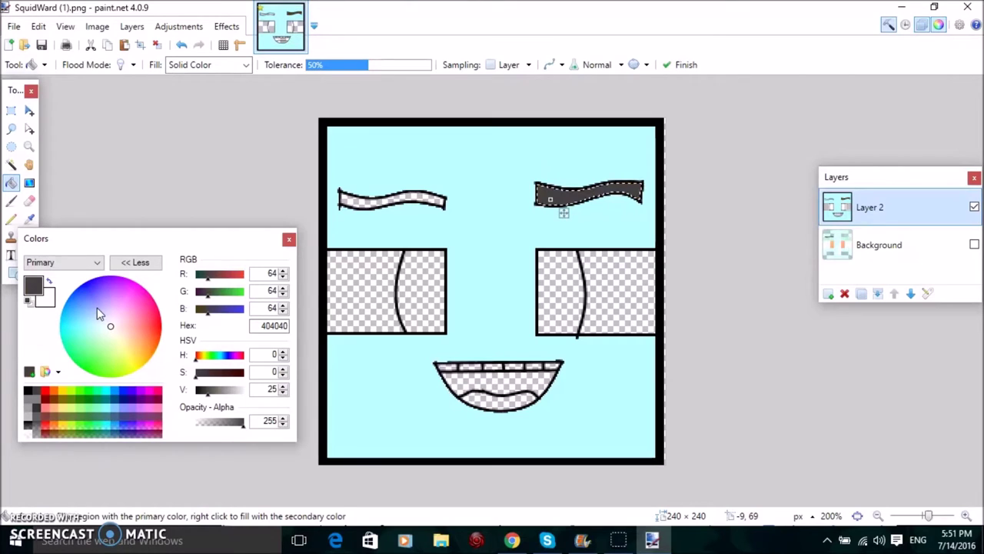
left_click(11, 164)
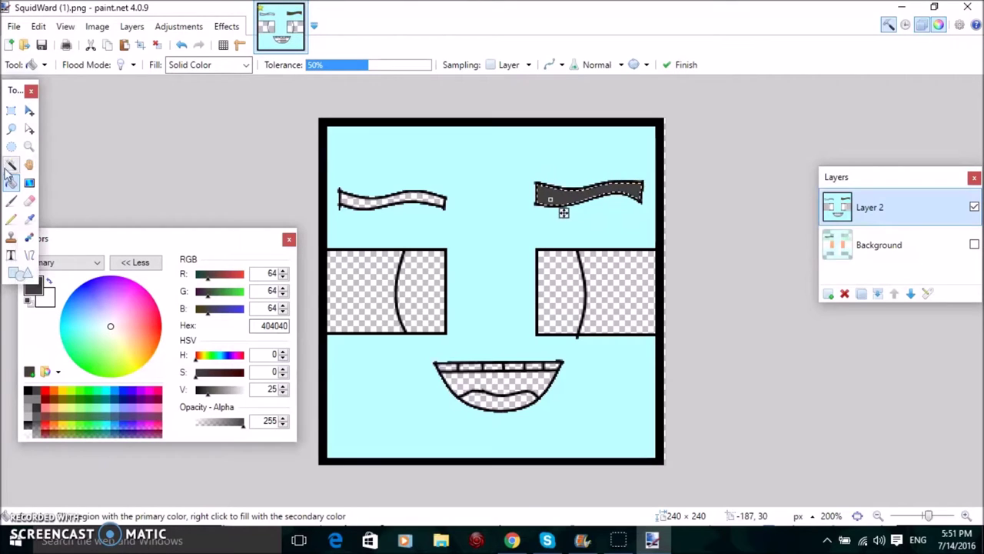
Select the left eyebrow's interior on Layer 2 with the Magic Wand and fill it with dark grey 404040.
left_click(372, 202)
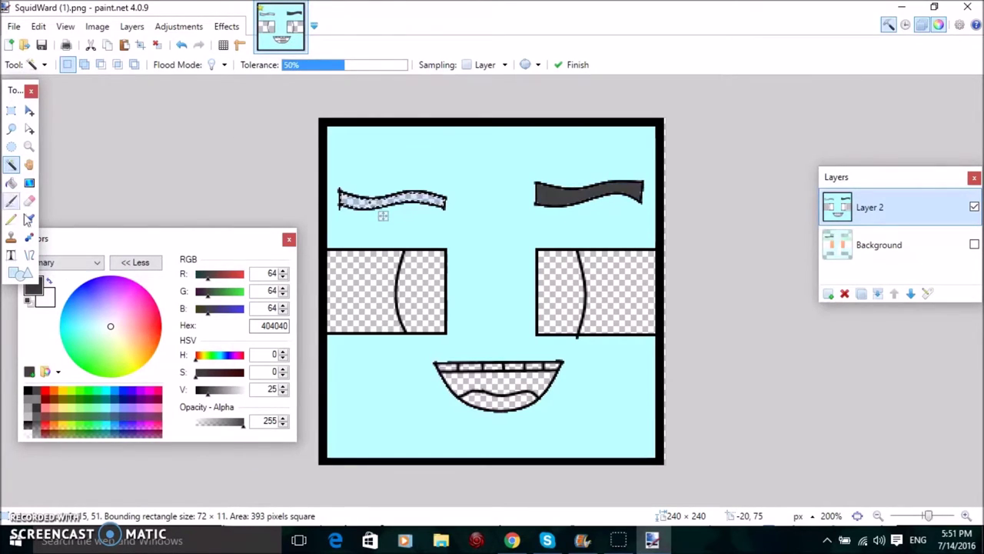
left_click(11, 184)
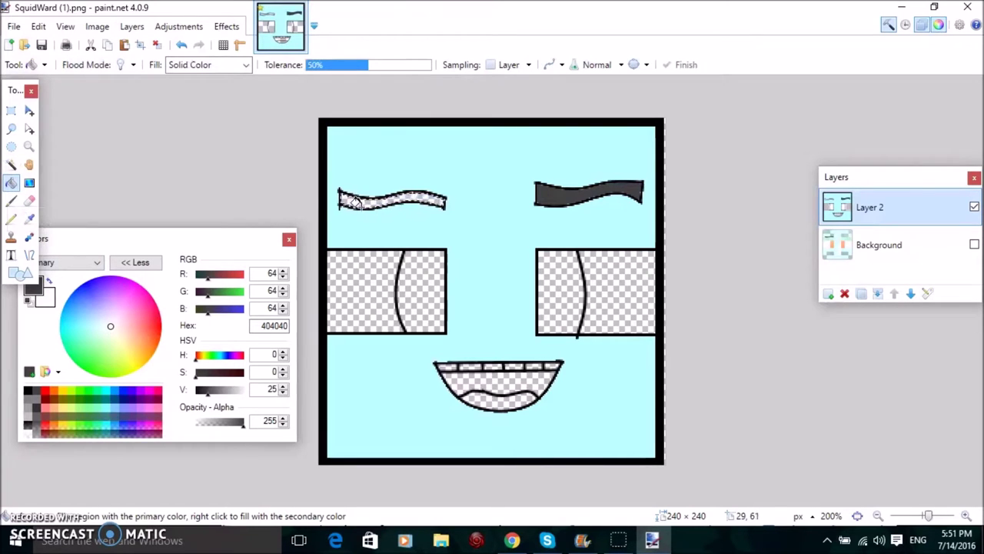
left_click(374, 218)
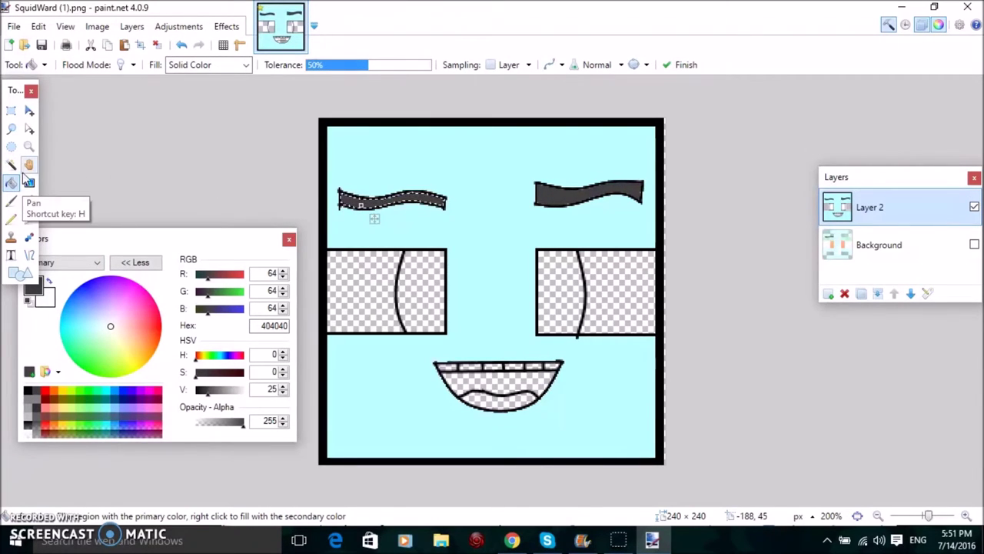
Select the left eye's iris on Layer 2 and fill it with light orange FF9E5E.
left_click(11, 165)
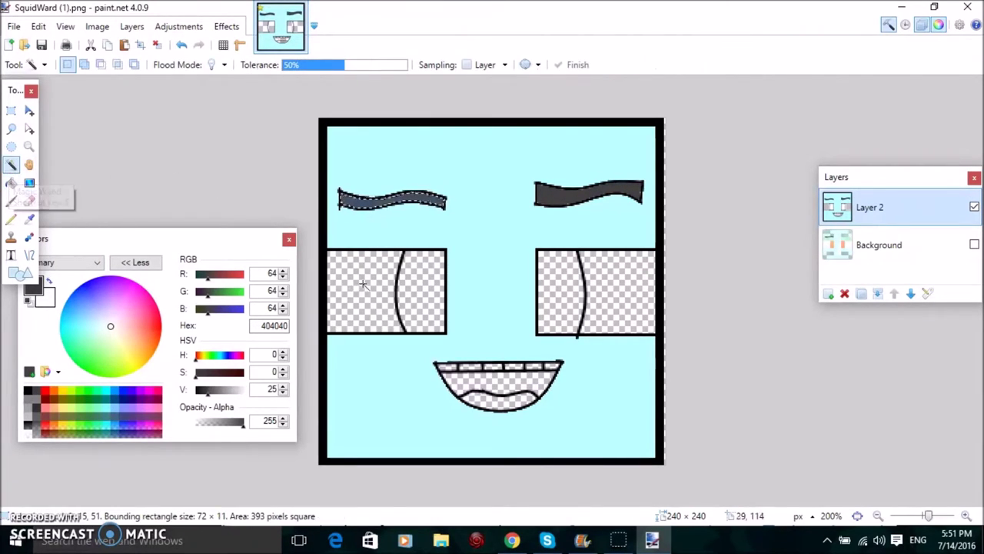
left_click(413, 305)
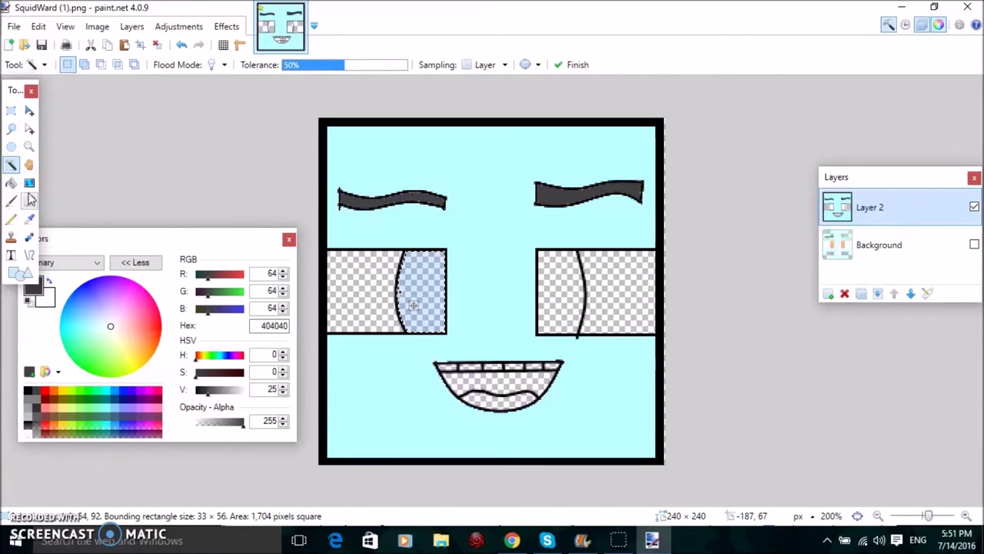
left_click(11, 183)
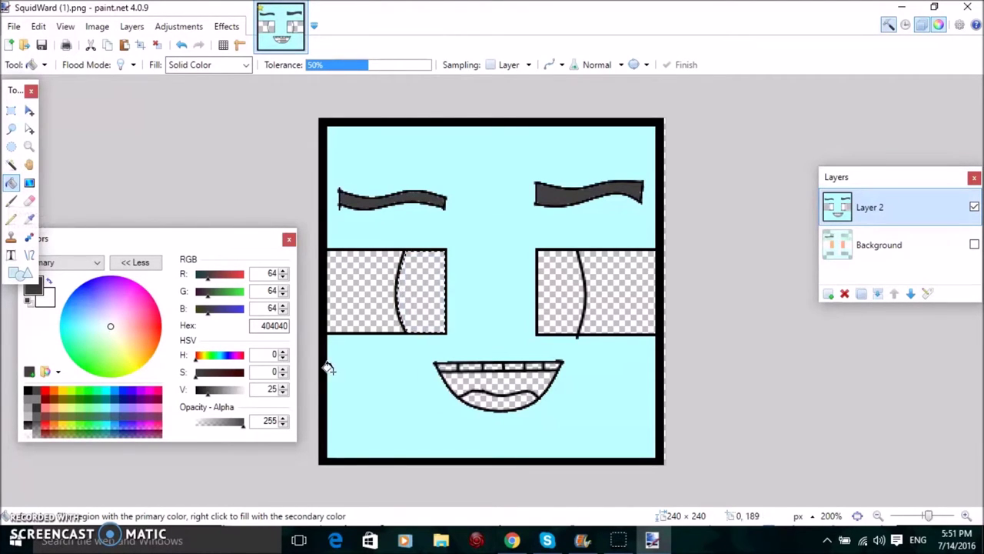
left_click(52, 392)
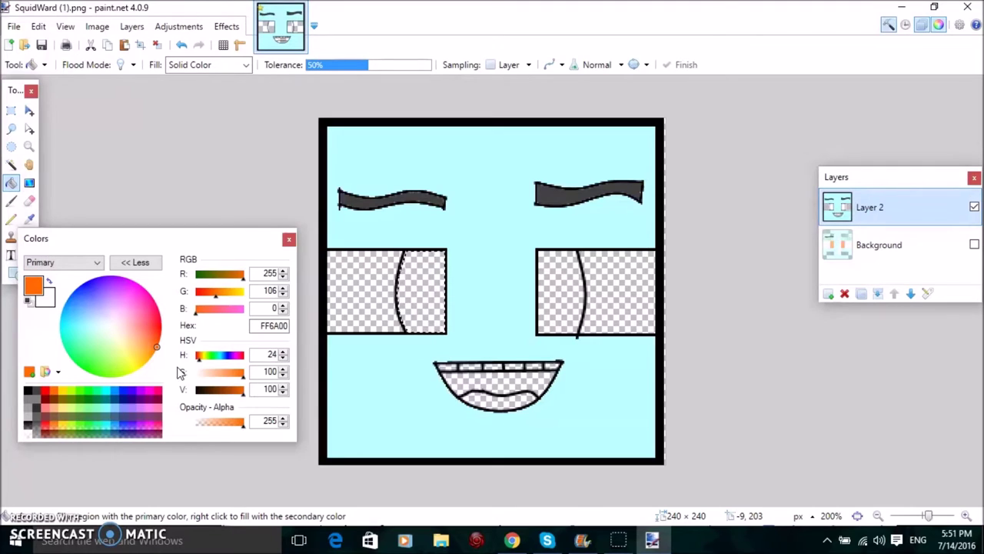
left_click_drag(245, 378, 217, 378)
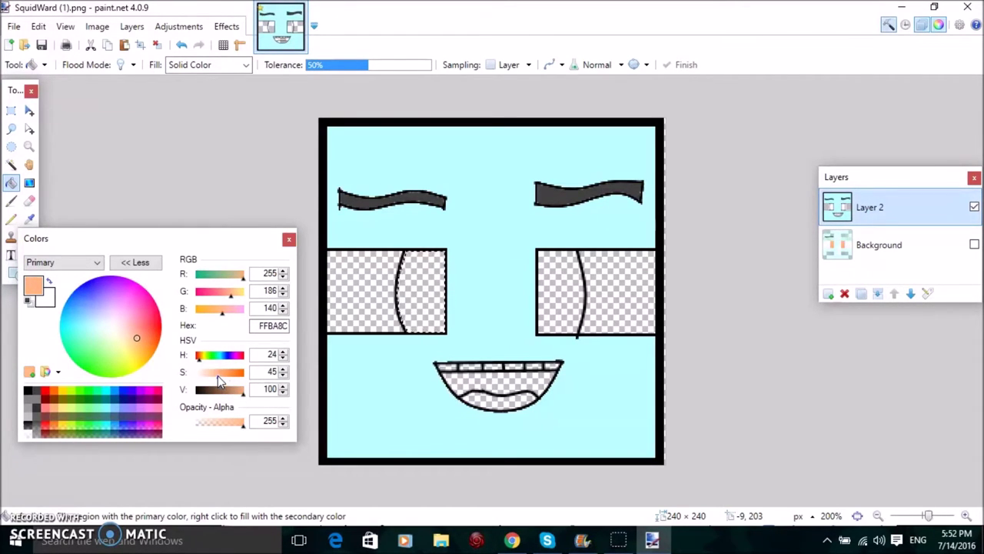
left_click_drag(218, 377, 222, 374)
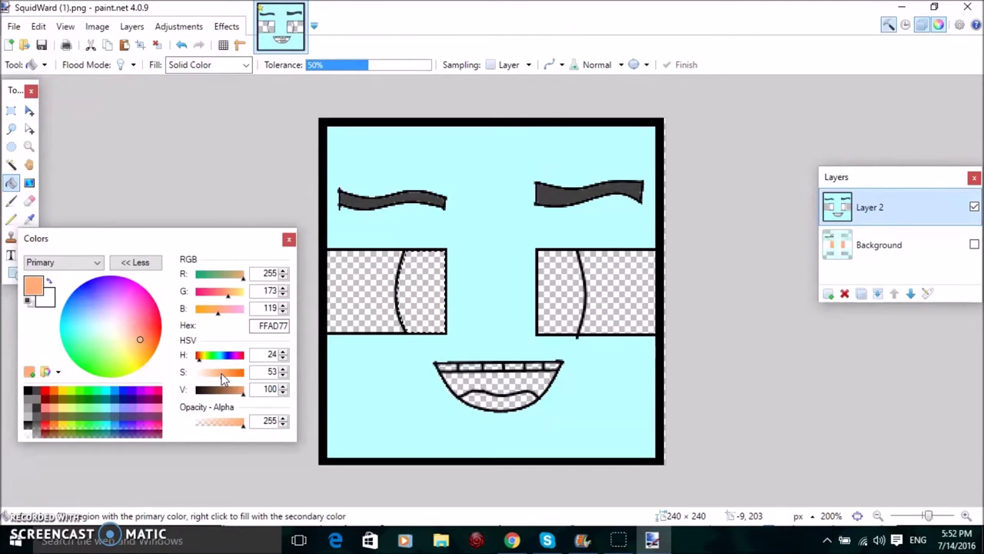
left_click(12, 182)
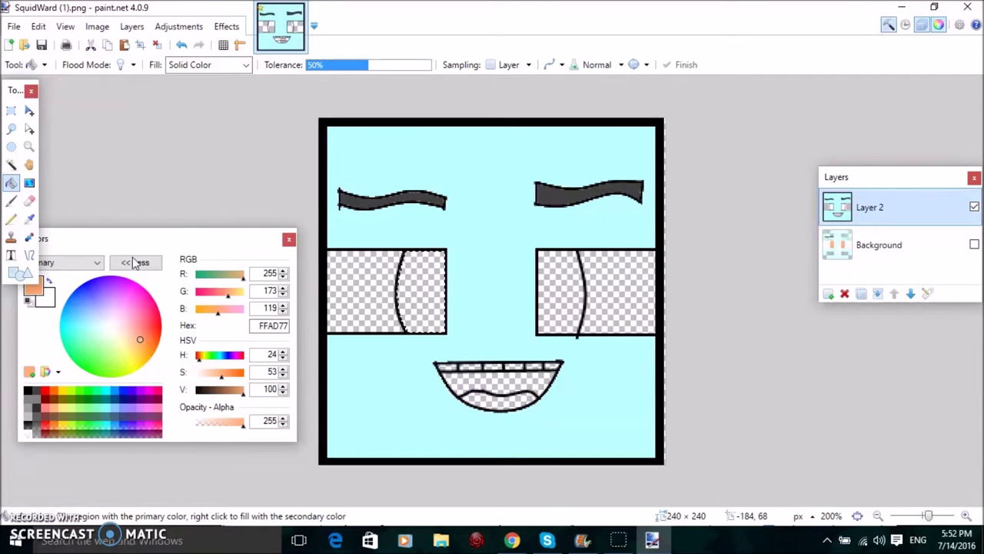
left_click(428, 290)
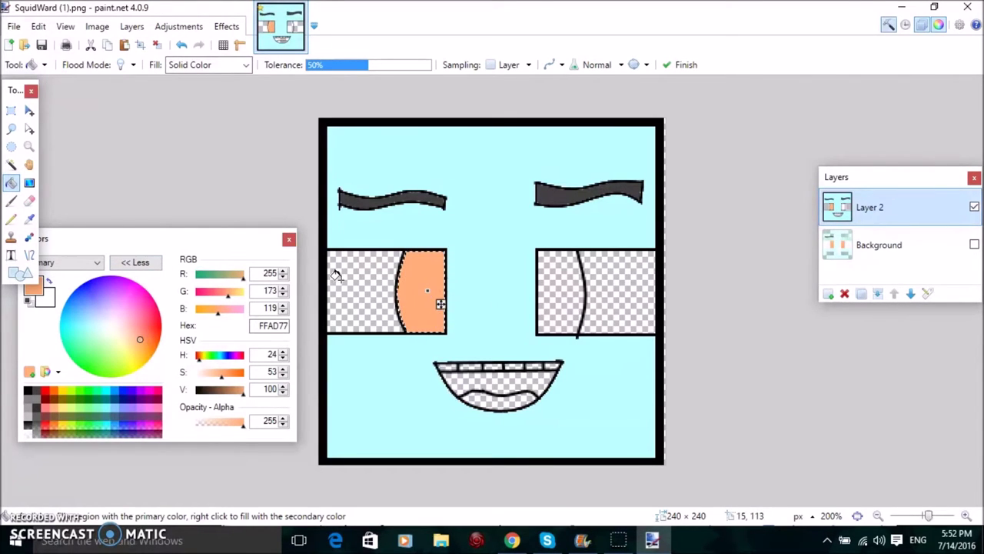
left_click_drag(224, 377, 229, 377)
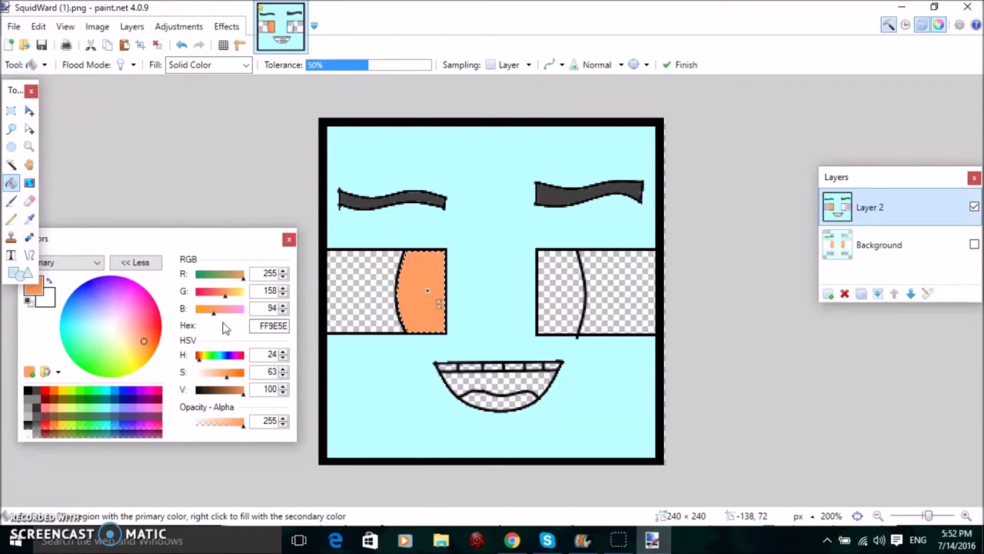
Select the right eye's iris and fill it with the same light orange FF9E5E.
left_click(10, 163)
left_click(567, 307)
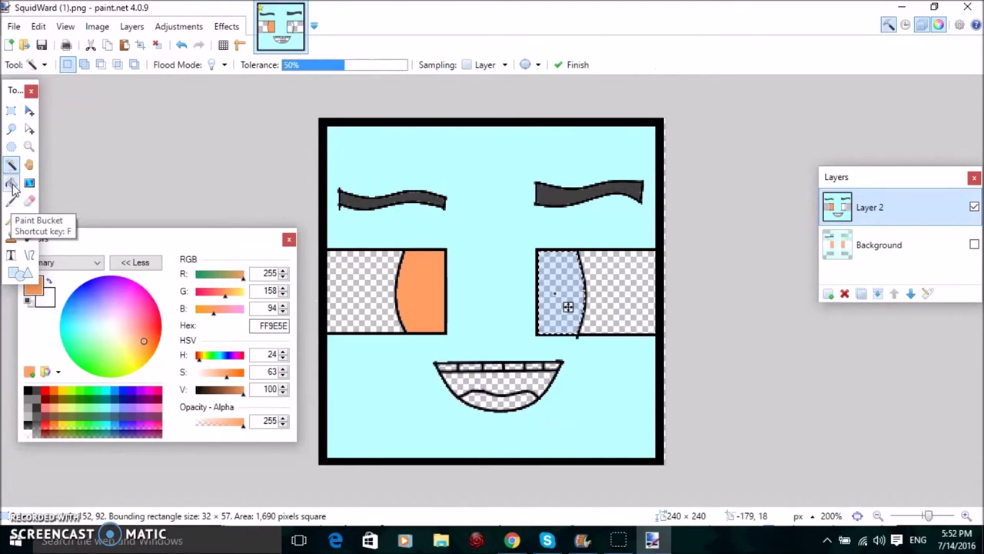
left_click(11, 183)
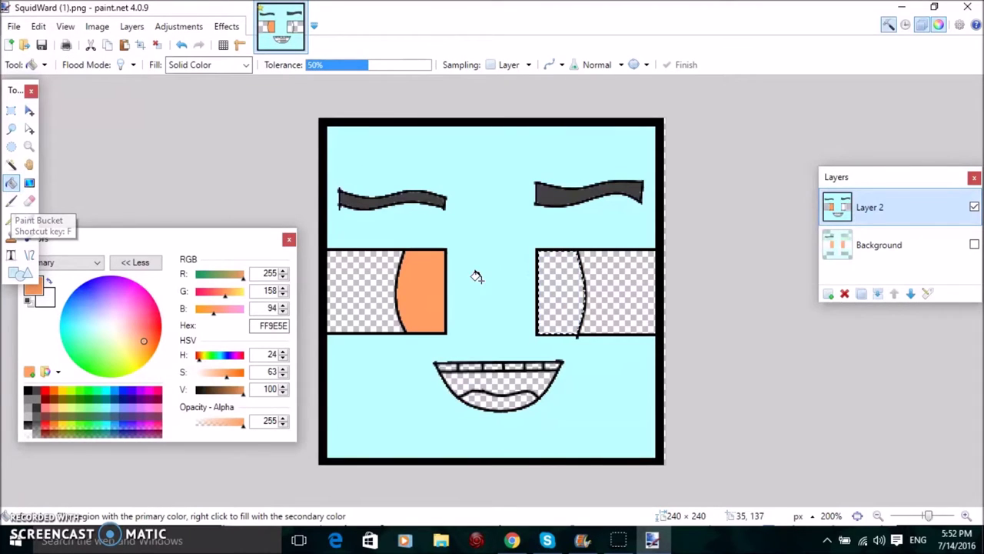
left_click(559, 283)
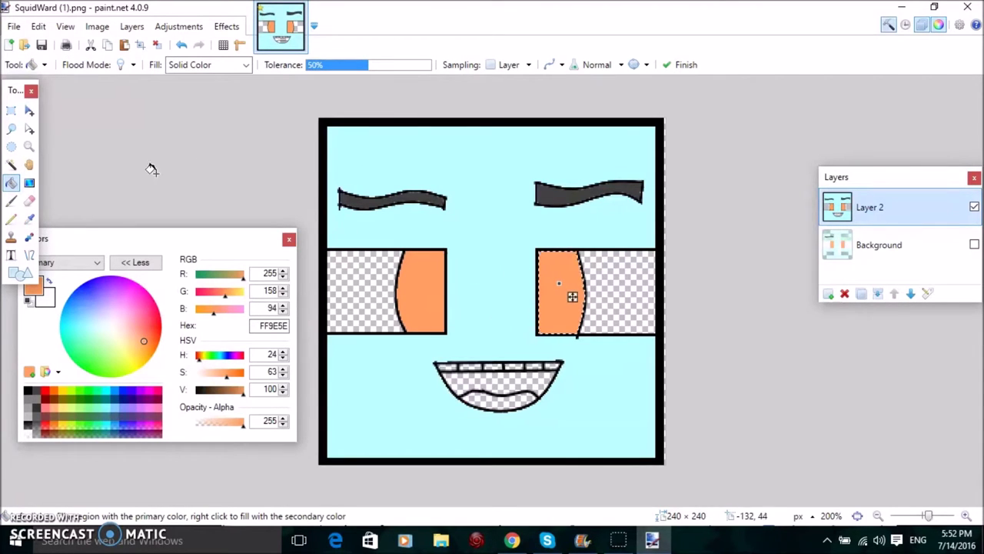
Select the white area of the right eye and fill it with white FFFFFF at full opacity 255.
left_click(11, 164)
left_click(775, 373)
left_click(607, 278)
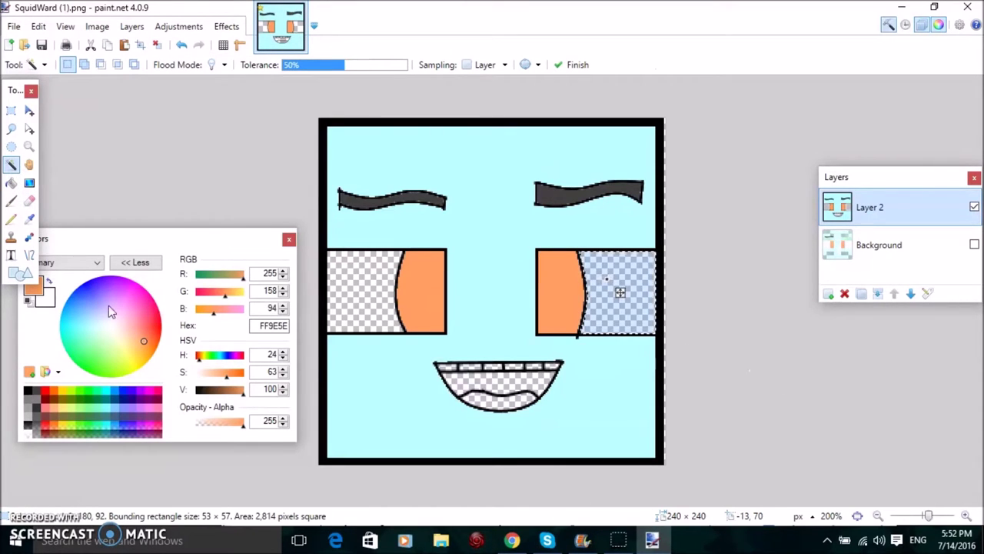
left_click(28, 433)
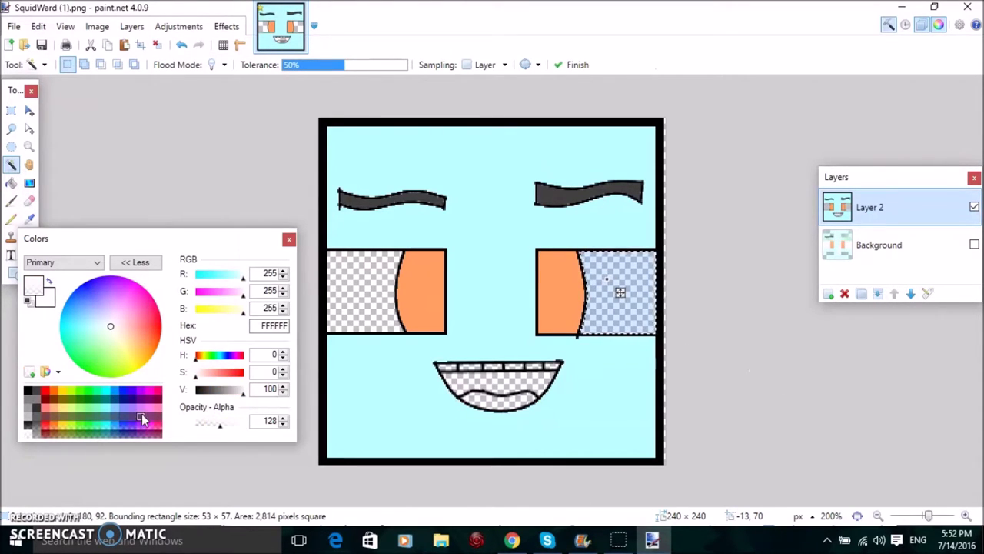
left_click(222, 428)
left_click_drag(222, 429, 266, 420)
left_click(11, 182)
left_click(601, 308)
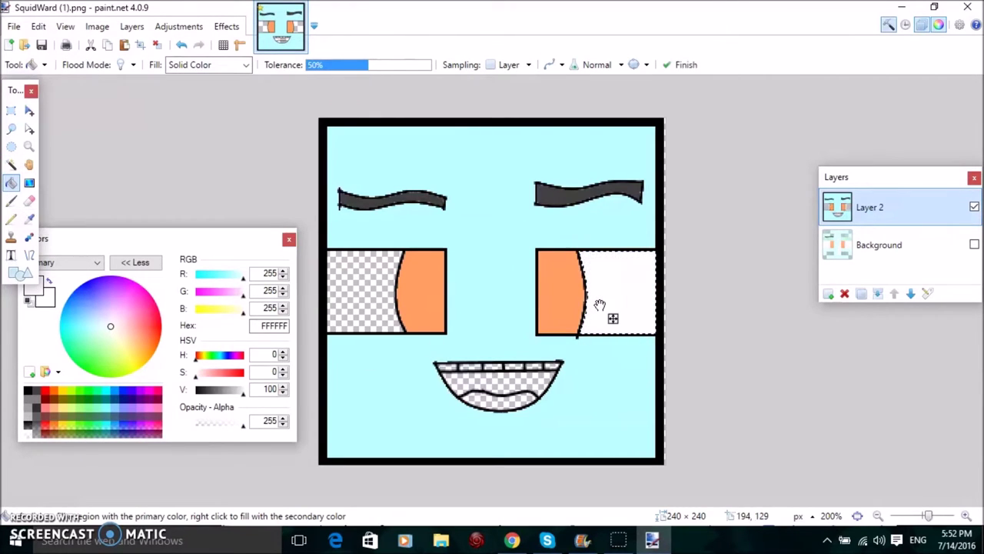
Select the empty outer area of the left eye and fill it with white FFFFFF.
left_click(12, 164)
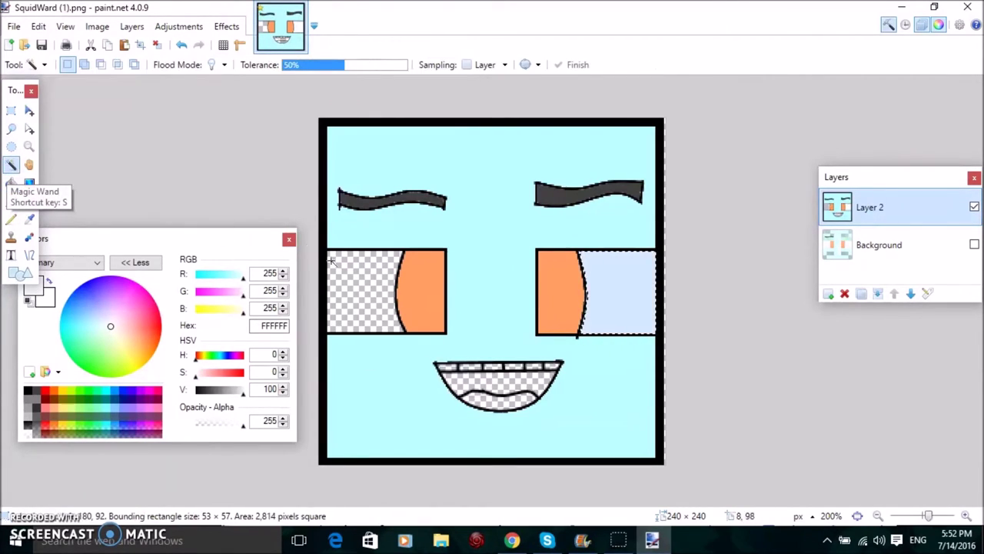
left_click(375, 279)
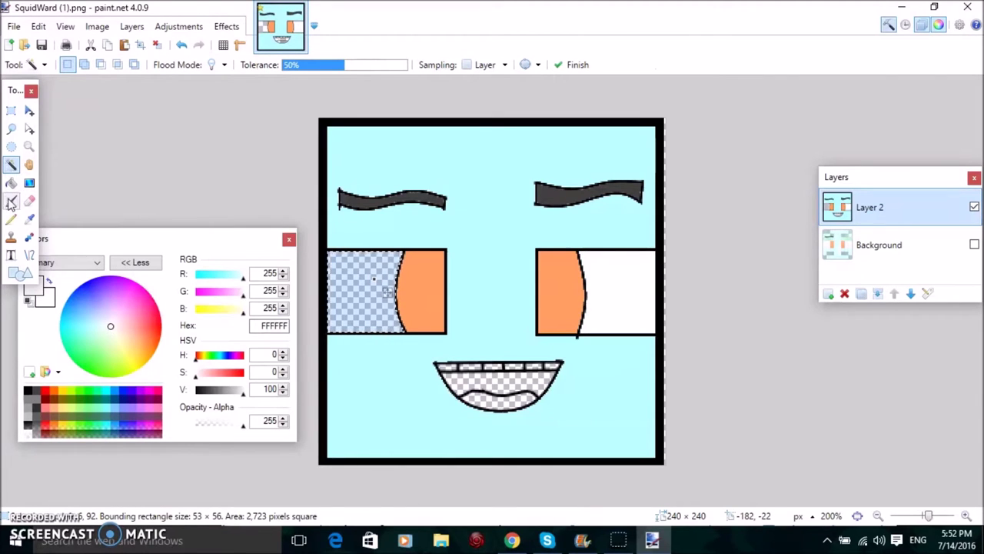
left_click(11, 182)
left_click(366, 309)
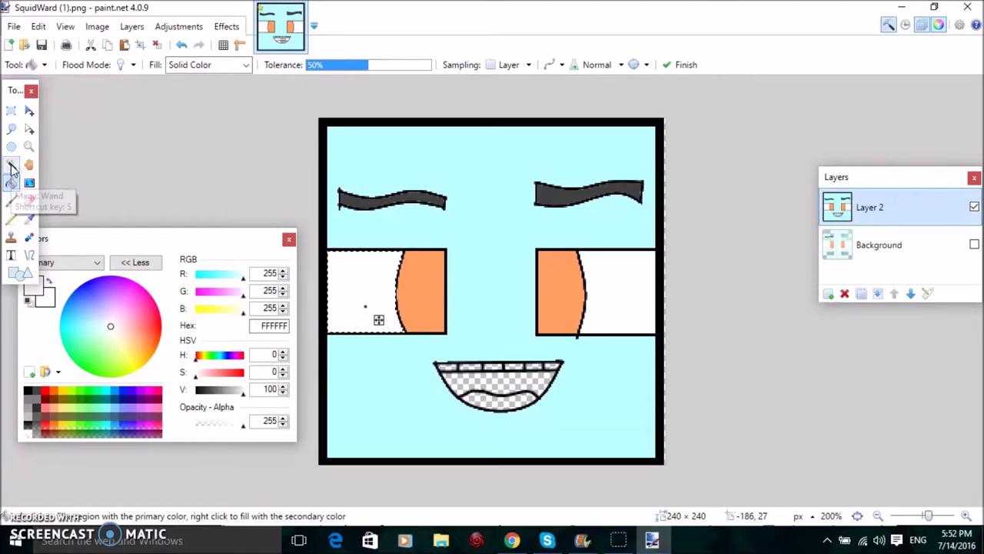
Clear the eye selection, then select and fill the two leftmost teeth of the mouth with white, one at a time.
left_click(12, 164)
left_click(237, 182)
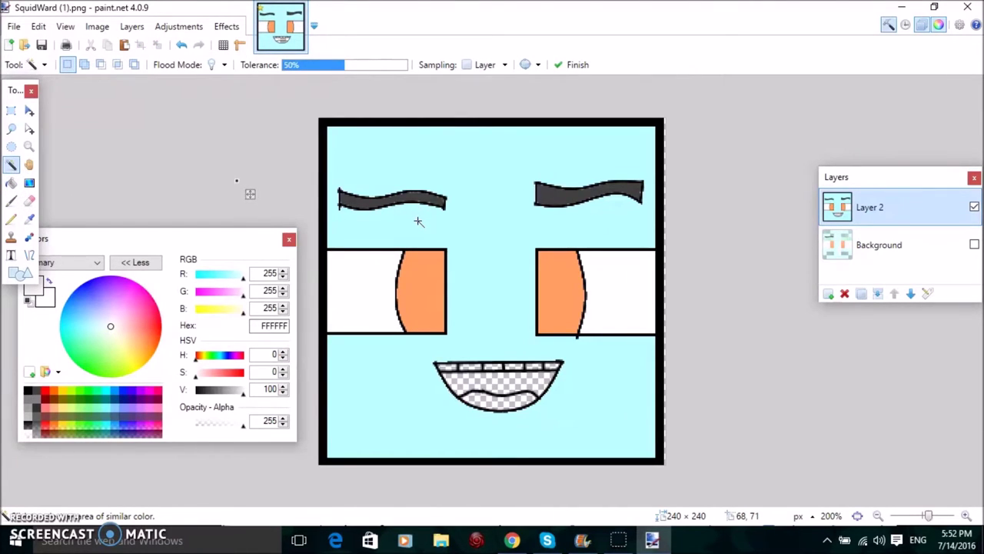
left_click(450, 368)
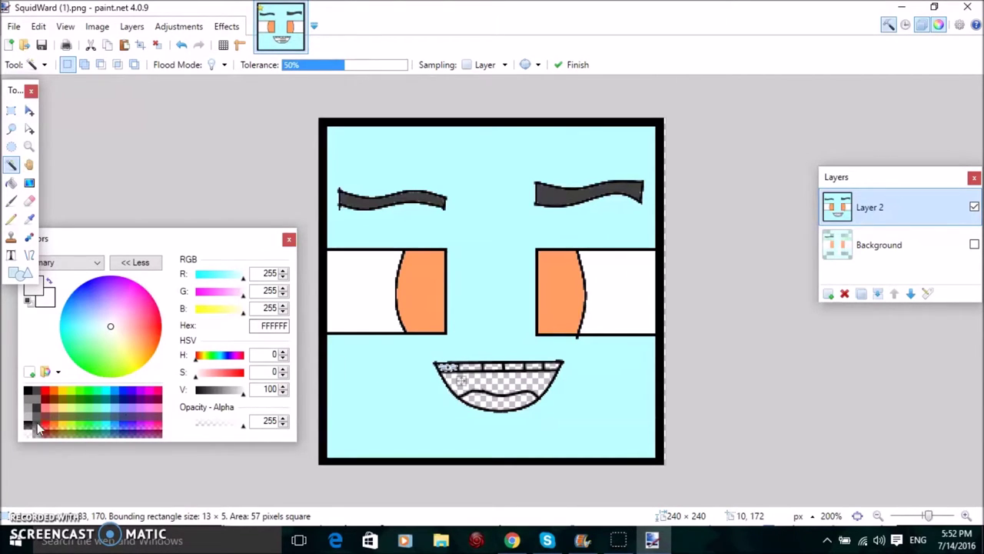
left_click(10, 182)
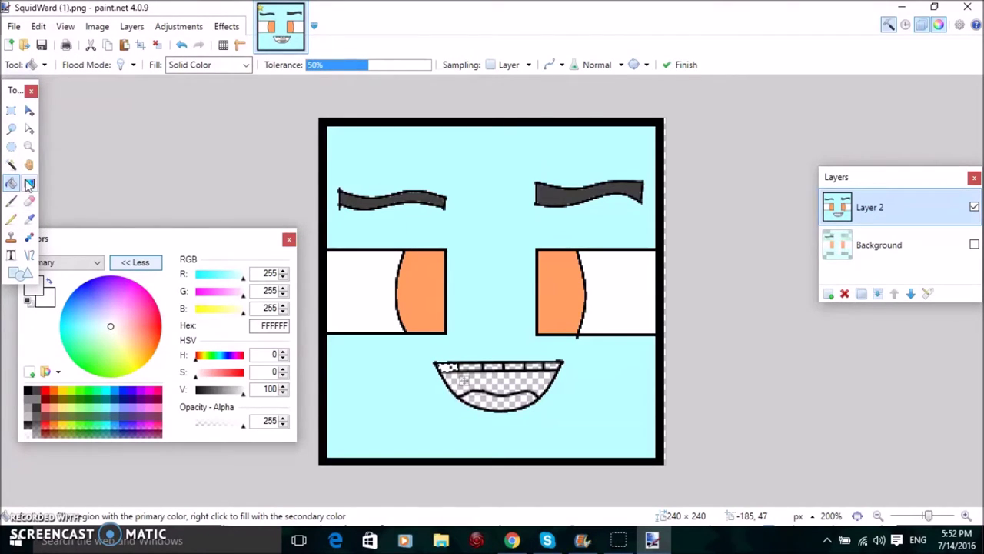
left_click(11, 163)
left_click(475, 366)
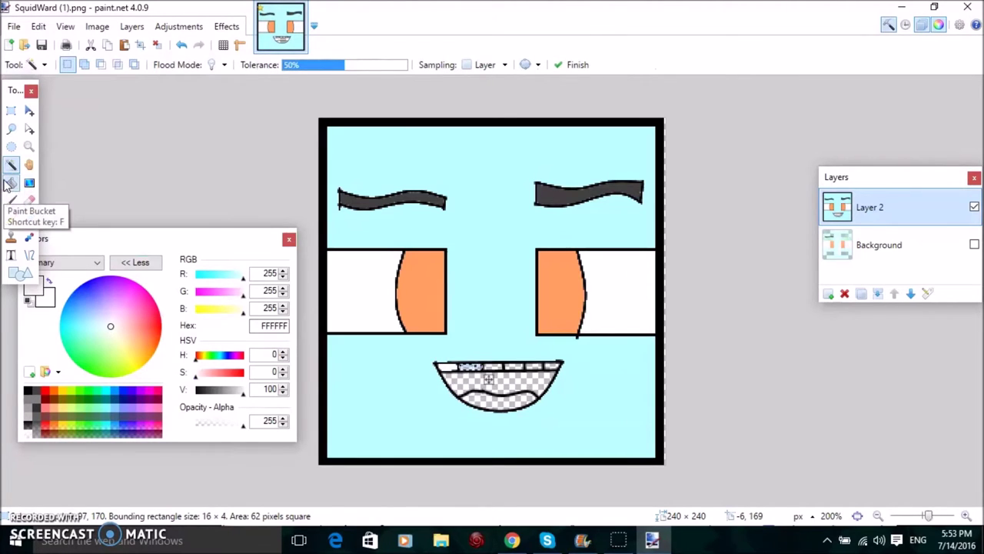
left_click(11, 183)
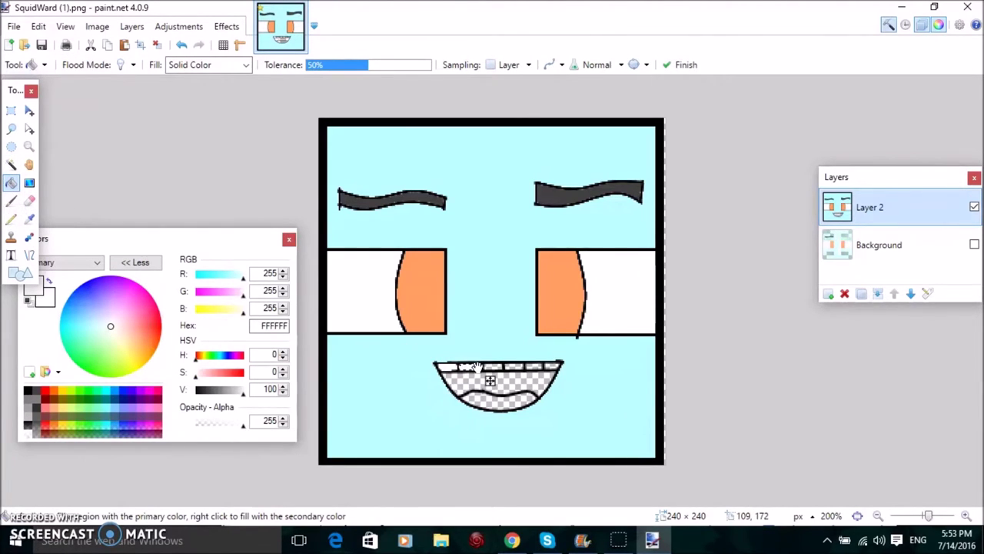
Select and fill the third and fourth teeth from the left with white, one at a time.
left_click(11, 163)
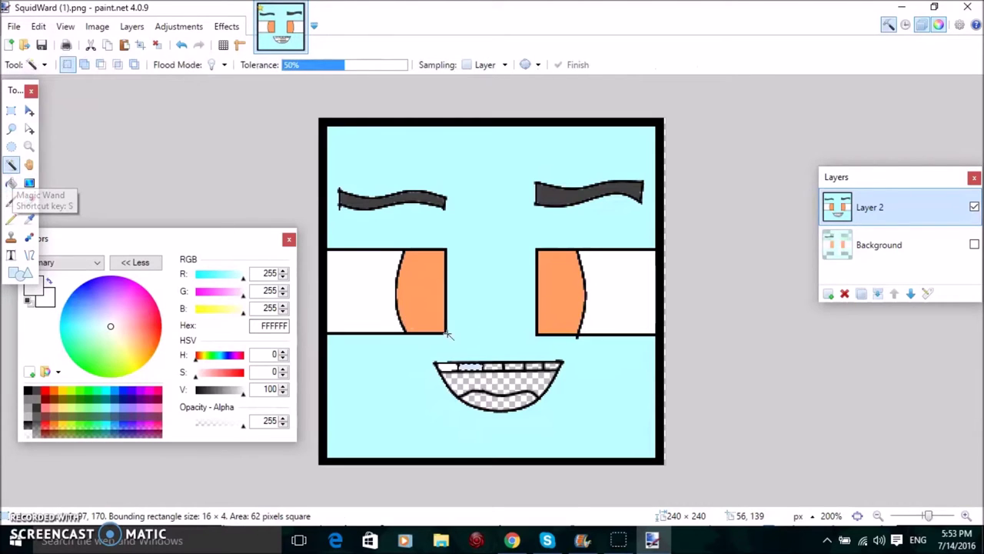
left_click(494, 365)
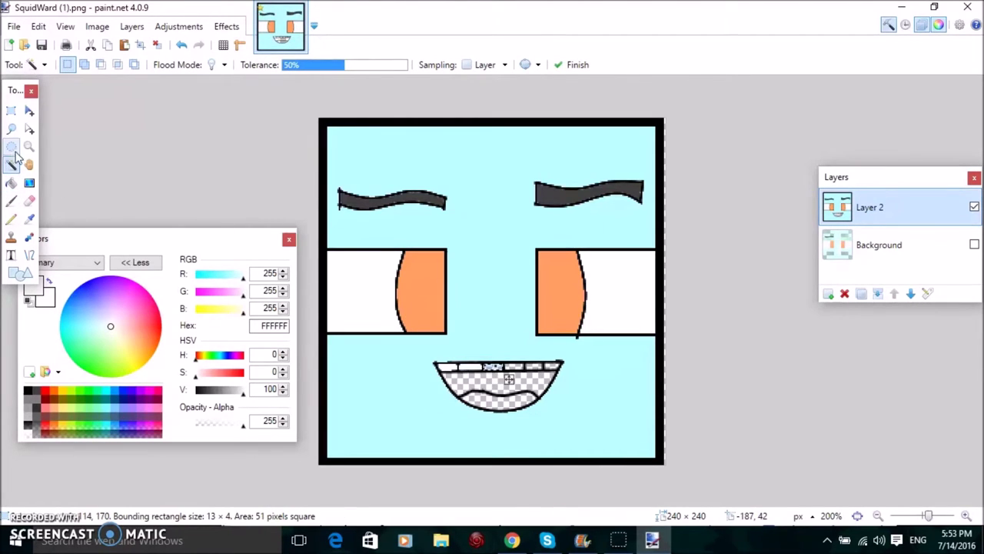
left_click(11, 183)
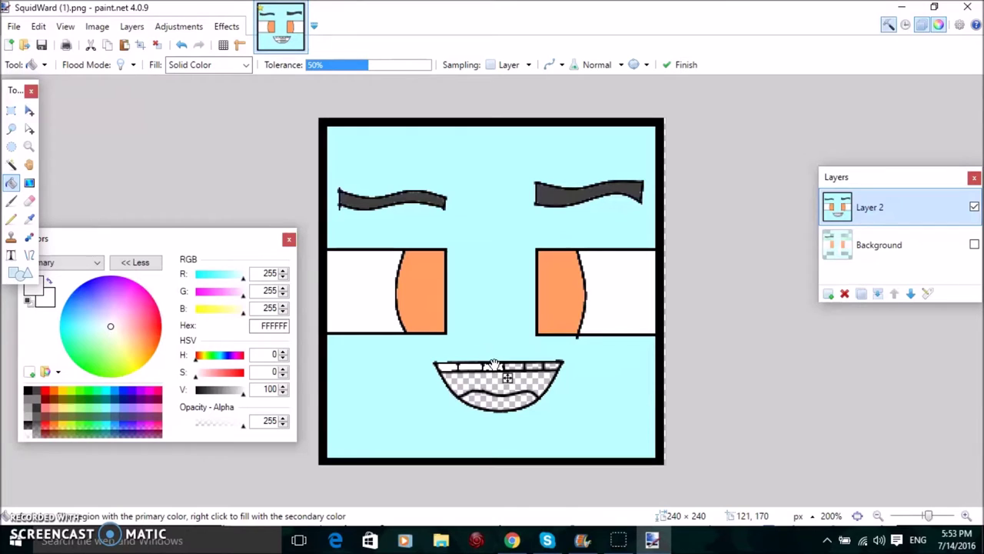
left_click(10, 164)
left_click(516, 368)
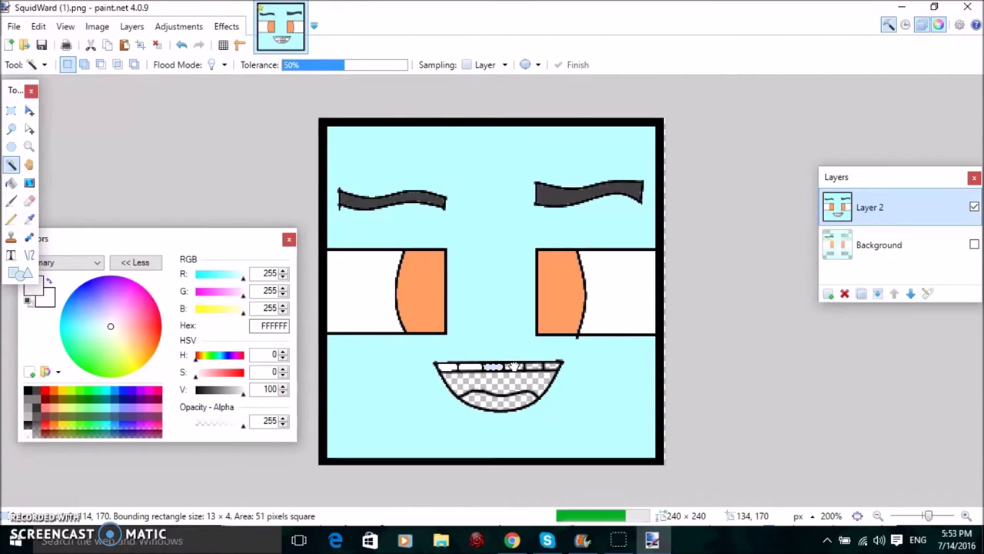
left_click(12, 183)
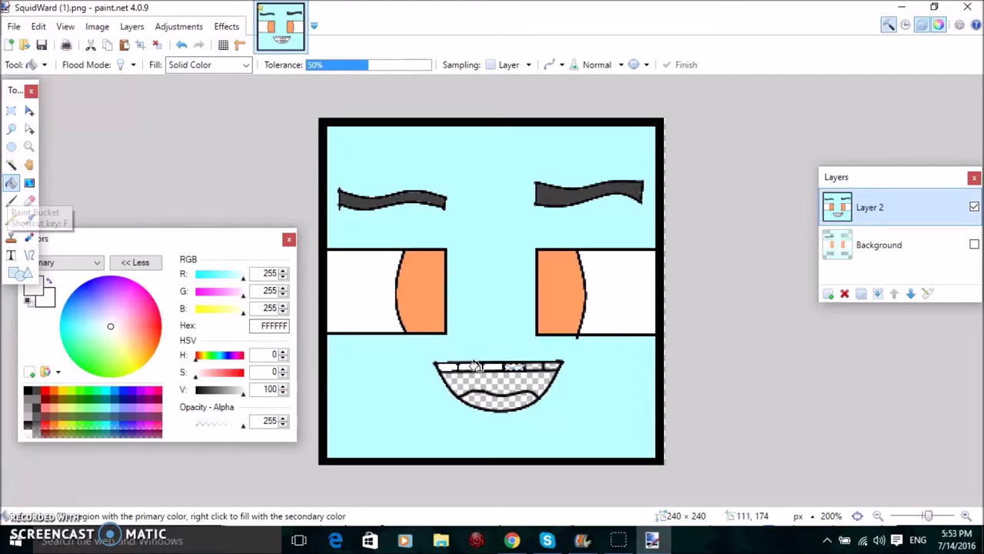
left_click(515, 363)
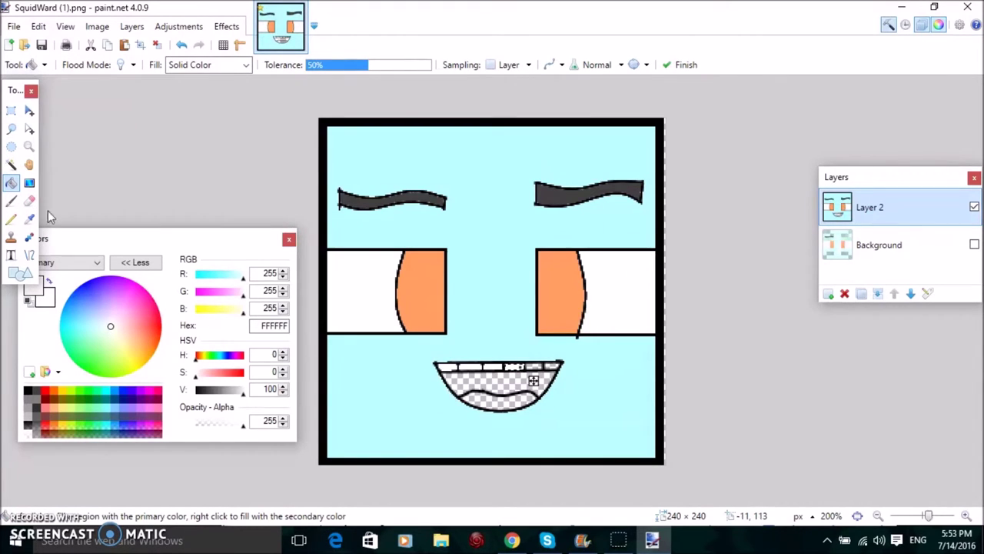
Select the fifth tooth from the left with the Magic Wand and fill it with white.
left_click(11, 166)
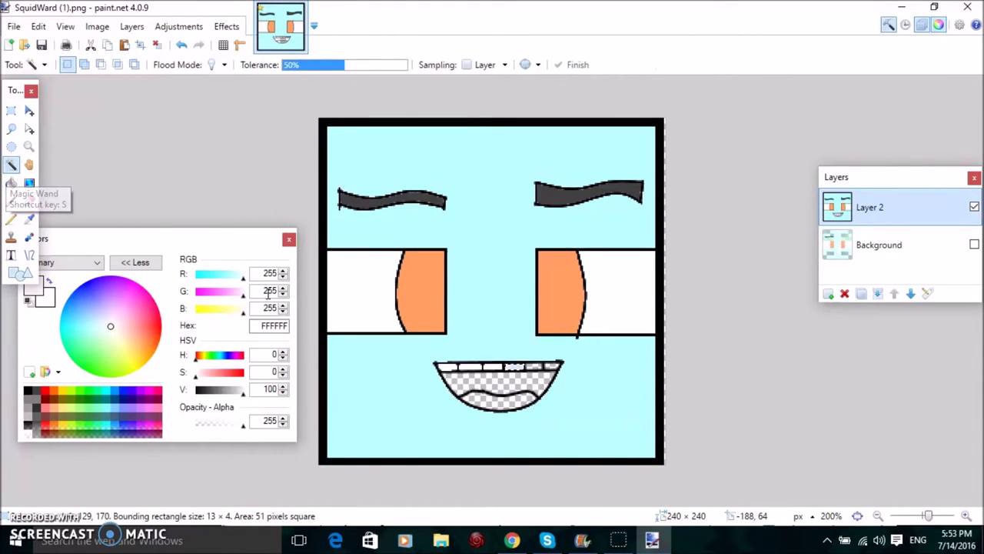
left_click(534, 366)
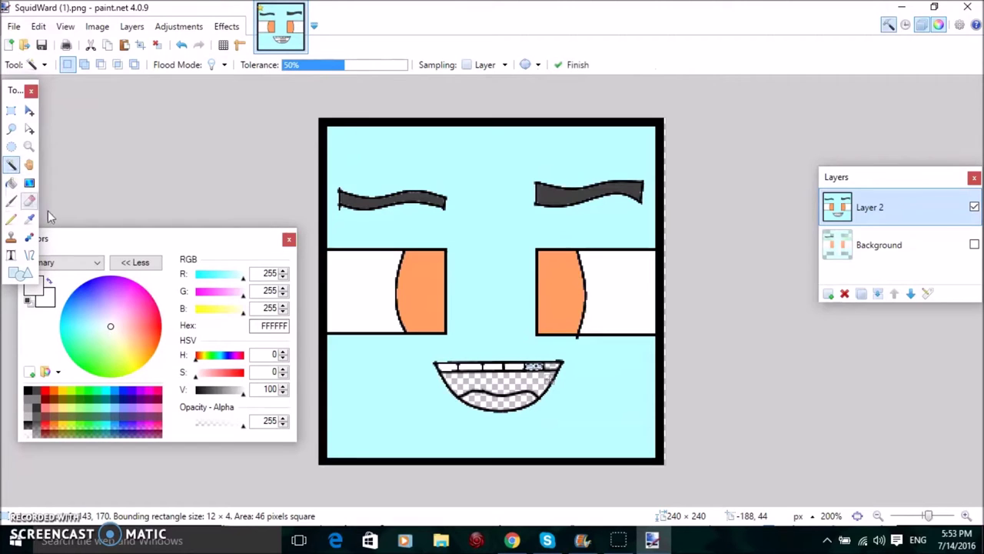
left_click(11, 184)
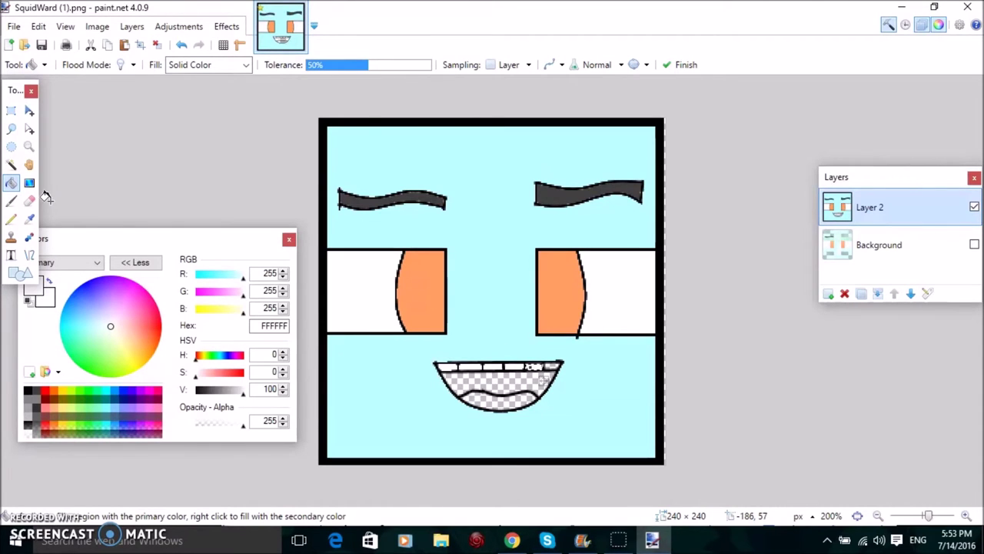
Select the sixth, rightmost tooth of the mouth with the Magic Wand and fill it with white.
left_click(10, 168)
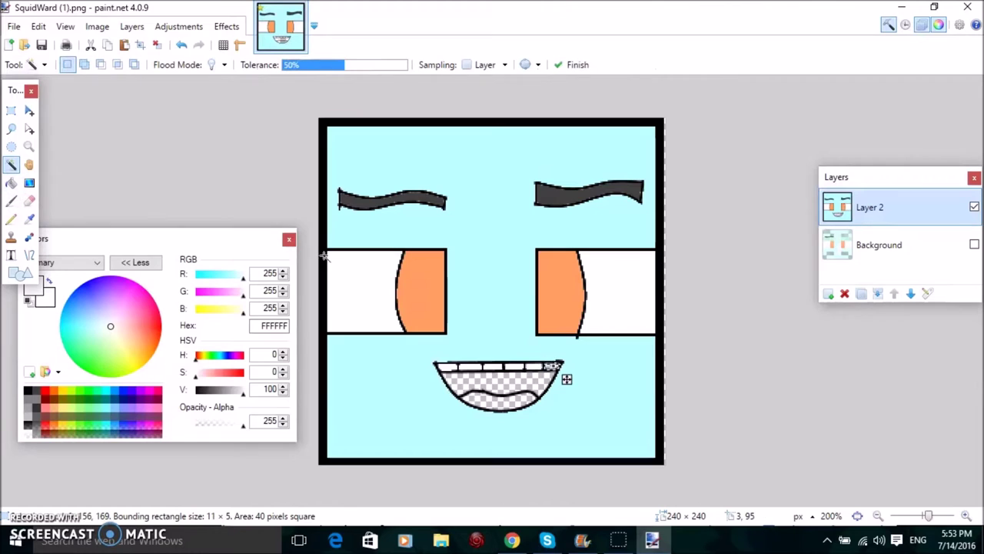
left_click(11, 183)
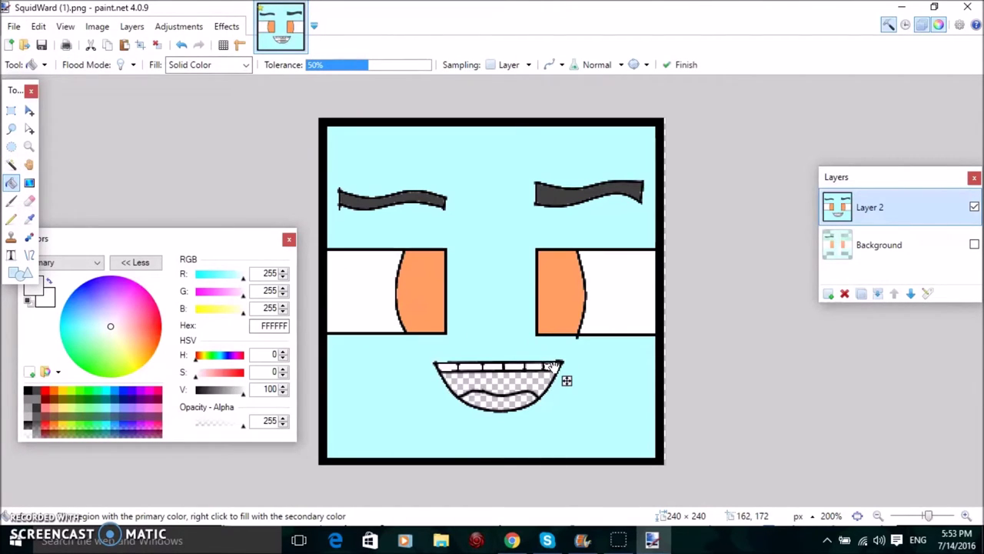
Select the empty mouth interior between the teeth and the tongue with the Magic Wand.
left_click(11, 165)
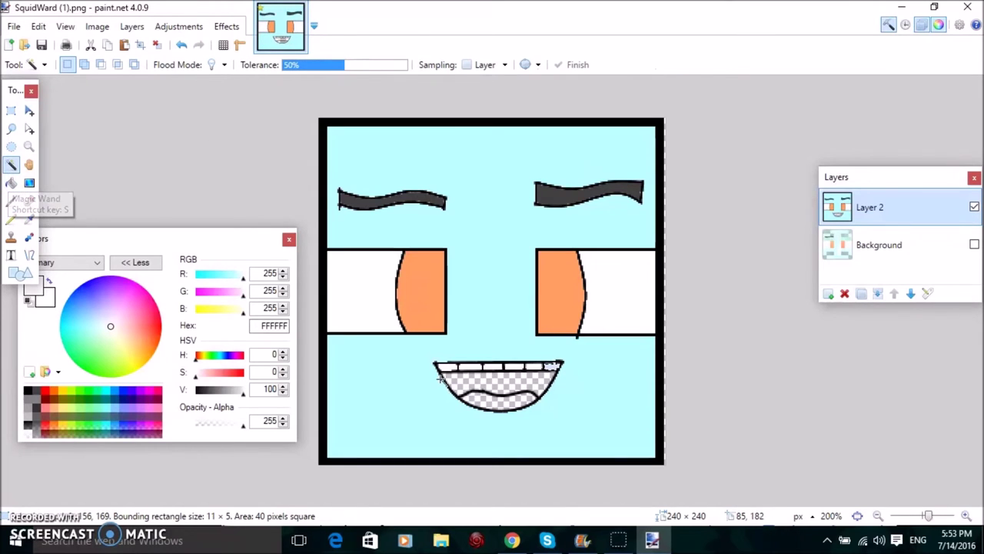
left_click(471, 388)
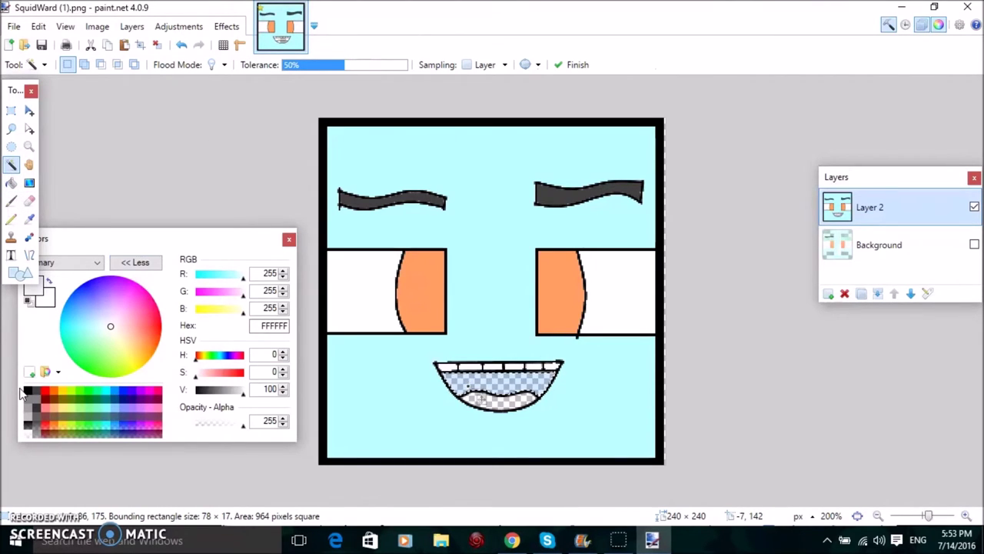
left_click(48, 399)
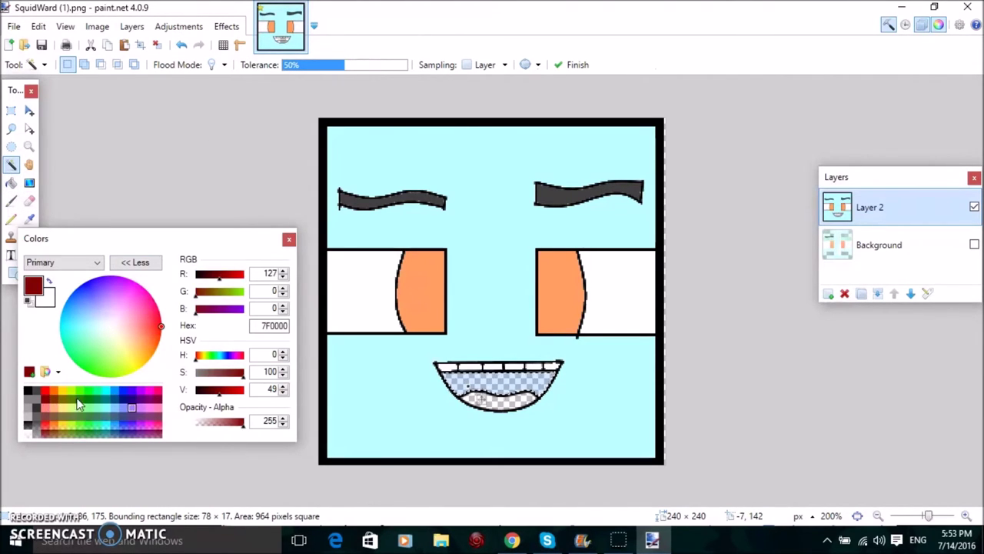
left_click_drag(218, 397, 184, 400)
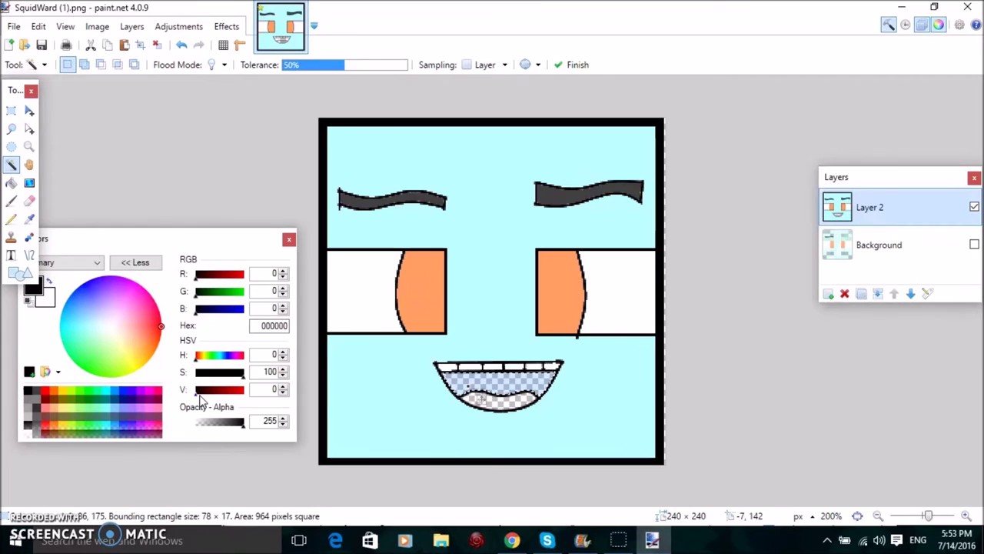
left_click(200, 399)
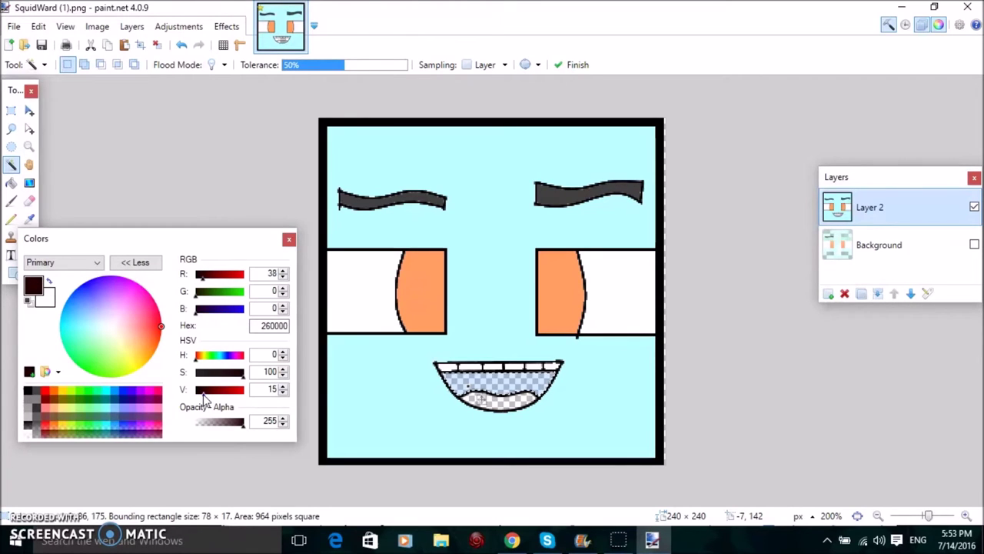
left_click_drag(204, 398, 199, 398)
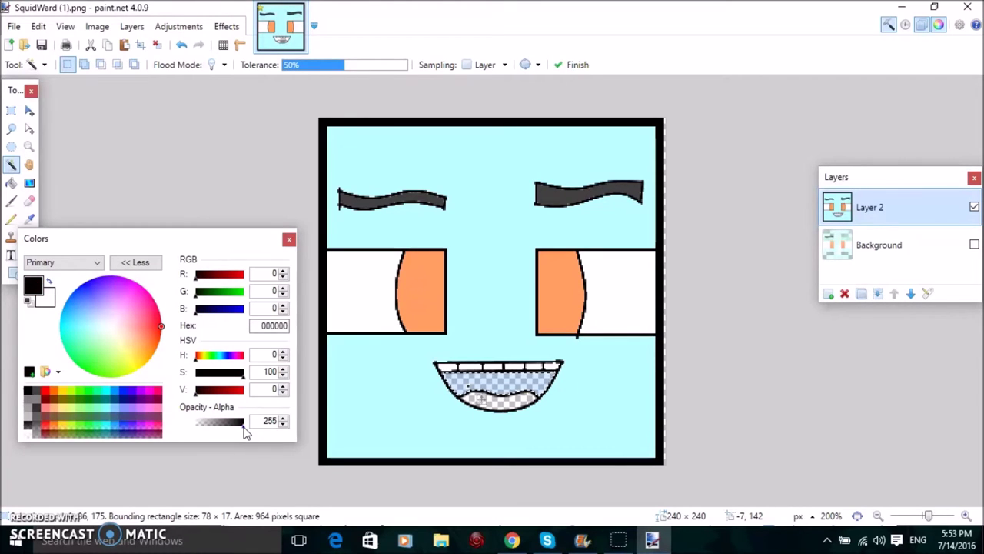
left_click_drag(245, 432, 241, 433)
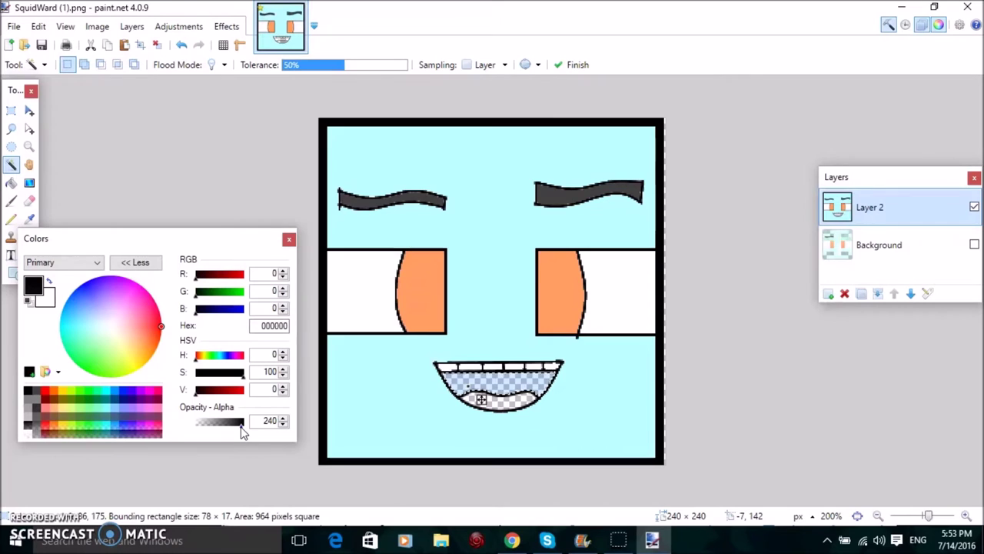
Fill the selected mouth interior with dark grey 303030.
left_click(37, 415)
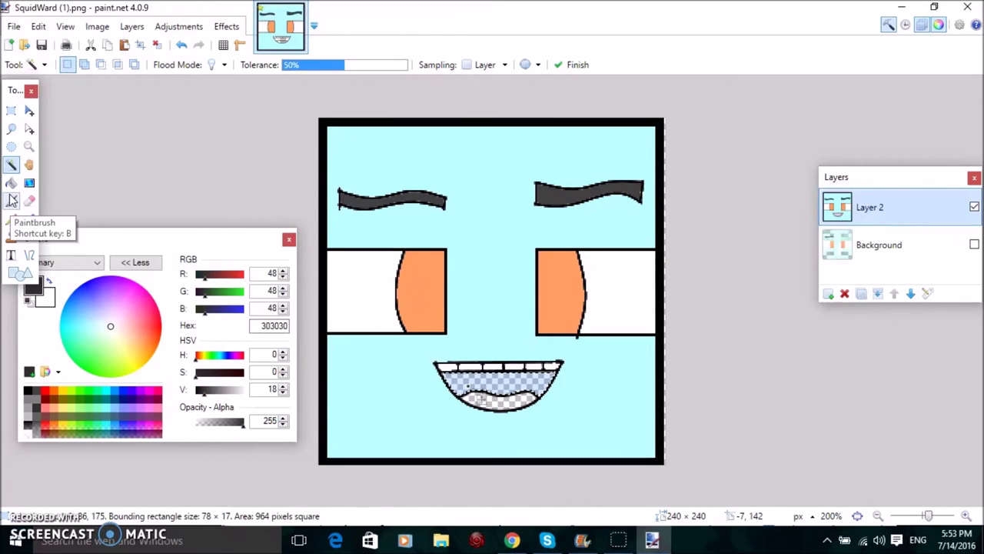
left_click(11, 183)
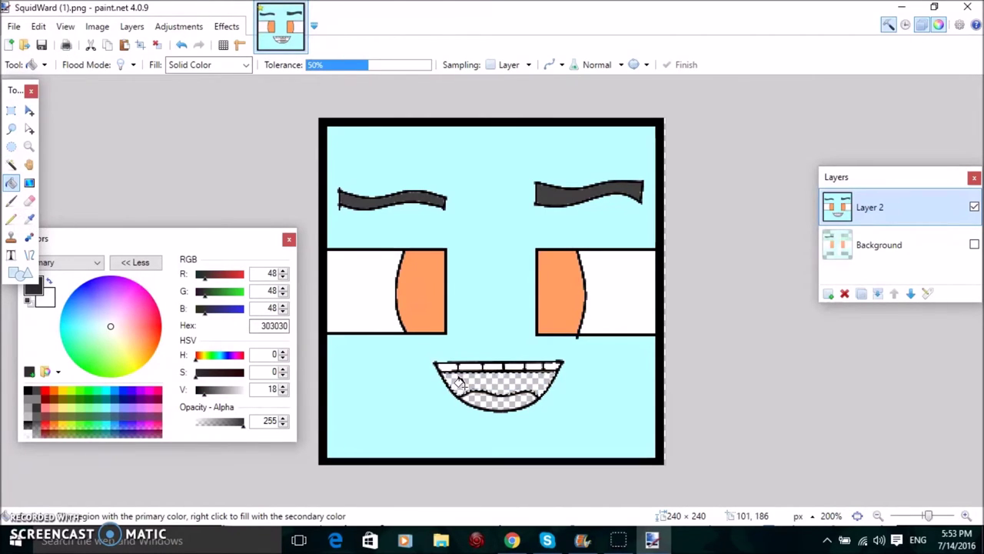
left_click(465, 388)
Select the tongue area with the Magic Wand, fill it with dark red 7F0000 and clear the selection.
left_click(11, 164)
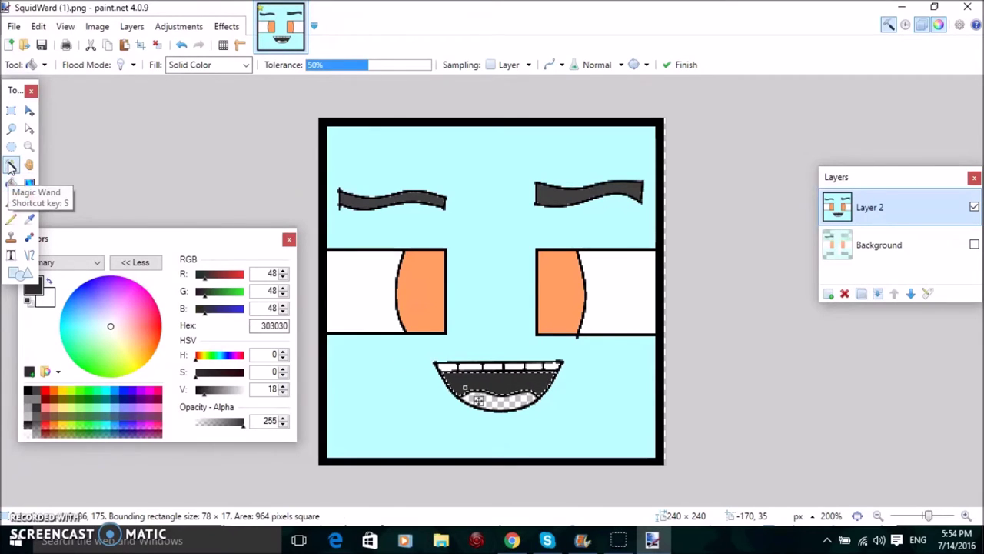
left_click(47, 402)
left_click(482, 400)
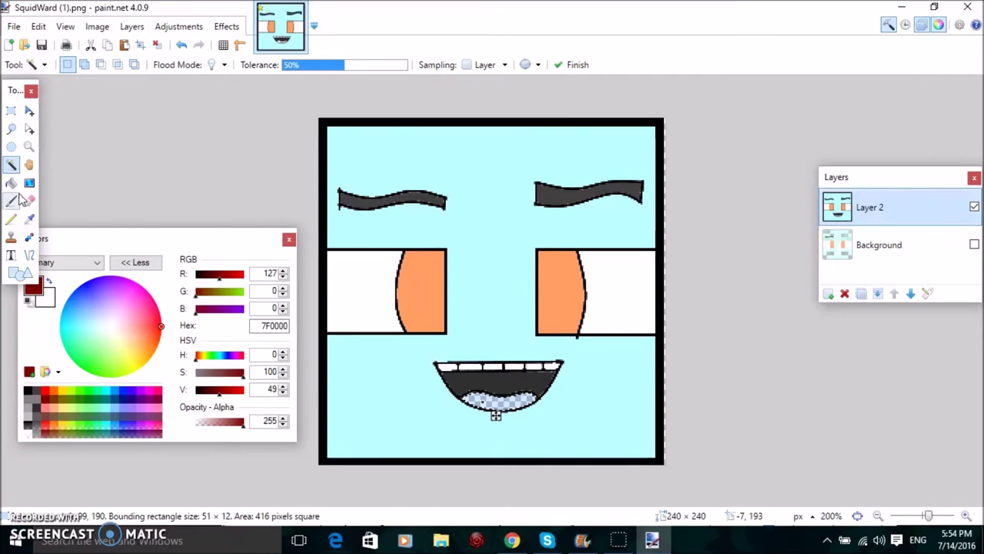
left_click(11, 182)
left_click(480, 399)
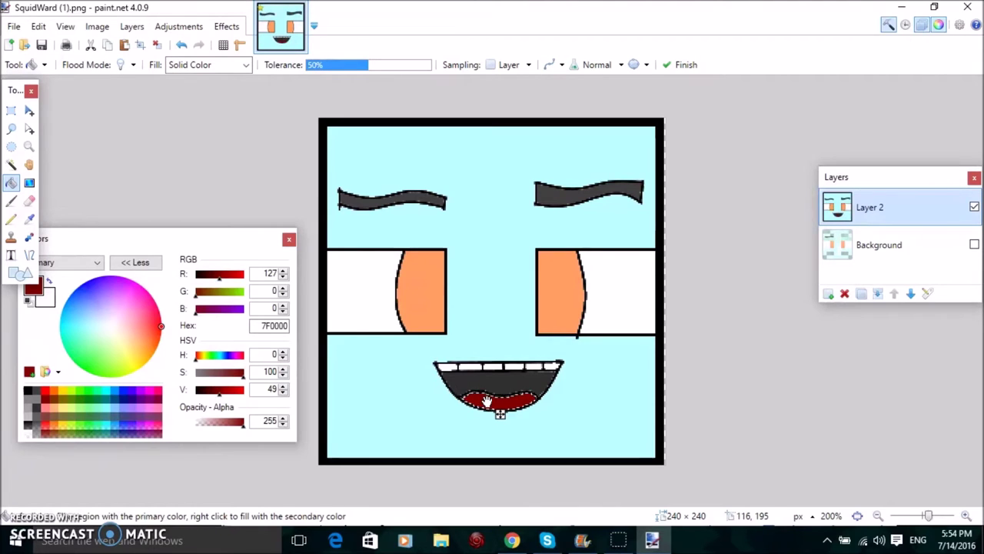
left_click(12, 169)
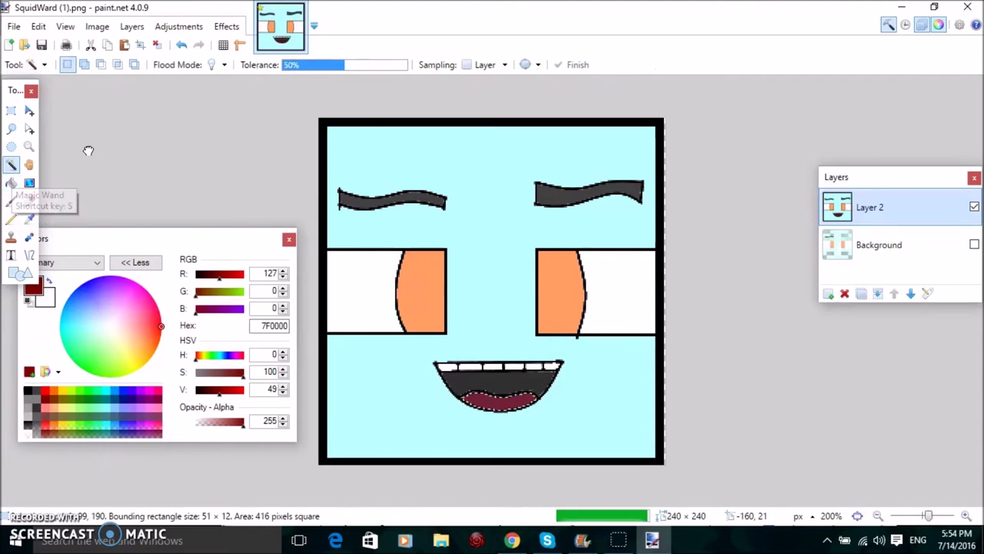
Set the Paintbrush to width 1 with dark grey 303030 for touching up the edges of the mouth interior.
left_click(40, 416)
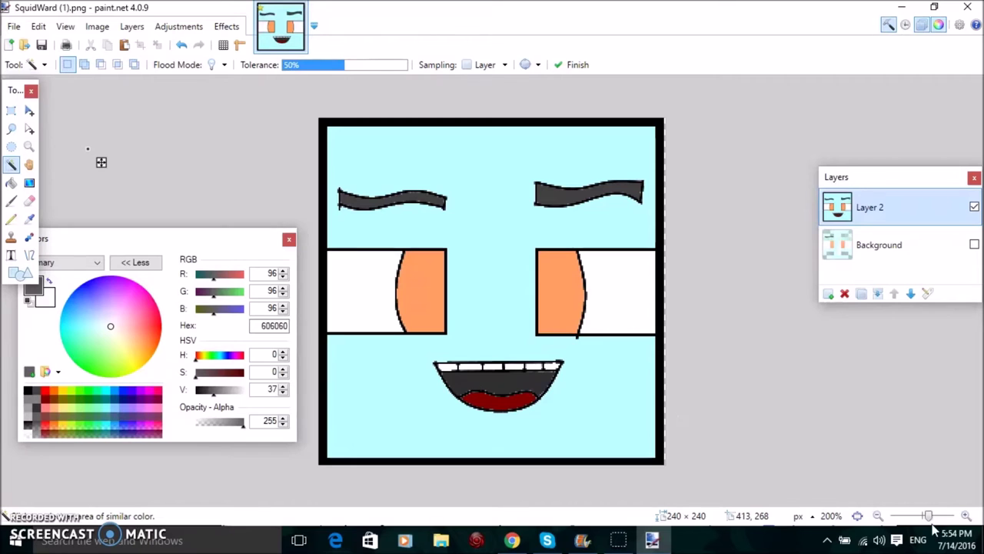
left_click_drag(931, 517, 936, 515)
scroll(523, 127, "down", 2)
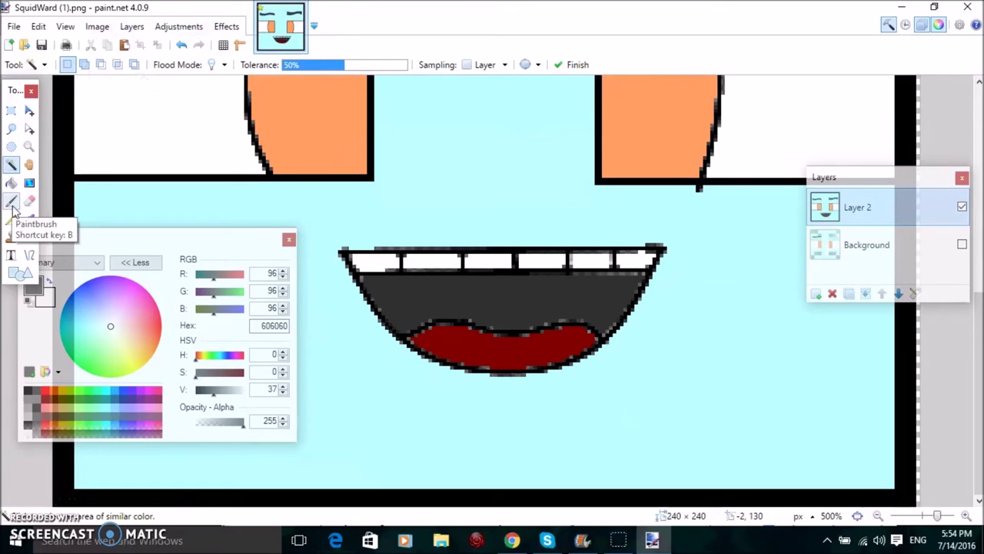
left_click(13, 201)
left_click(156, 65)
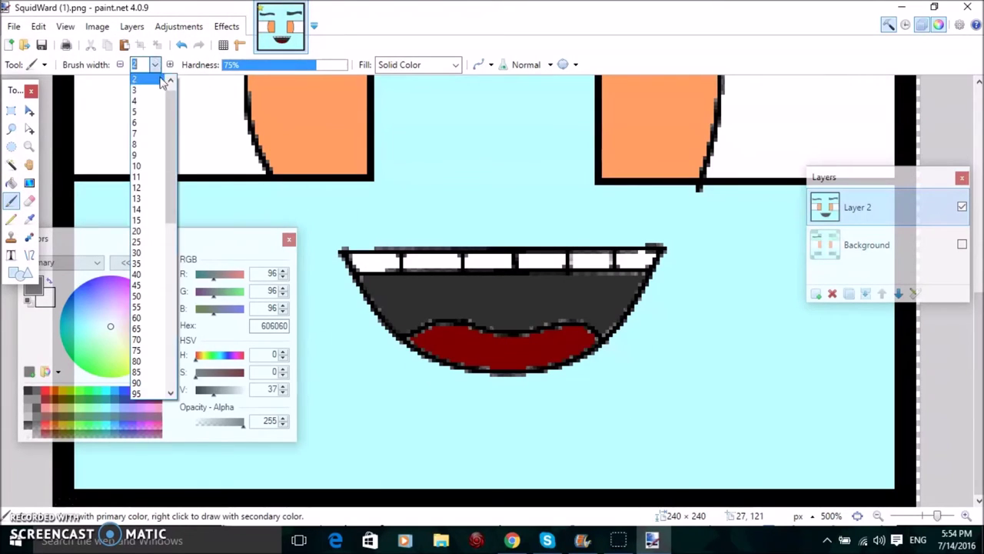
left_click(167, 82)
left_click(155, 64)
left_click(171, 81)
left_click(152, 81)
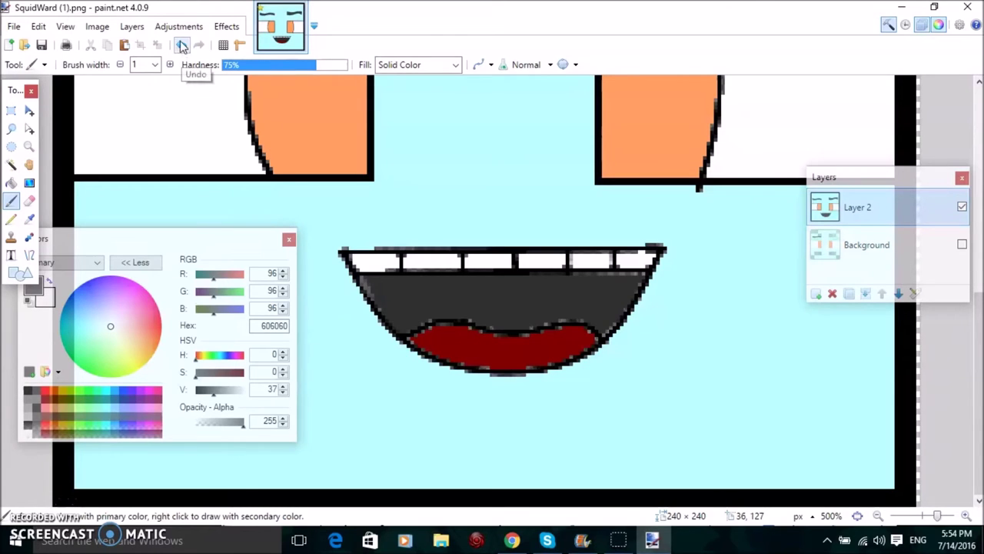
left_click(36, 410)
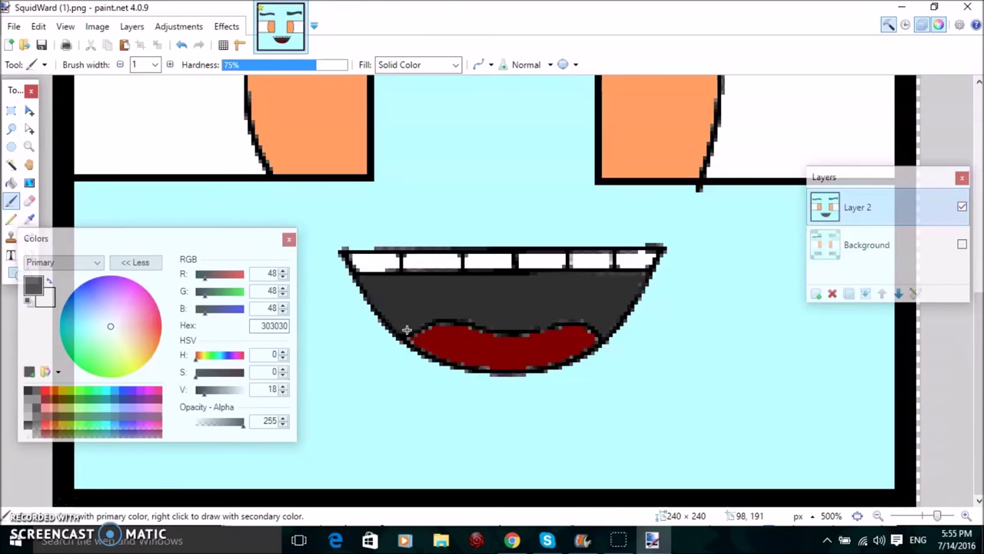
Make the Background layer visible, hiding Layer 2 briefly to view the original pixel face.
left_click_drag(939, 517, 923, 493)
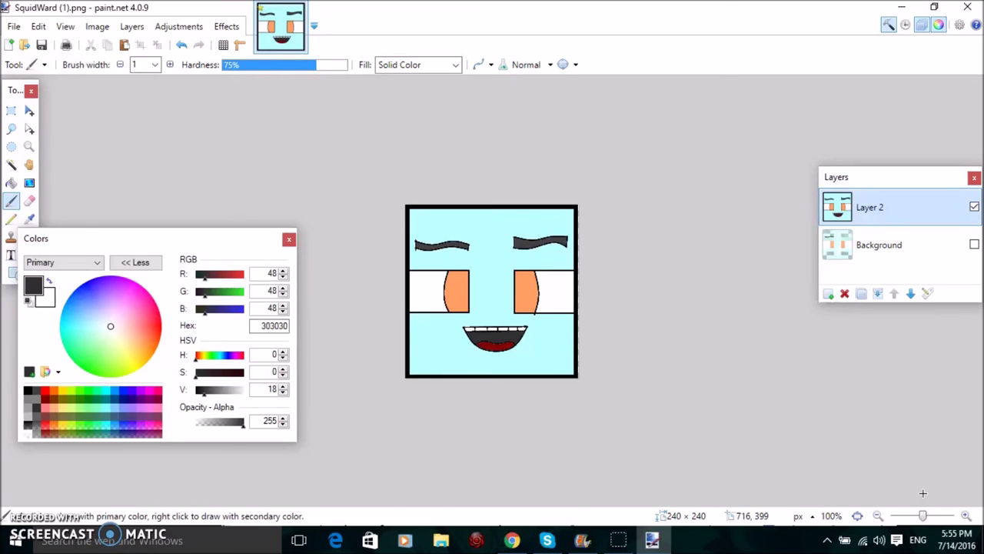
left_click(974, 207)
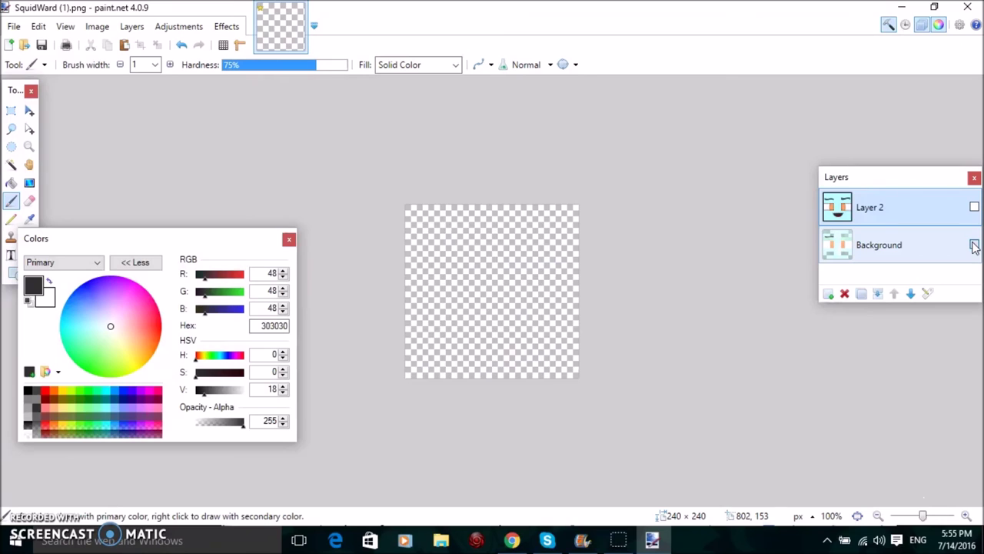
left_click(974, 246)
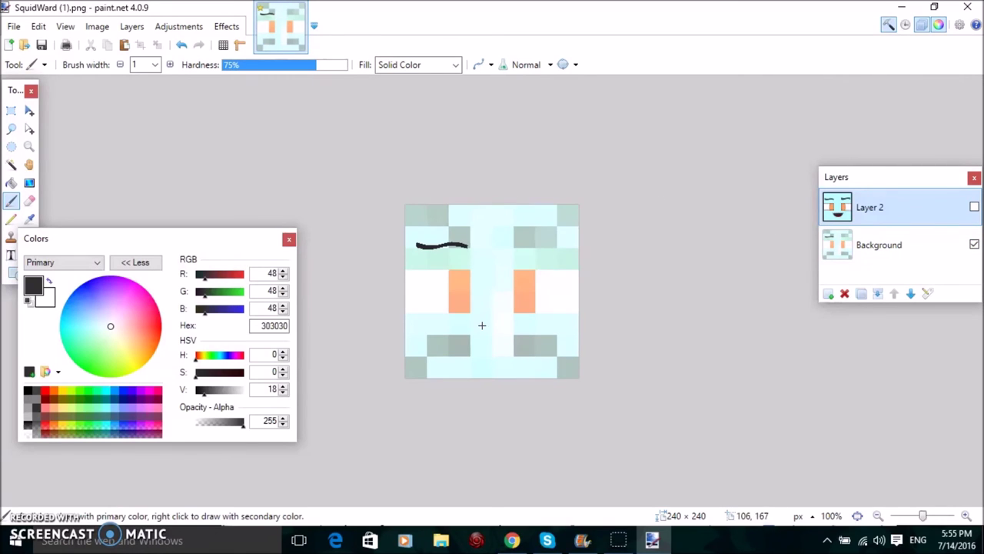
left_click(975, 207)
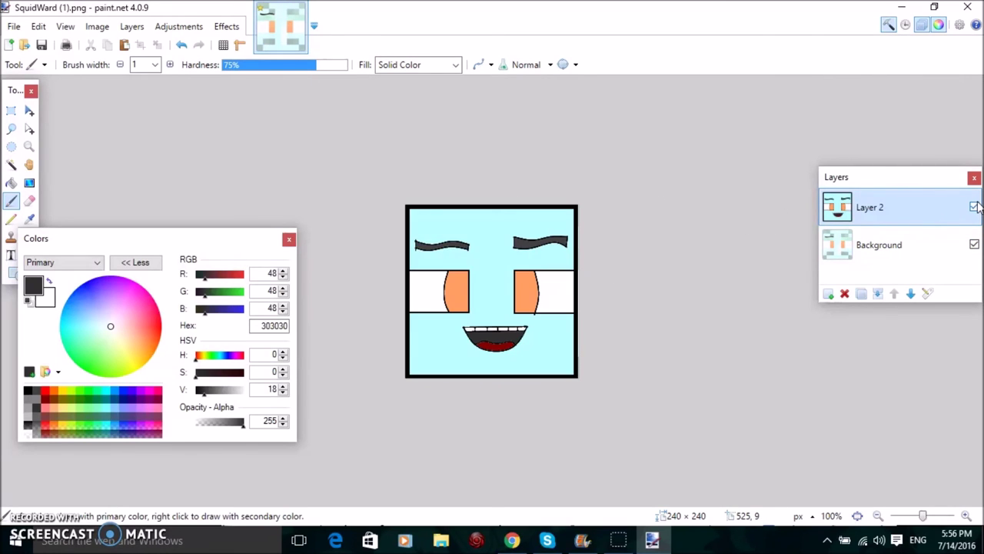
Switch Layer 2's visibility off and on repeatedly to compare the cartoon face with the original on the Background layer.
left_click(974, 207)
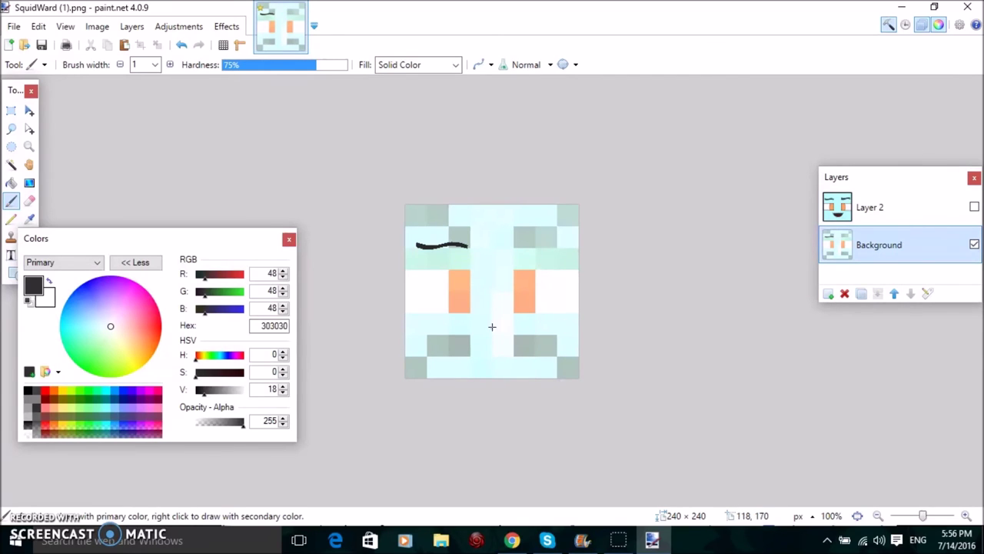
left_click(974, 210)
left_click(974, 209)
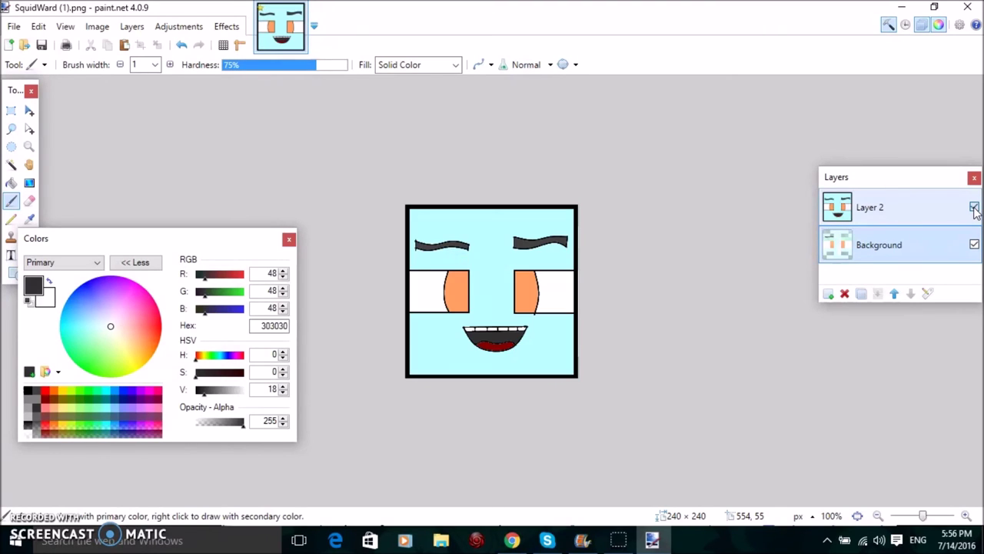
left_click(974, 209)
left_click(974, 209)
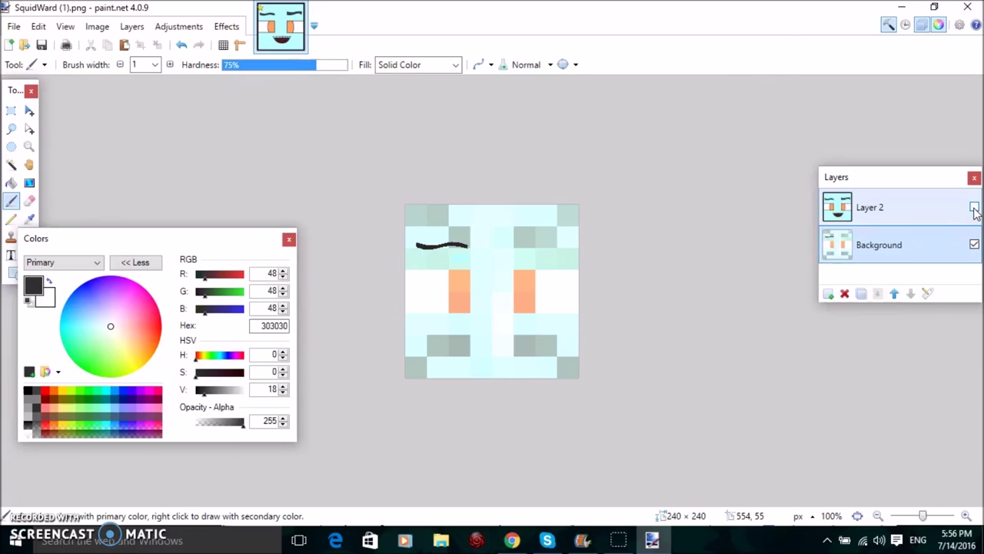
left_click(975, 209)
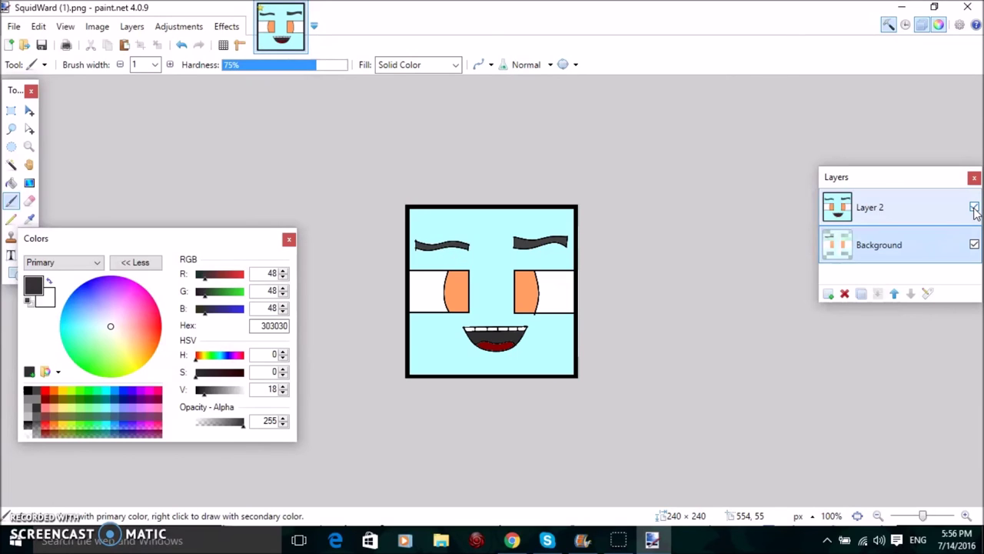
left_click(975, 209)
left_click(974, 209)
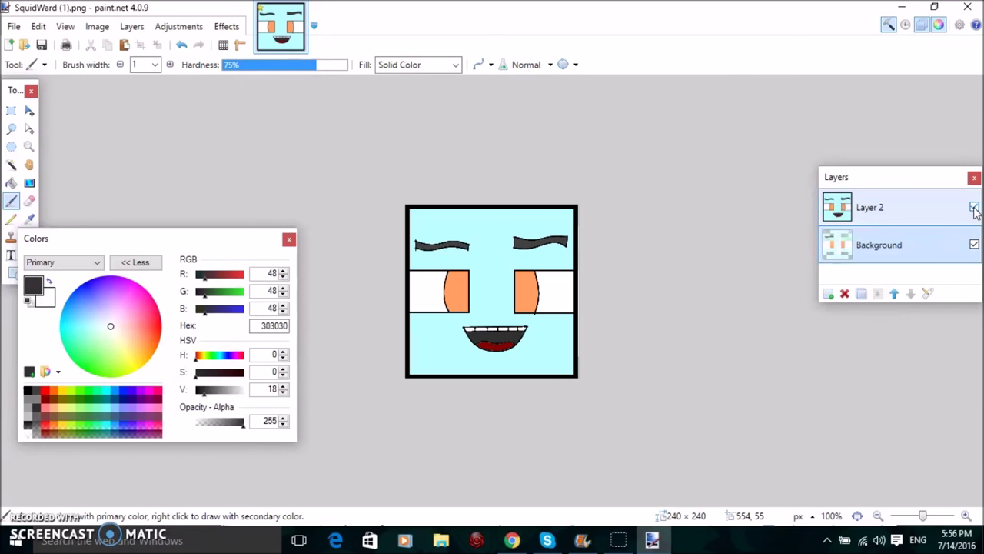